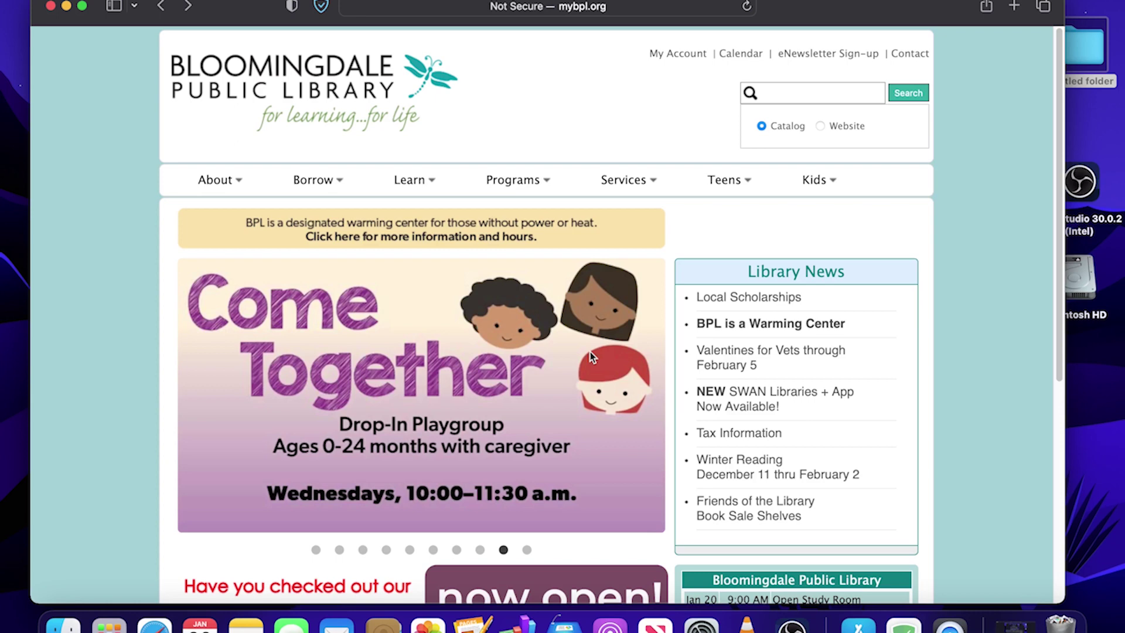
# Minimize the library website and Movies folder windows to clear the desktop
pyautogui.click(67, 6)
pyautogui.click(156, 97)
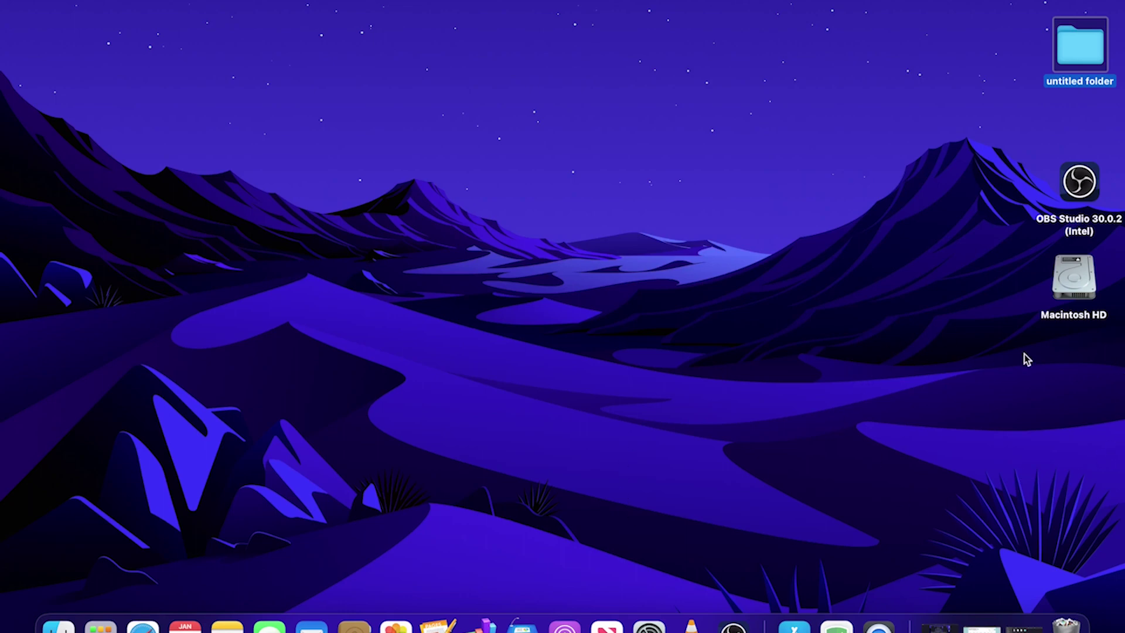
pyautogui.rightClick(944, 366)
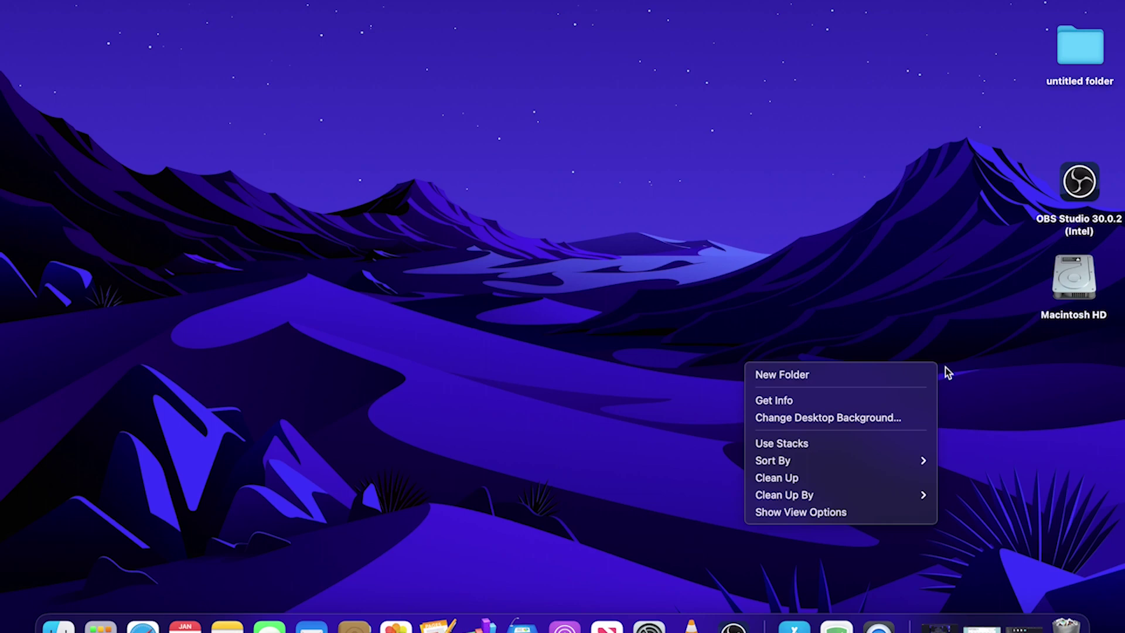
pyautogui.click(1101, 306)
# Drag Macintosh HD and OBS Studio from the right edge toward the desktop centre
pyautogui.moveTo(1056, 288); pyautogui.dragTo(804, 283)
pyautogui.moveTo(1080, 191); pyautogui.dragTo(825, 186)
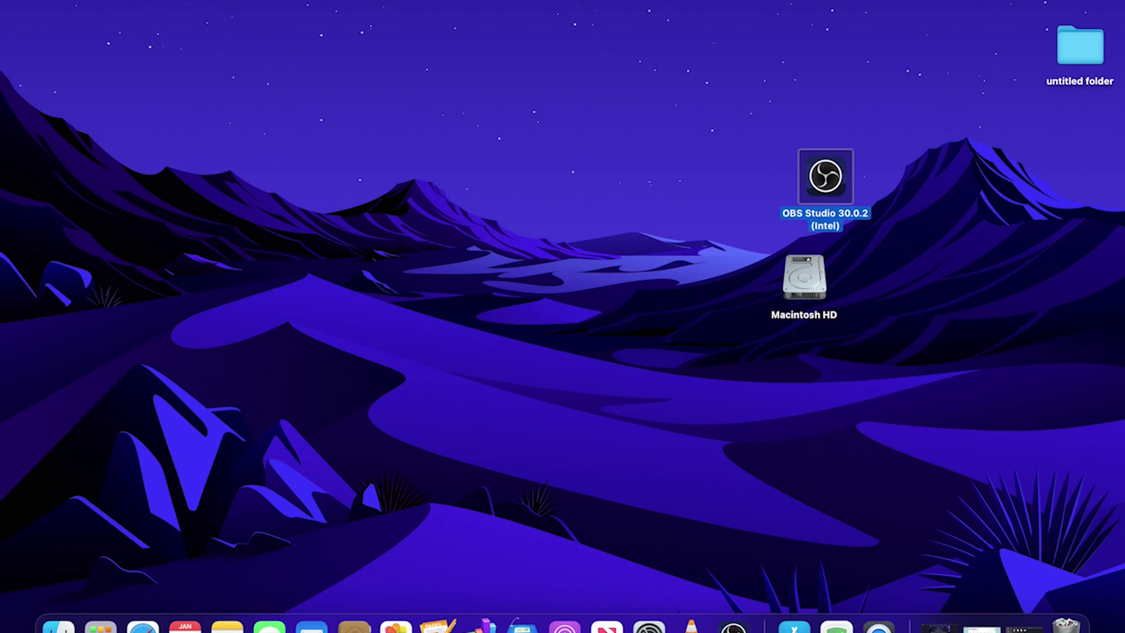
pyautogui.click(11, 0)
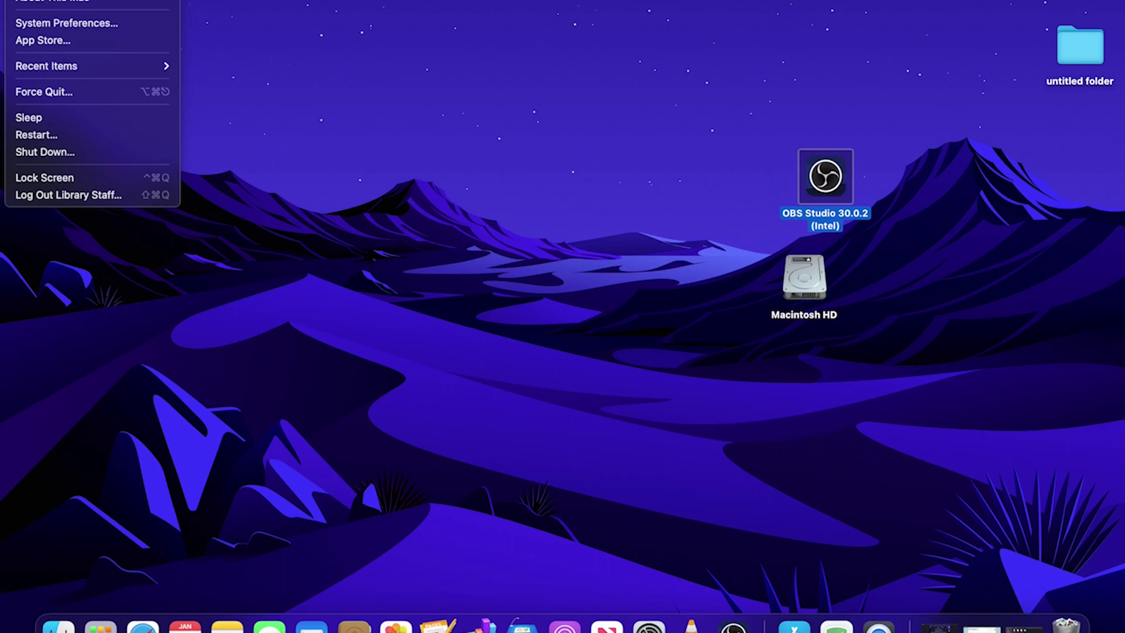
pyautogui.click(463, 213)
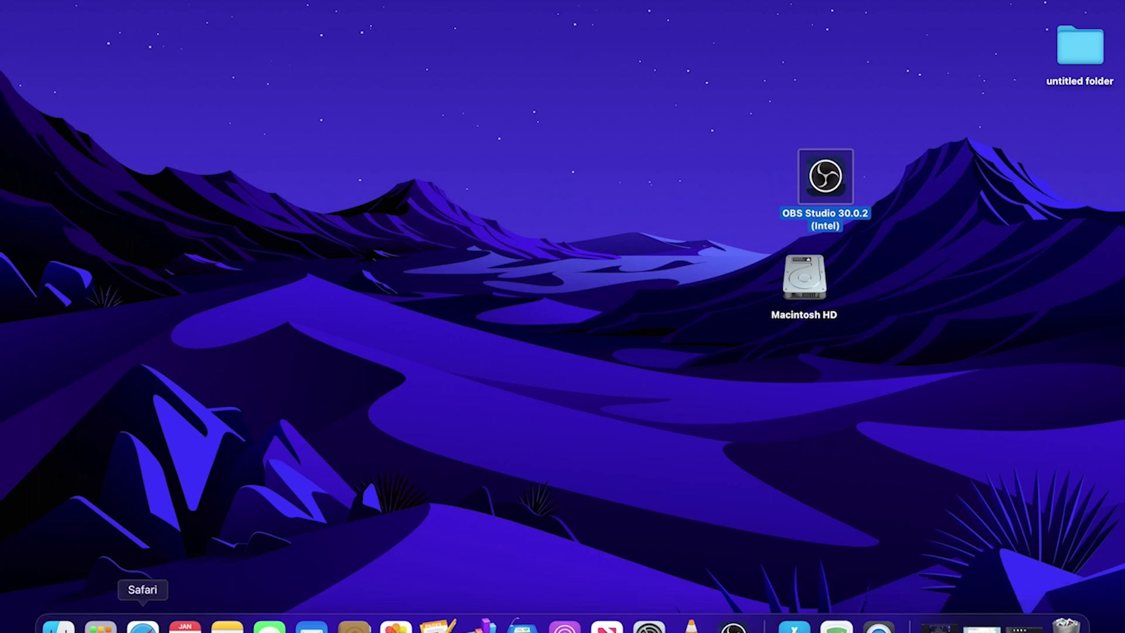
# Open Safari on the library site from the Dock, minimize it, then open the Apple menu
pyautogui.rightClick(142, 626)
pyautogui.press('Escape')
pyautogui.click(143, 626)
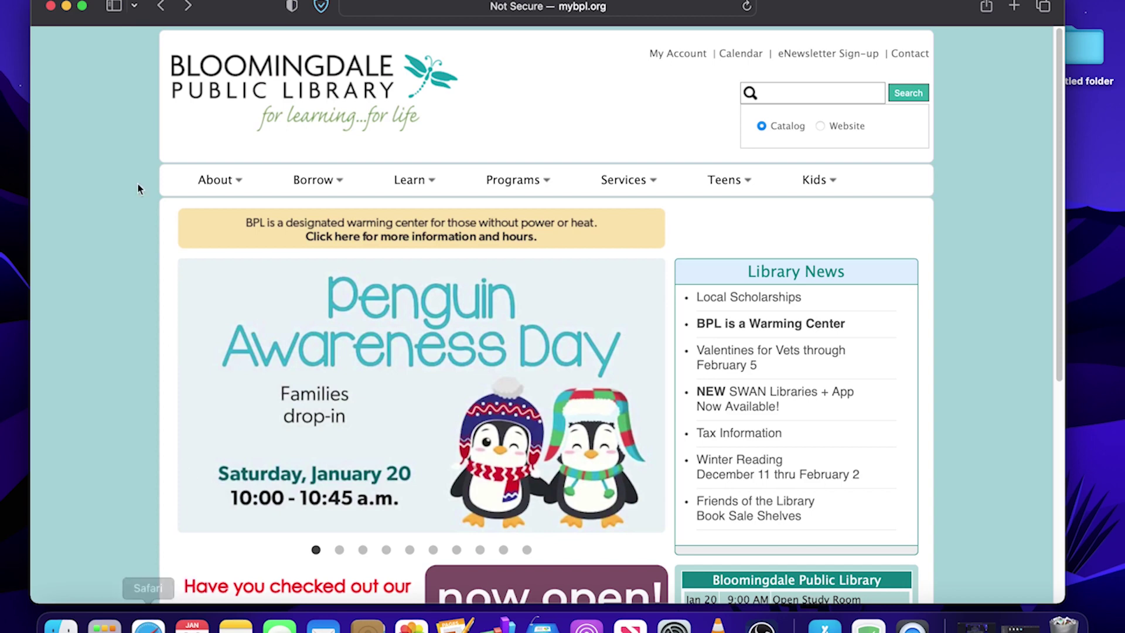
pyautogui.click(66, 6)
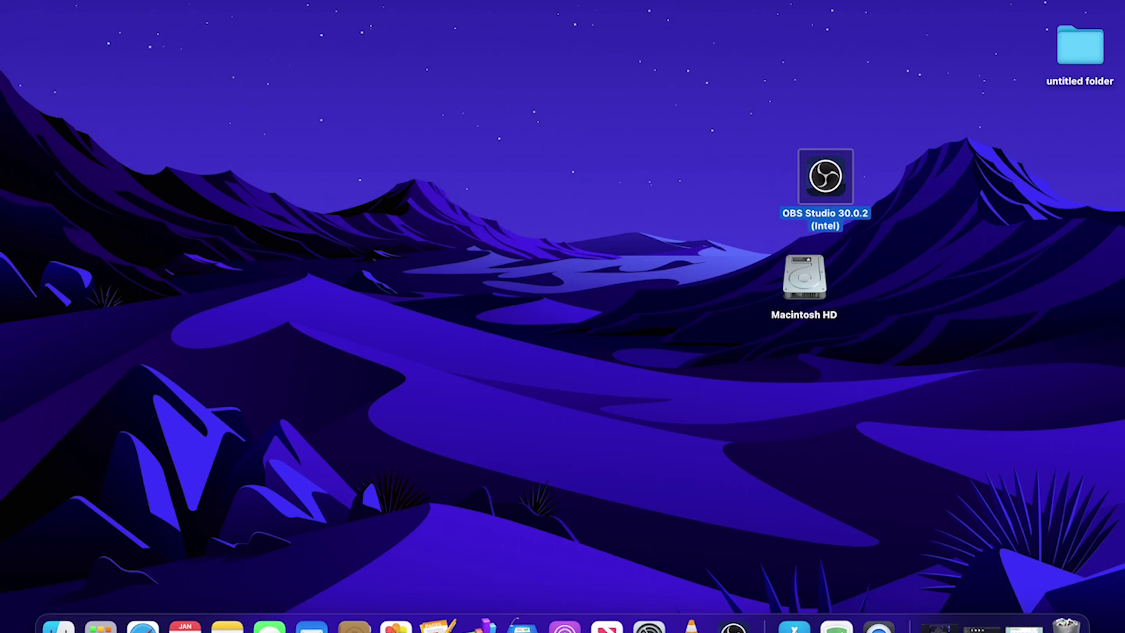
pyautogui.click(11, 0)
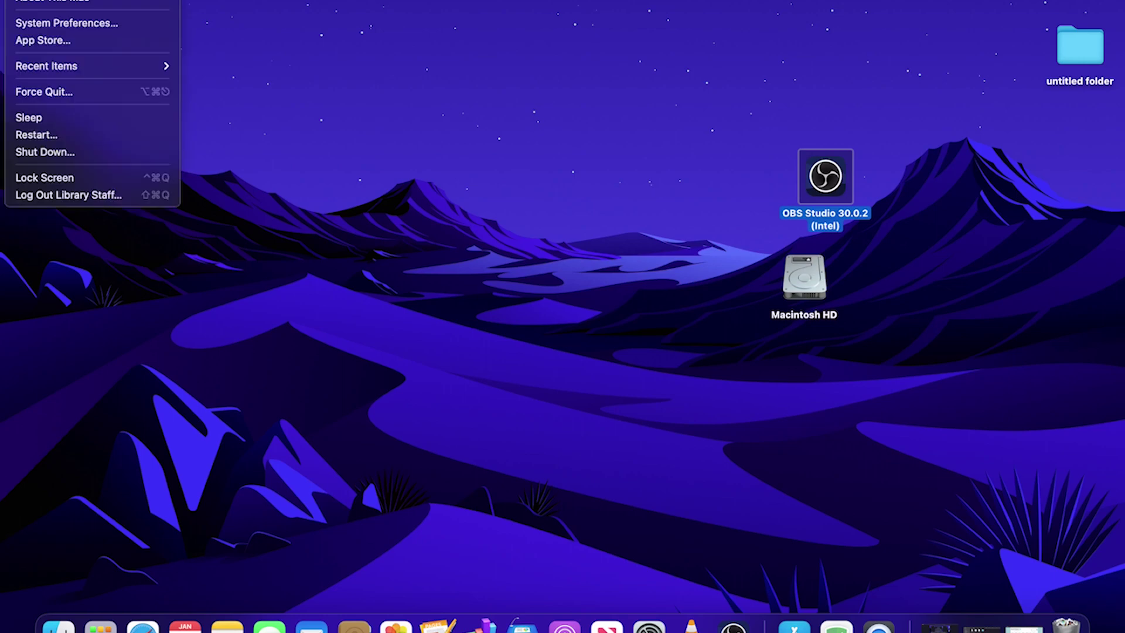
pyautogui.click(26, 2)
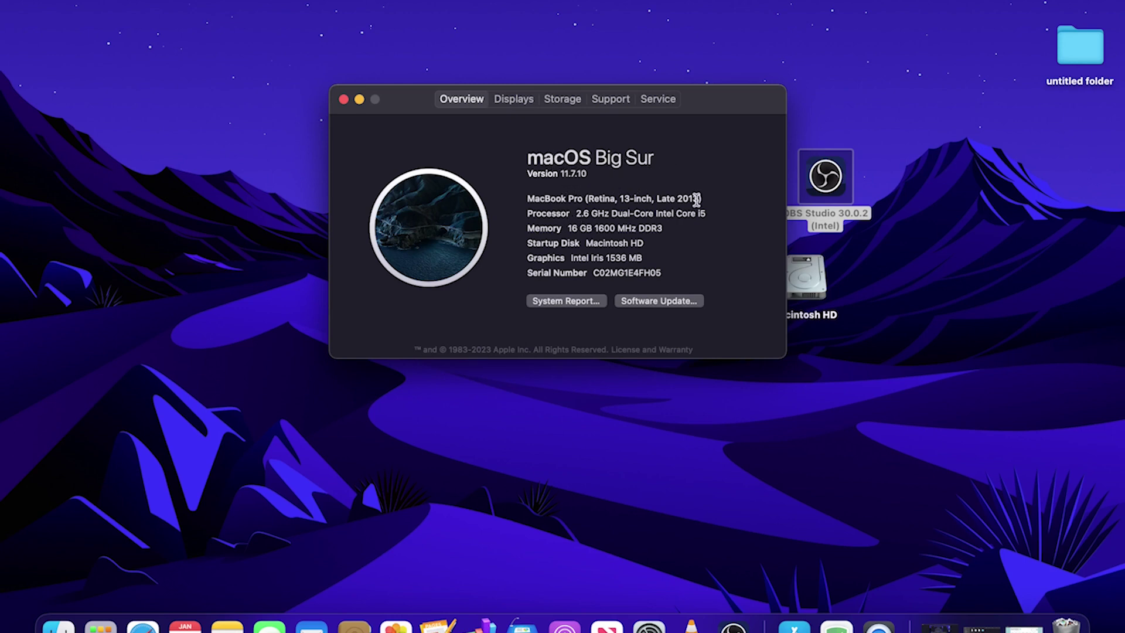
pyautogui.moveTo(703, 199); pyautogui.dragTo(677, 202)
pyautogui.click(343, 100)
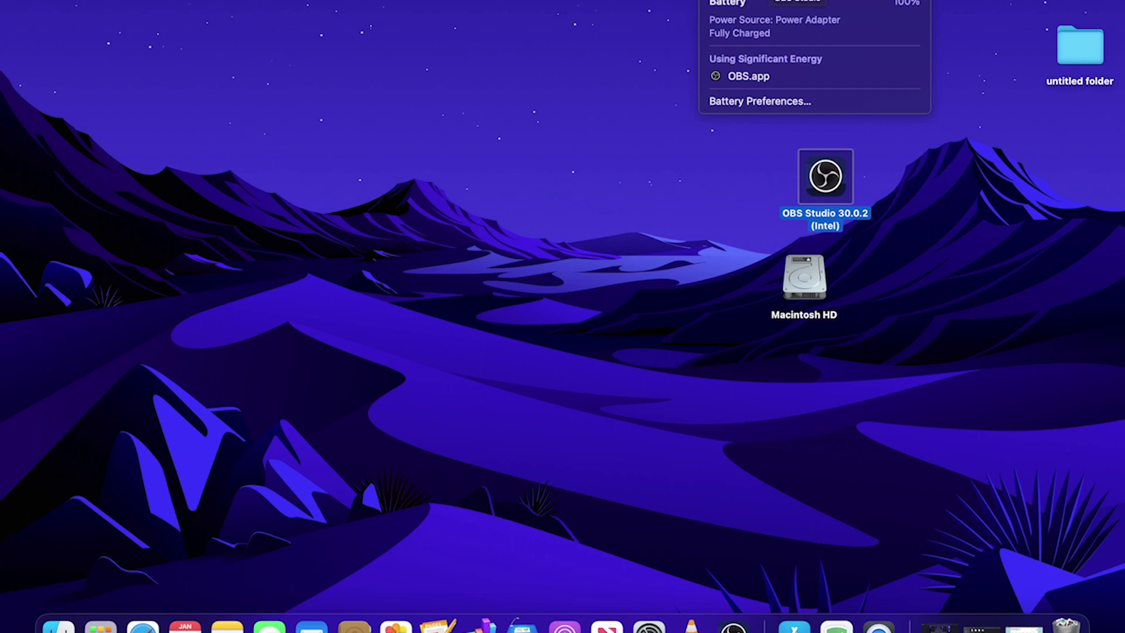
# Check the OBS and Time Machine menu-bar items, then nudge the system volume up slightly
pyautogui.click(762, 0)
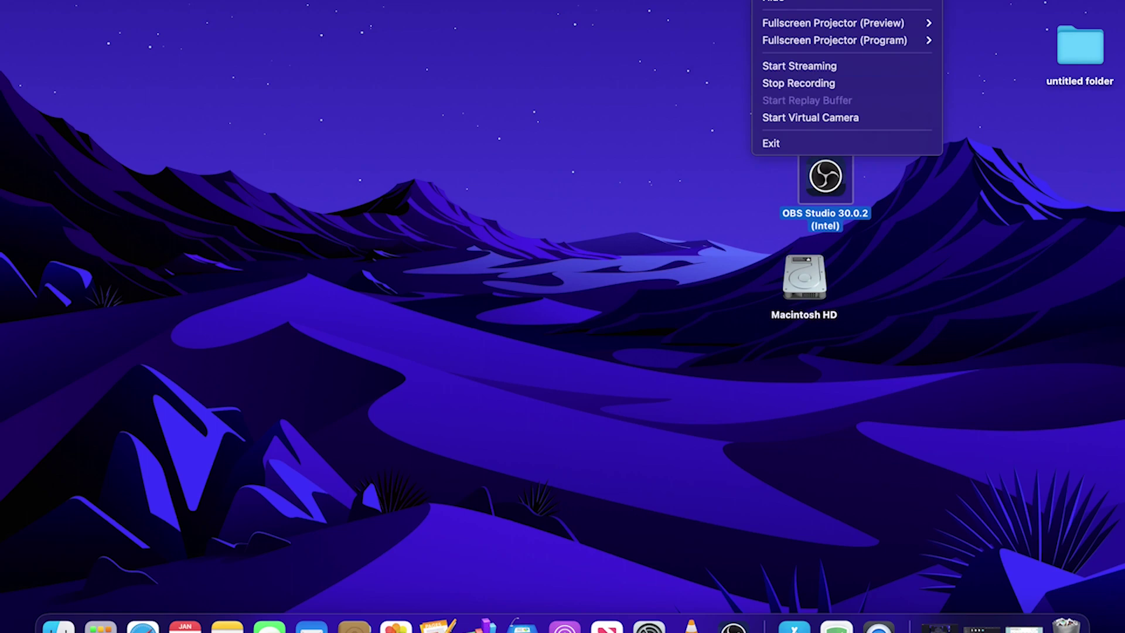
pyautogui.click(821, 0)
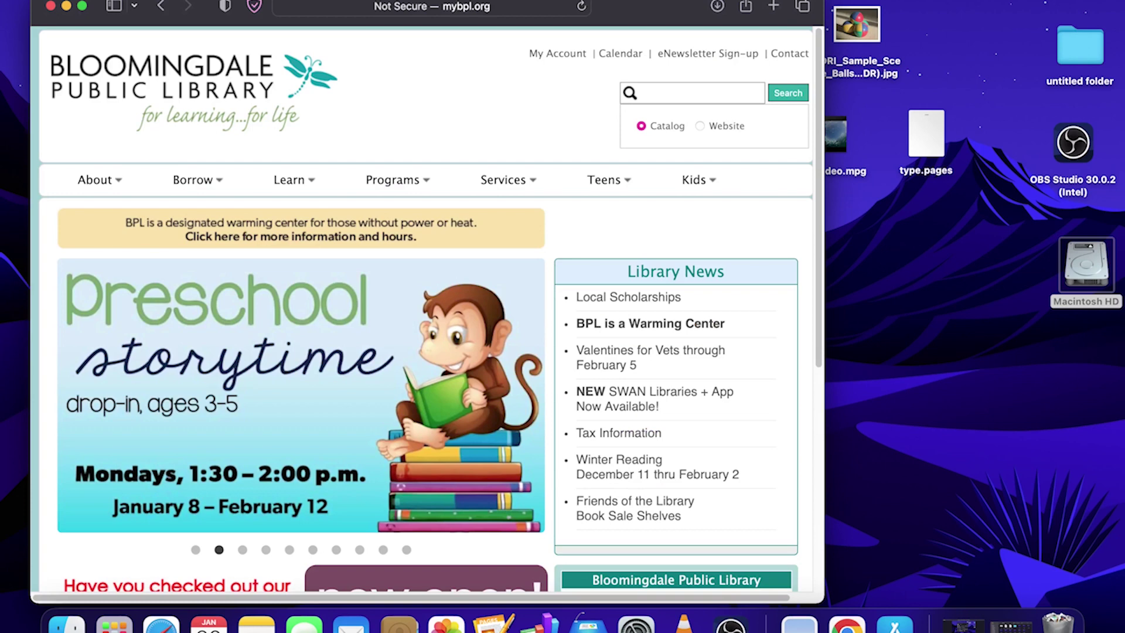
pyautogui.click(864, 0)
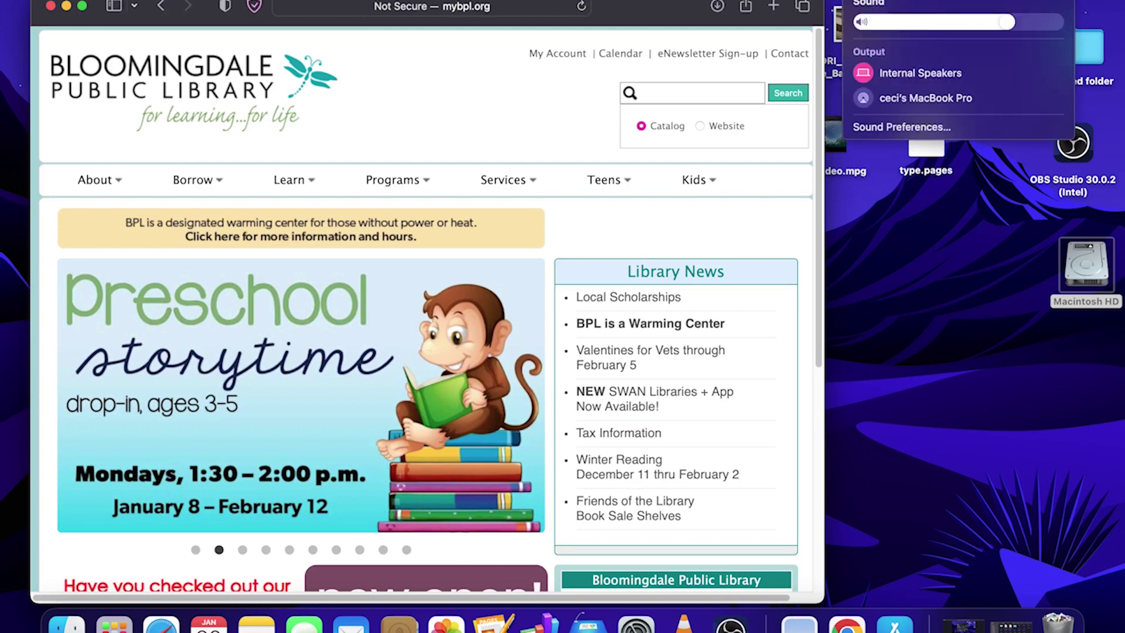
pyautogui.moveTo(1007, 21)
pyautogui.mouseDown()
pyautogui.moveTo(920, 24)
pyautogui.moveTo(1025, 23)
pyautogui.mouseUp()
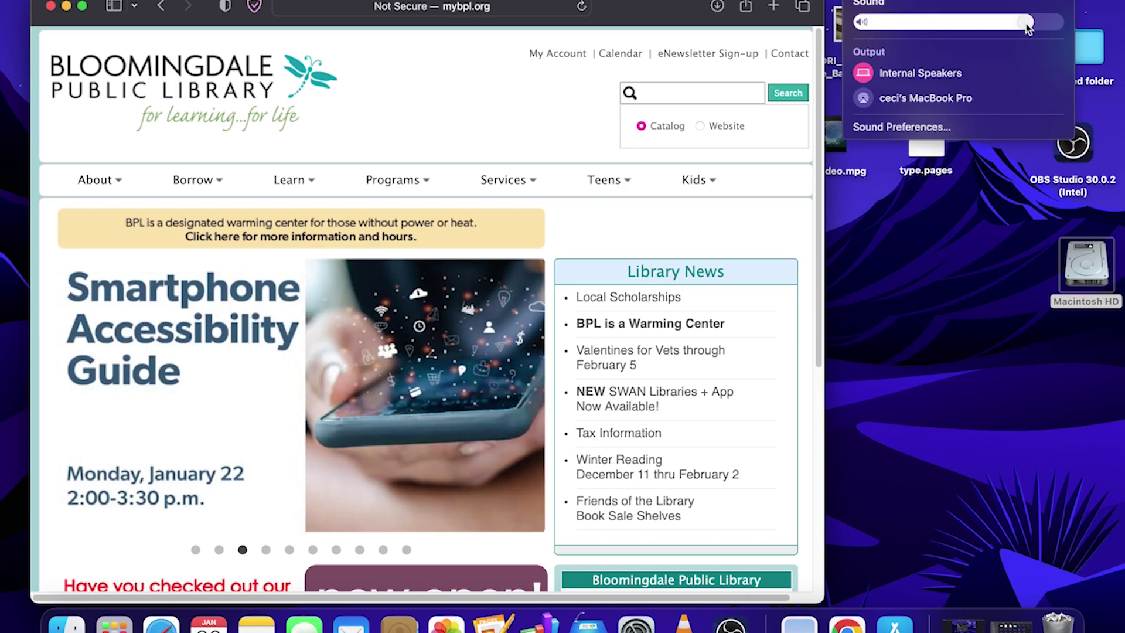
pyautogui.click(864, 0)
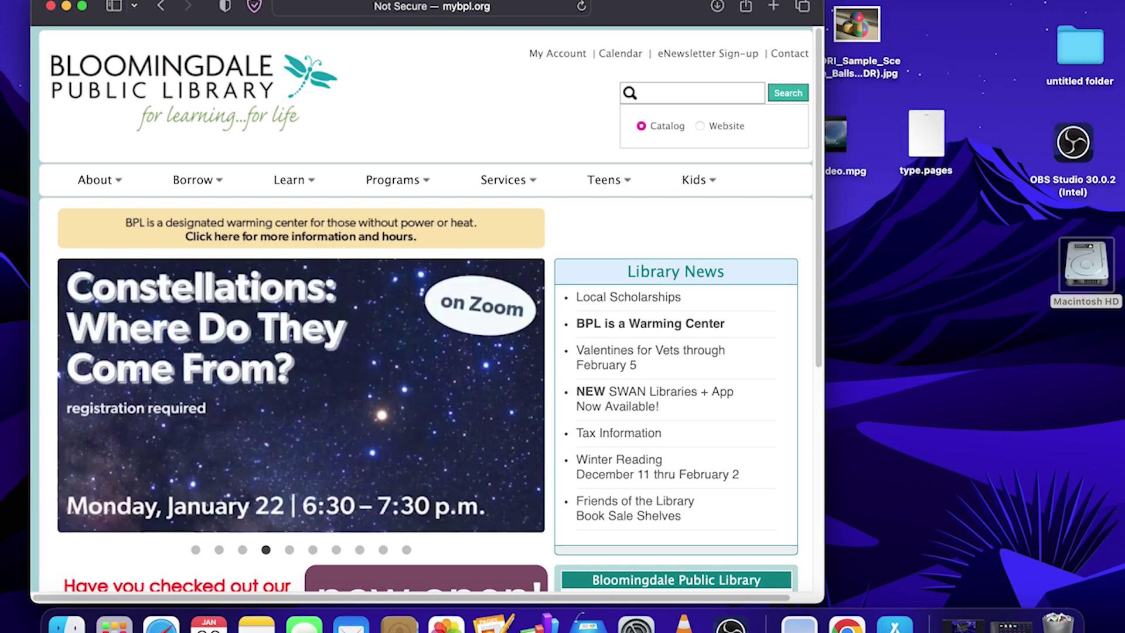
# Toggle Wi-Fi off and back on, then switch Bluetooth on from the menu bar
pyautogui.click(740, 0)
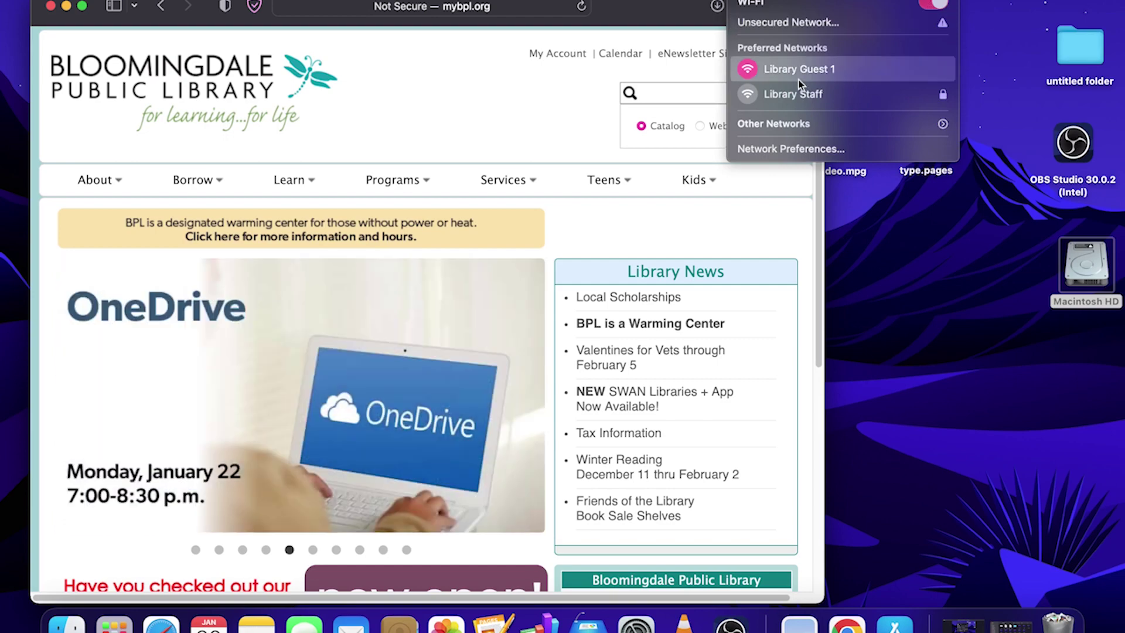
pyautogui.click(932, 4)
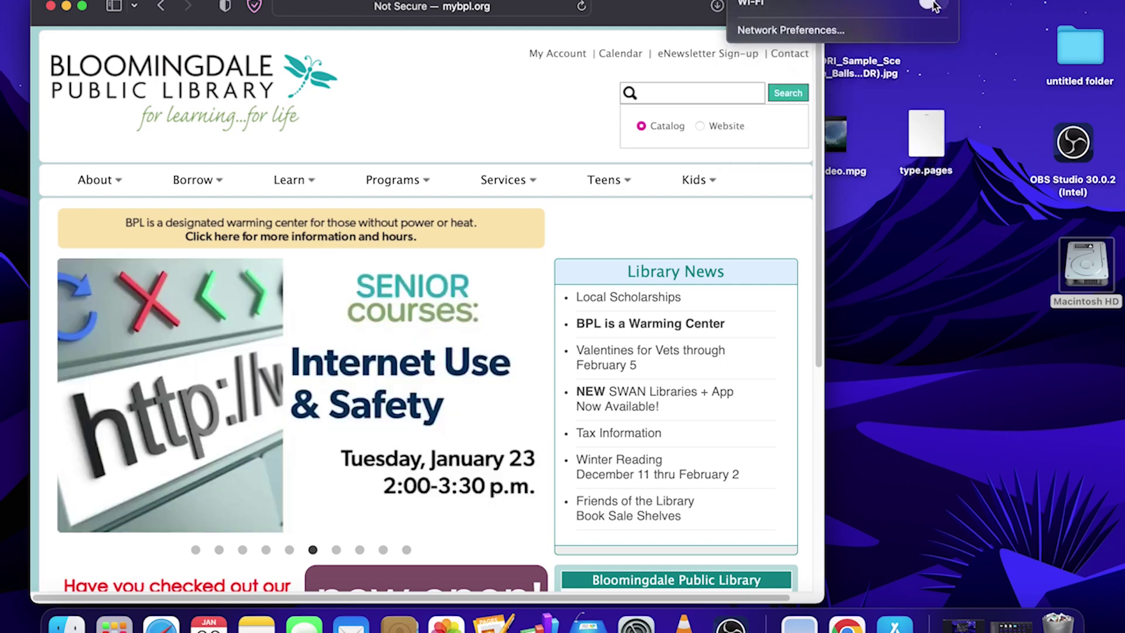
pyautogui.click(933, 5)
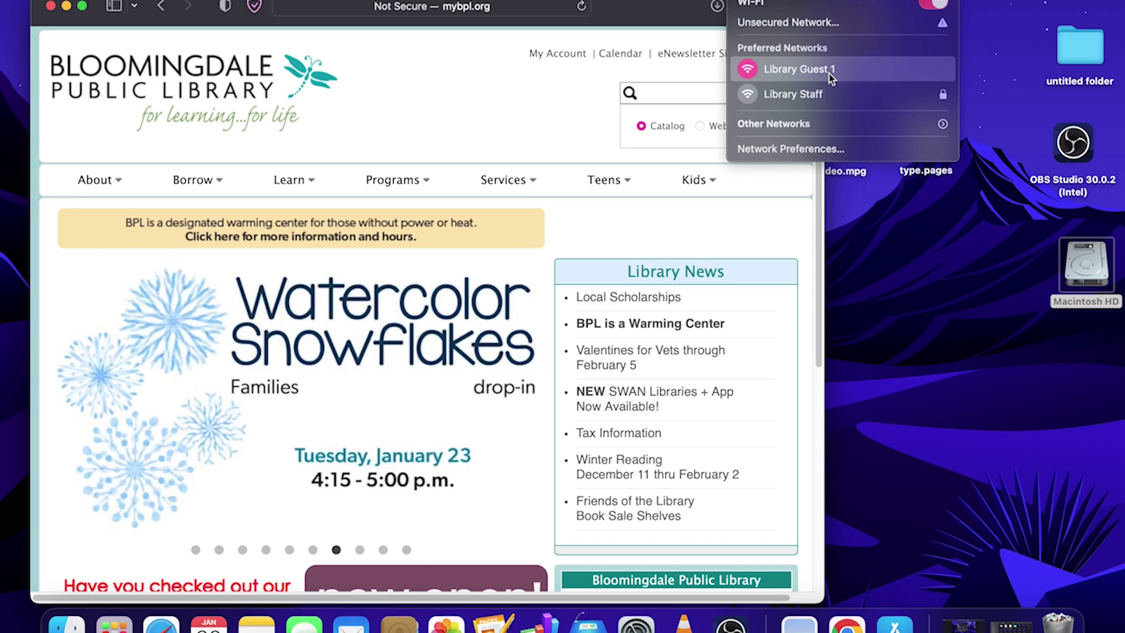
pyautogui.moveTo(882, 0)
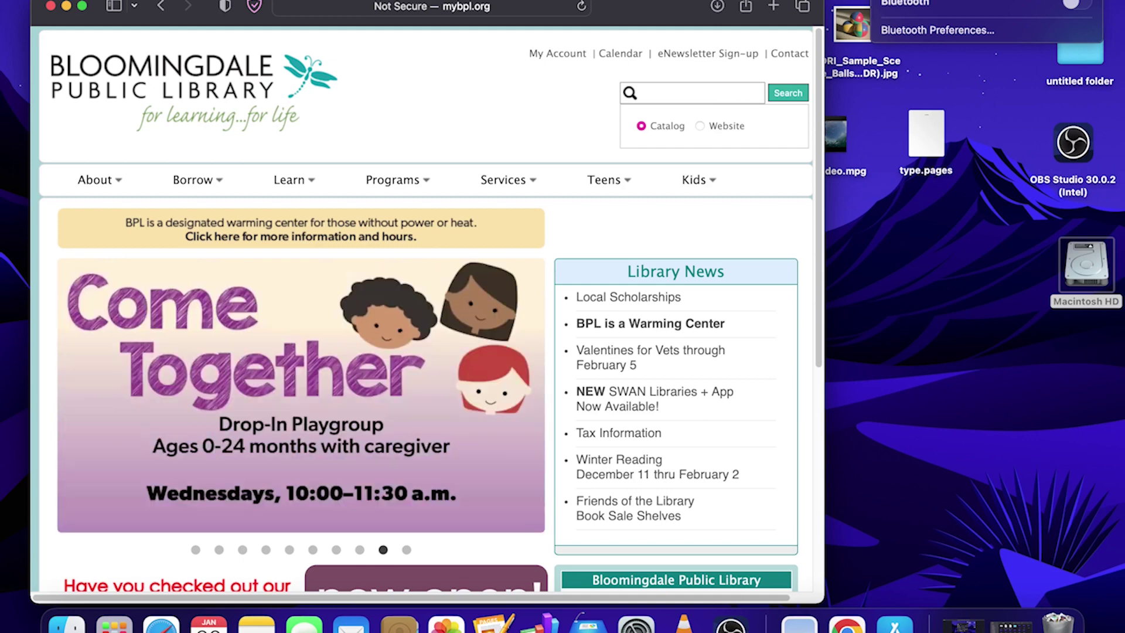
pyautogui.click(1077, 4)
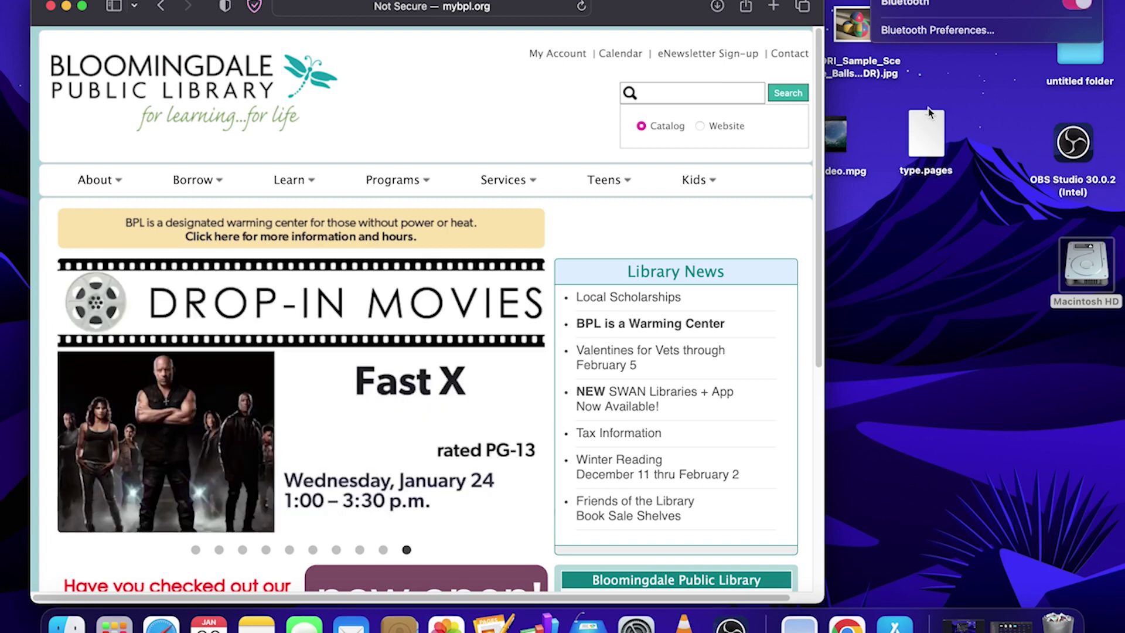
# Open Bluetooth settings, turn Bluetooth off from the menu bar, and quit System Preferences
pyautogui.click(832, 50)
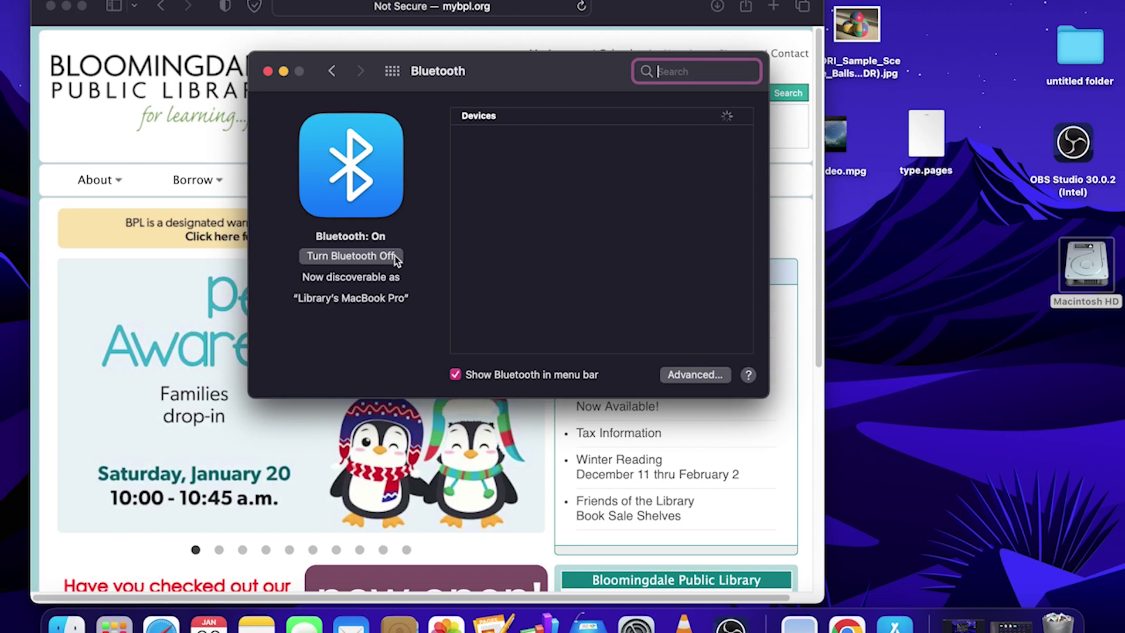
pyautogui.click(1081, 2)
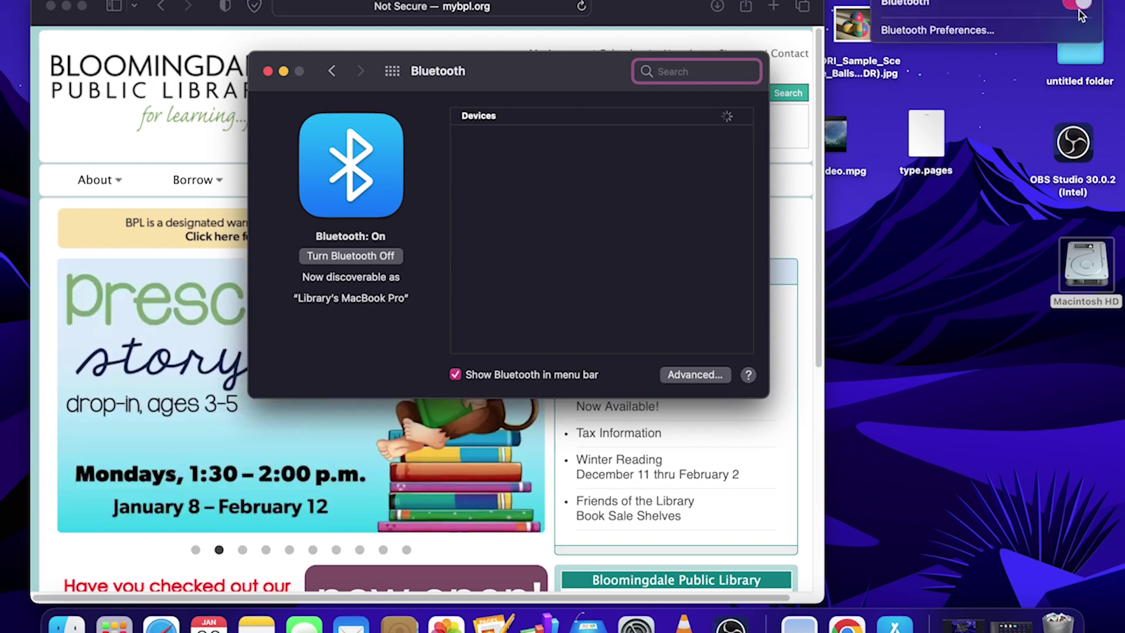
pyautogui.click(1079, 7)
pyautogui.click(523, 247)
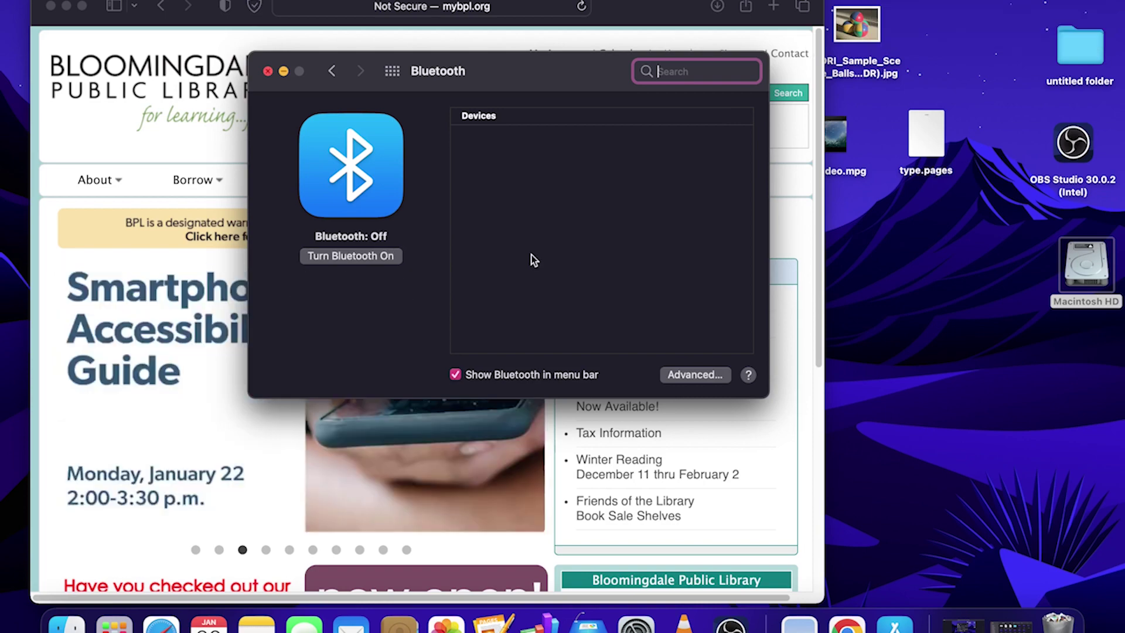
pyautogui.press('cmd+q')
pyautogui.click(1099, 2)
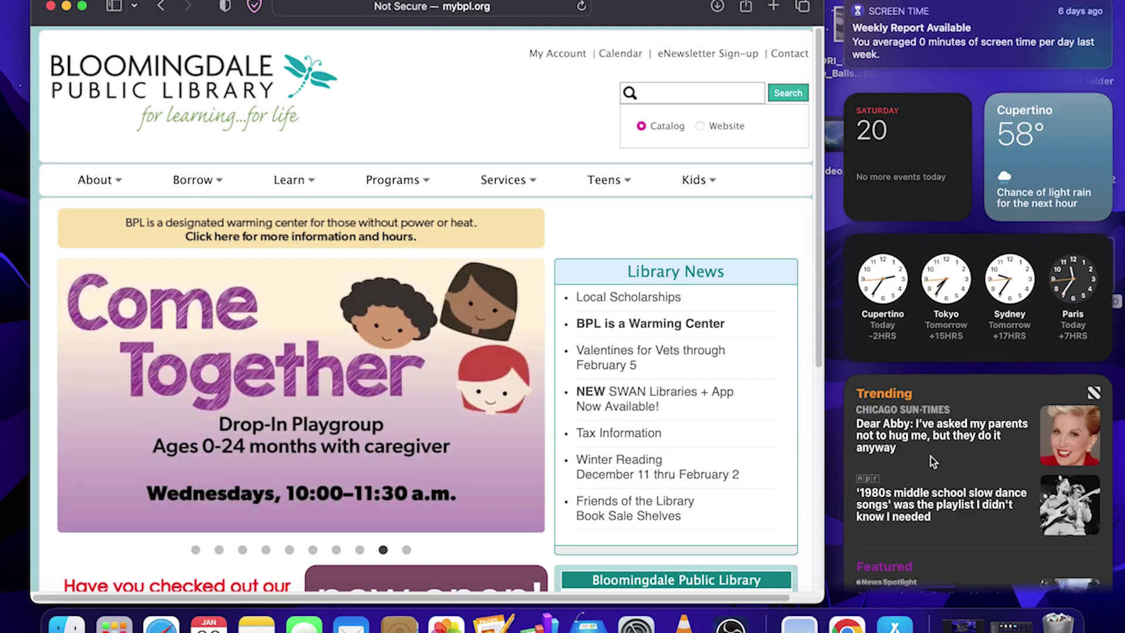
# Choose Edit Widgets from the Trending news widget's menu, then dismiss with Escape
pyautogui.rightClick(930, 456)
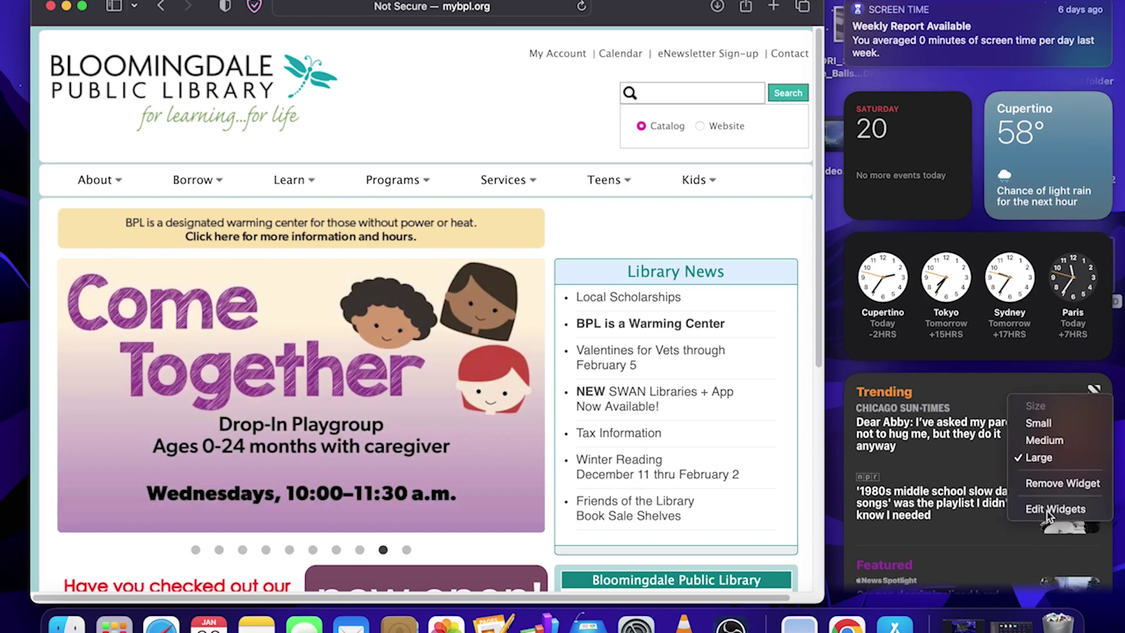
pyautogui.click(1047, 509)
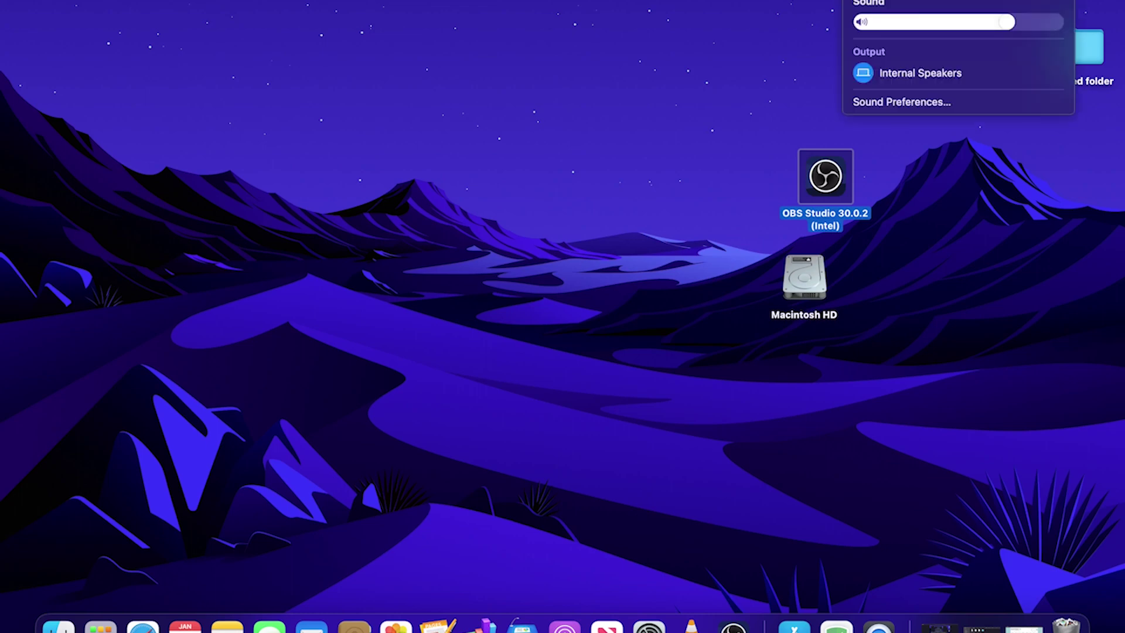
pyautogui.press('Escape')
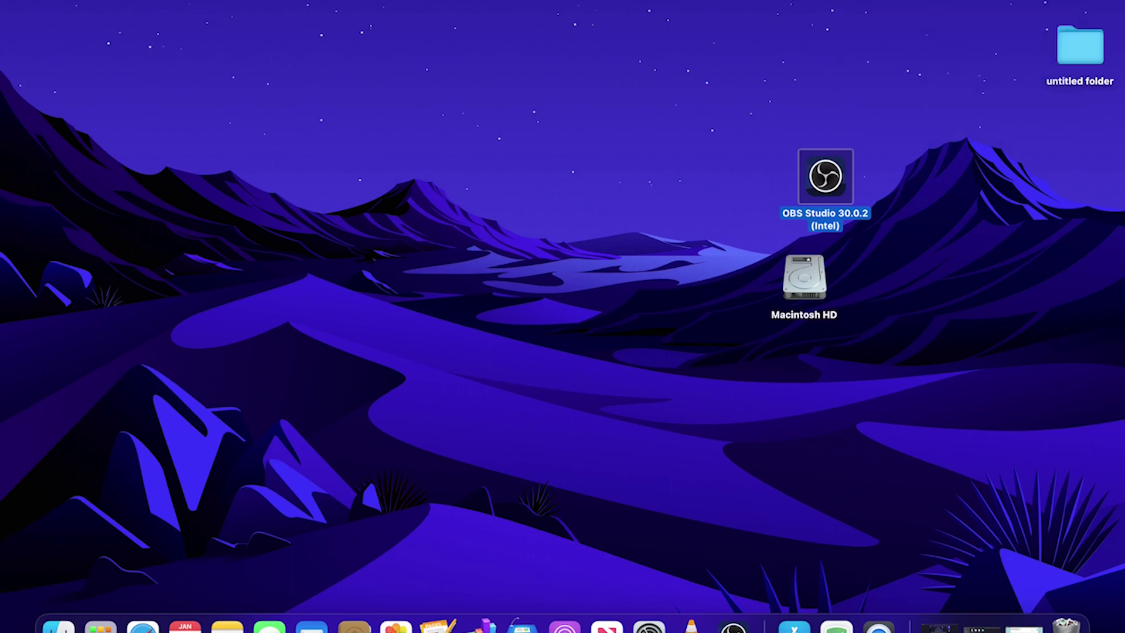
# Dismiss the OBS menu, then restore and re-minimize the library website window
pyautogui.click(937, 6)
pyautogui.press('Escape')
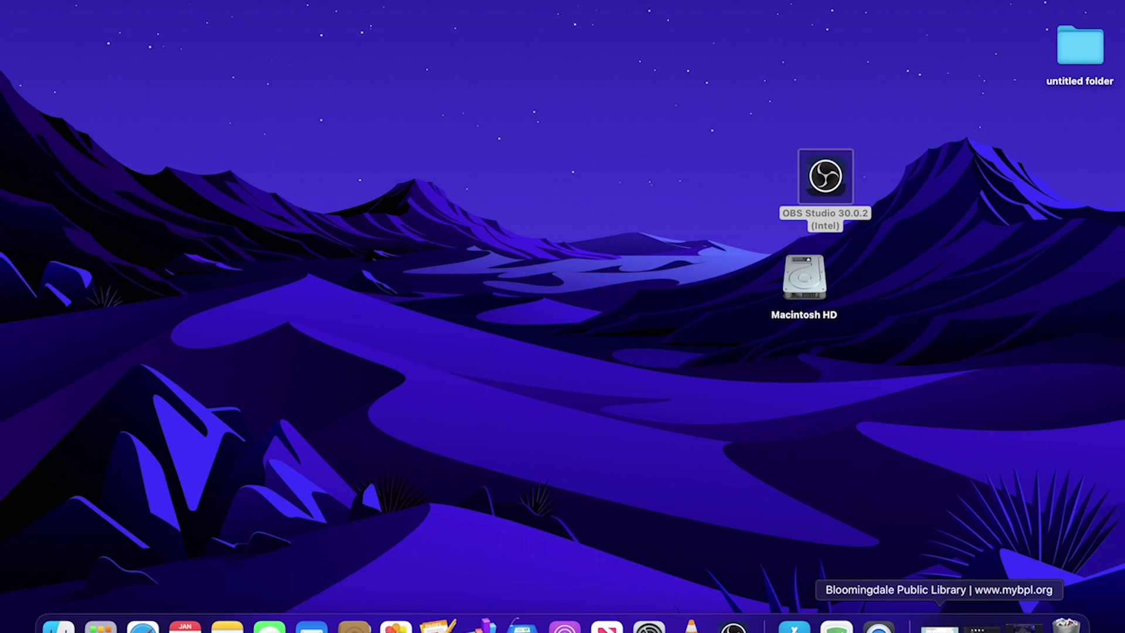
pyautogui.click(940, 625)
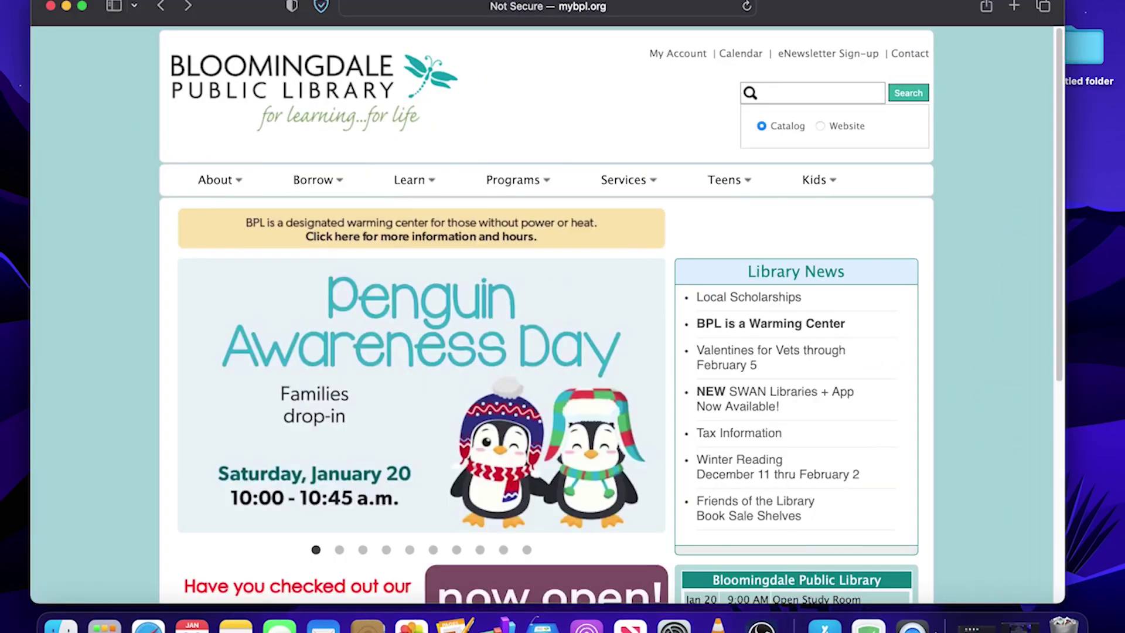
pyautogui.click(67, 6)
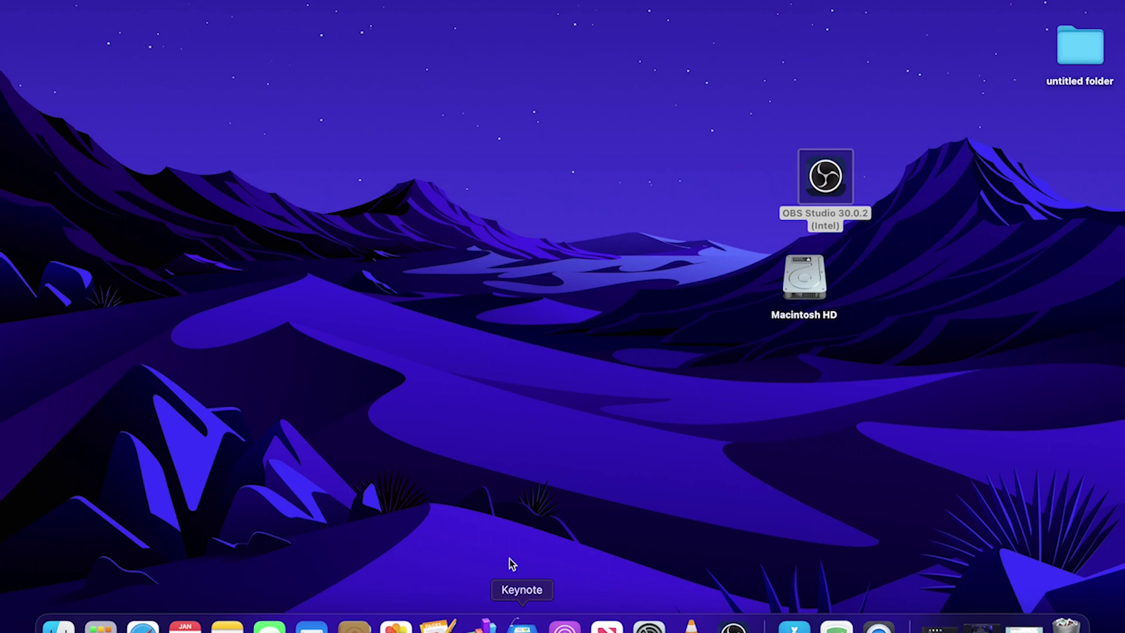
# In Dock & Menu Bar settings, try Left, Right and Bottom positions and enlarge the Dock
pyautogui.click(12, 1)
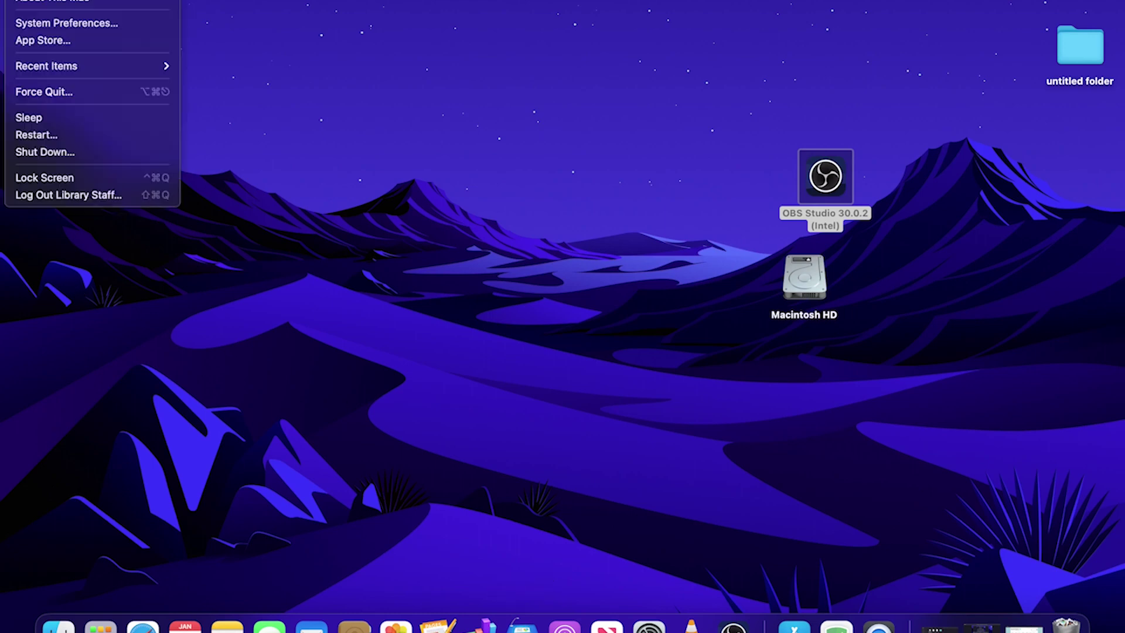
pyautogui.click(44, 27)
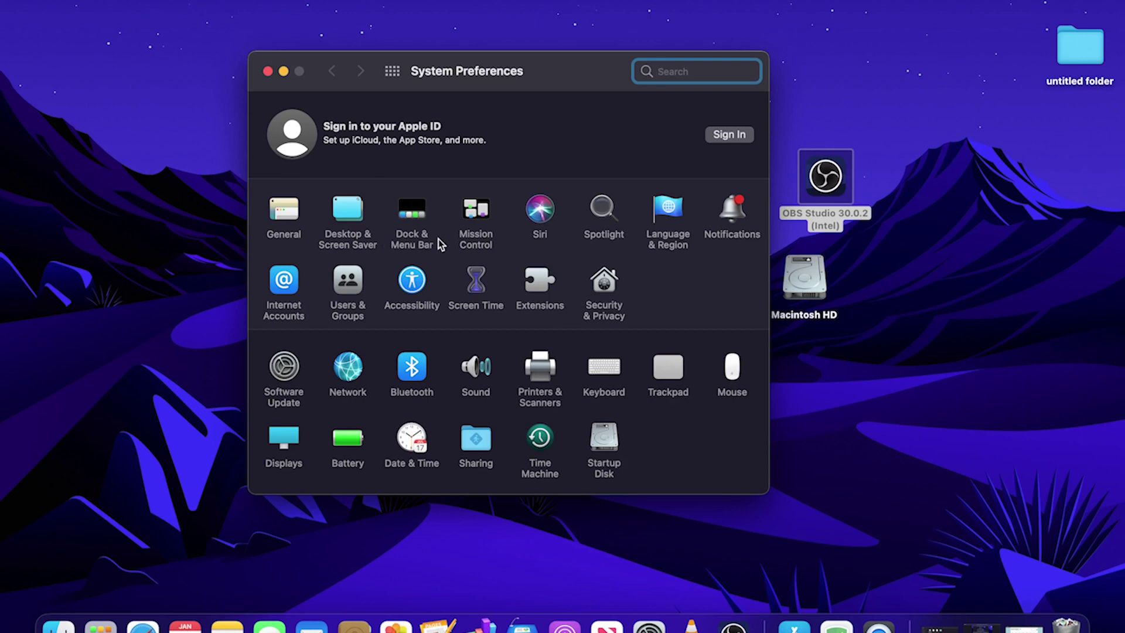
pyautogui.click(413, 224)
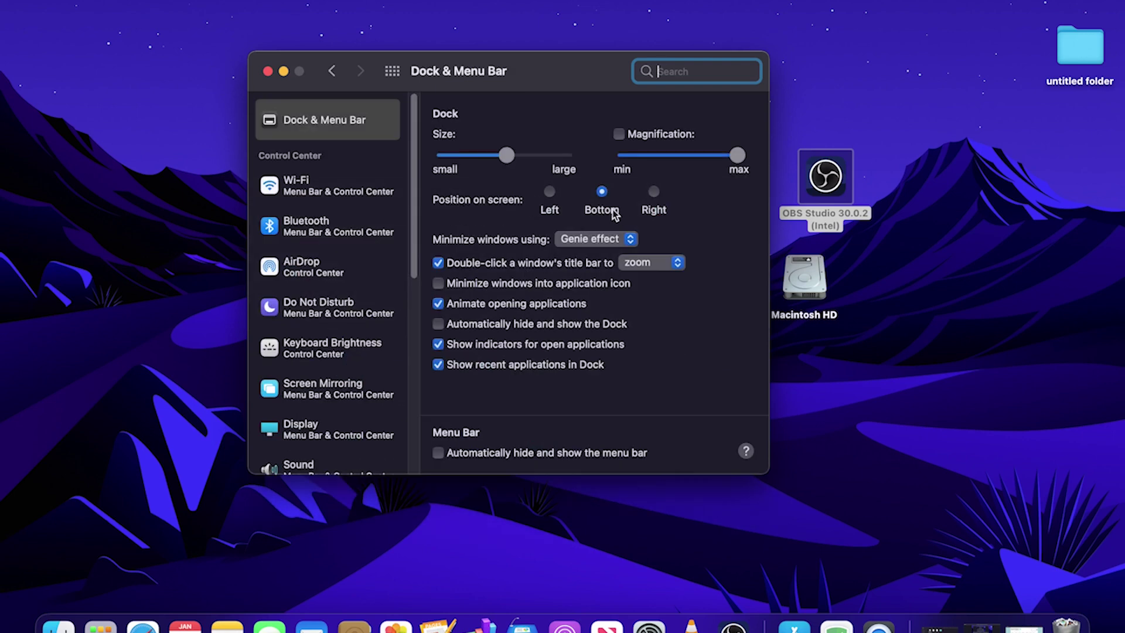
pyautogui.click(551, 192)
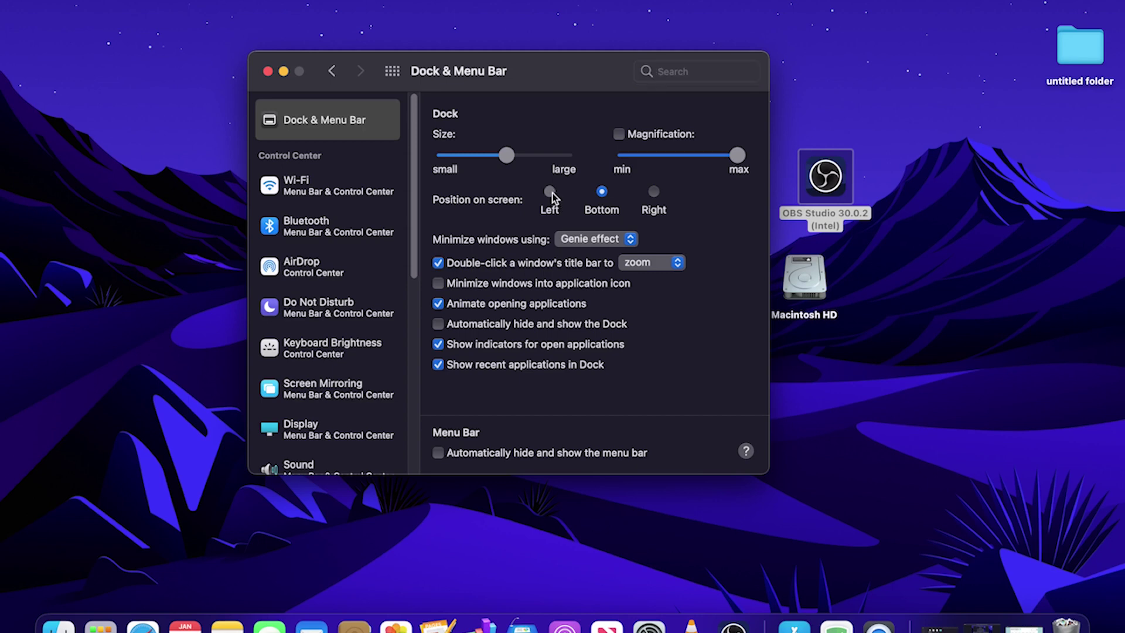
pyautogui.click(654, 192)
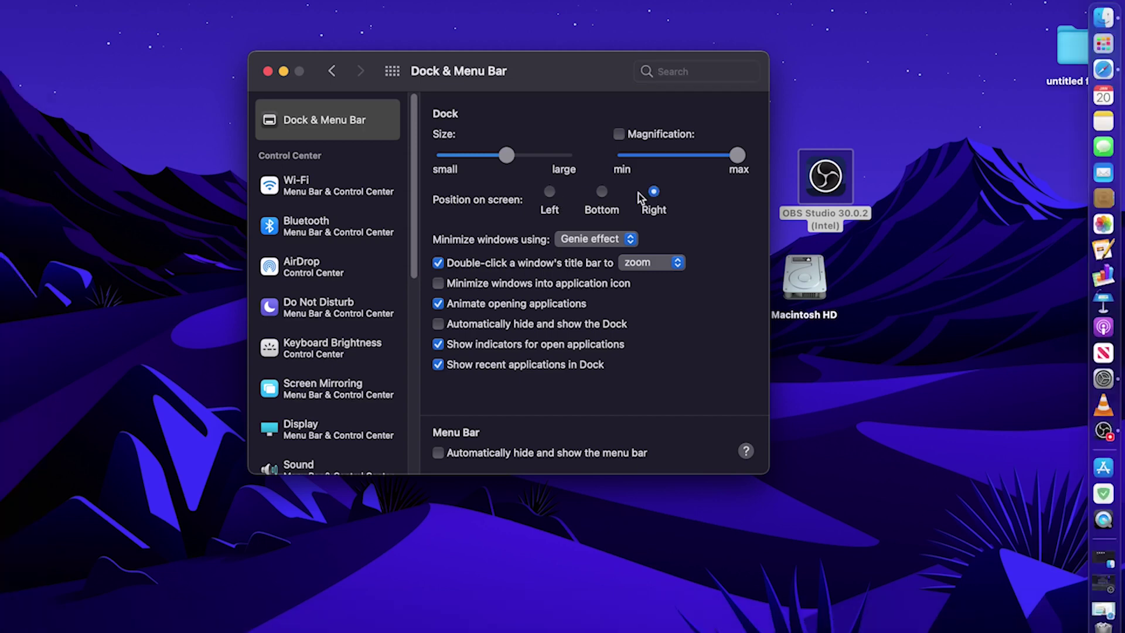
pyautogui.click(603, 192)
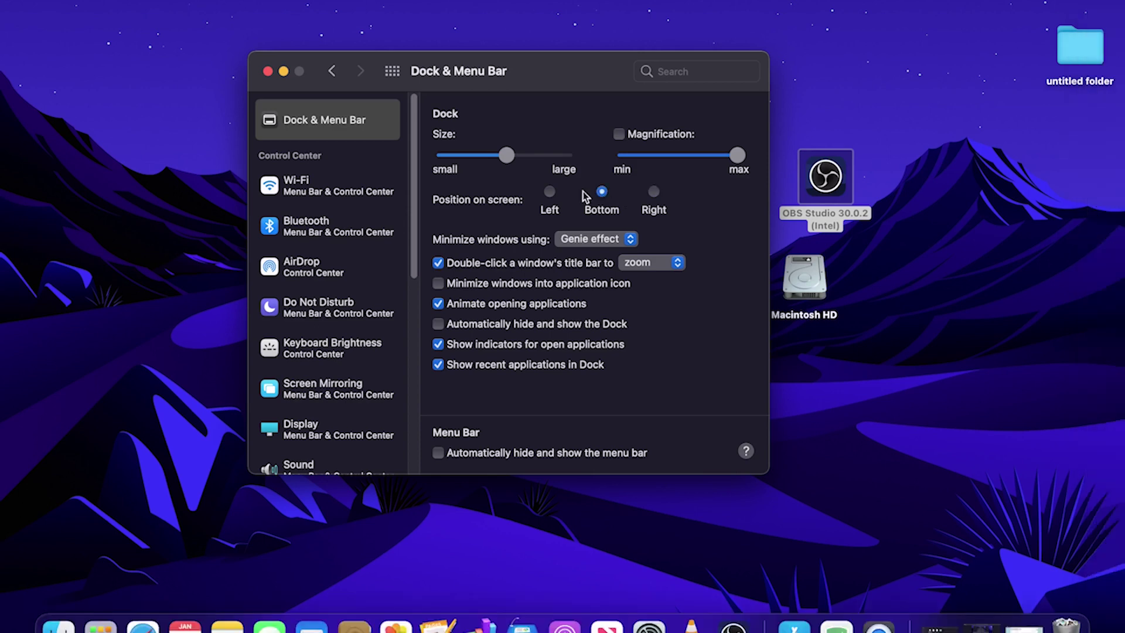
pyautogui.moveTo(509, 165); pyautogui.dragTo(539, 160)
# Toggle Dock and menu bar auto-hide on and off, keeping the Dock at the bottom
pyautogui.click(549, 191)
pyautogui.click(439, 325)
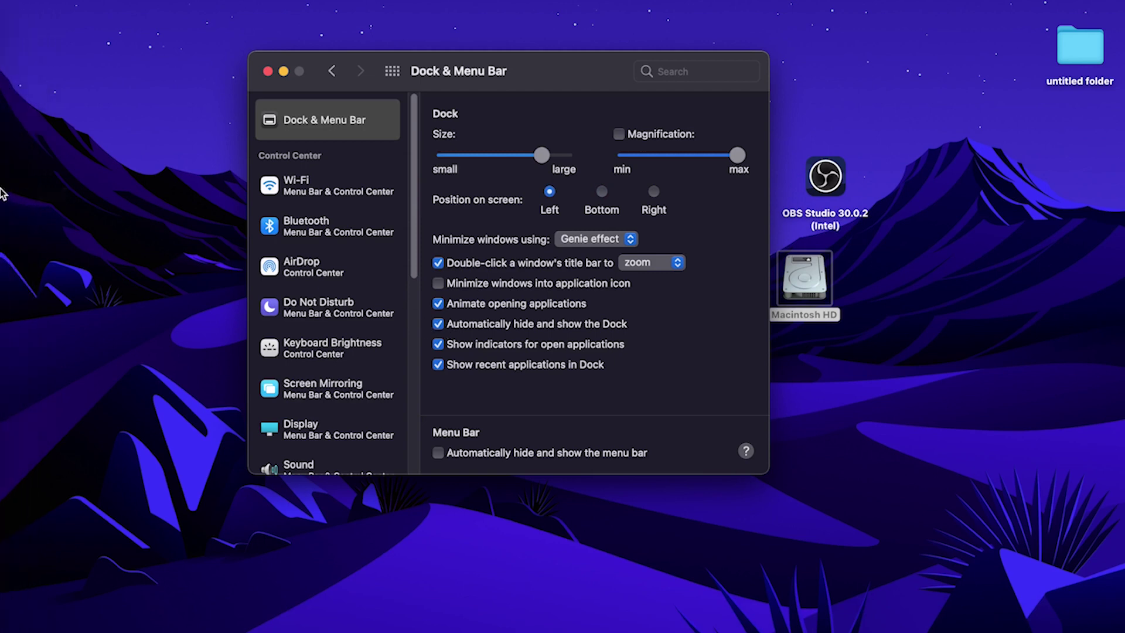
pyautogui.click(438, 324)
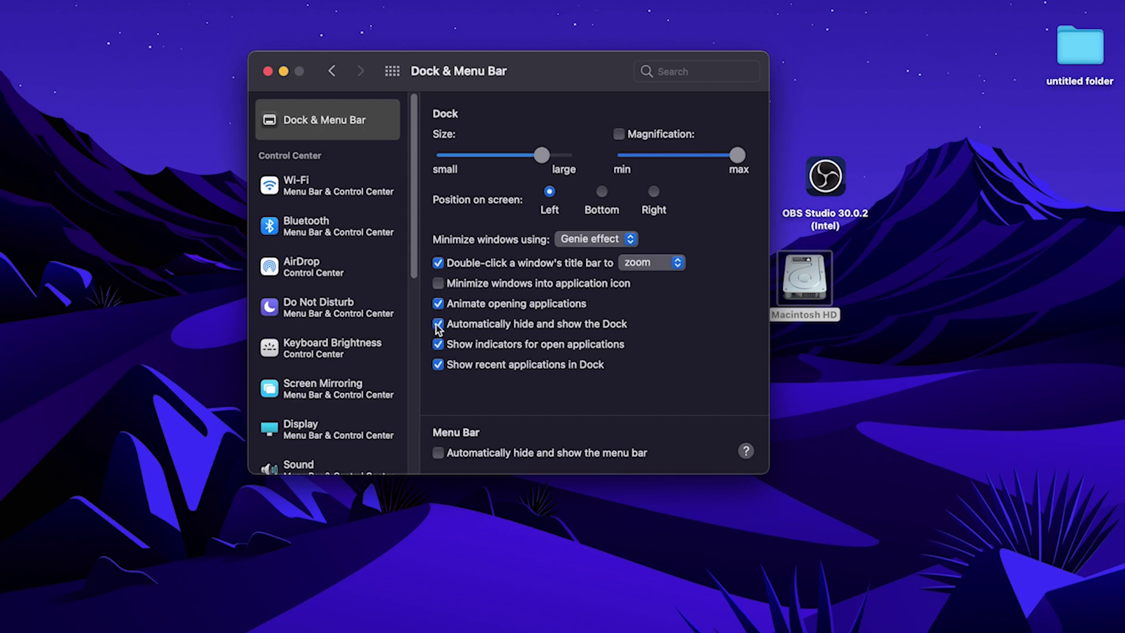
pyautogui.click(601, 192)
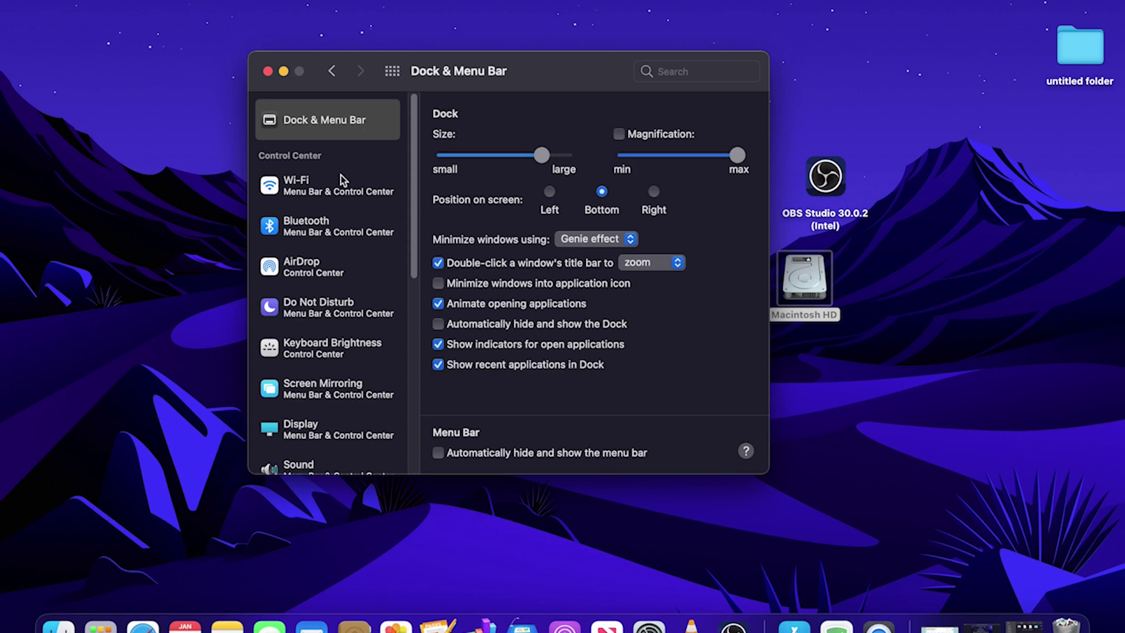
pyautogui.click(436, 455)
pyautogui.click(438, 452)
# Return to the preferences overview, then close, reopen and quit System Preferences
pyautogui.click(330, 71)
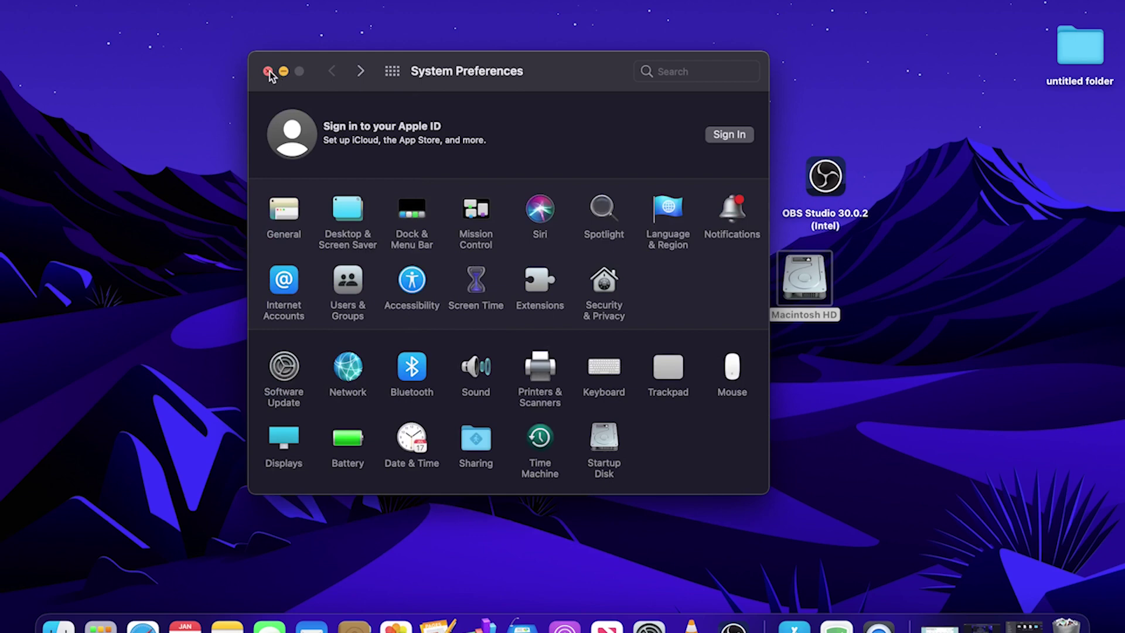
pyautogui.click(267, 71)
pyautogui.click(15, 0)
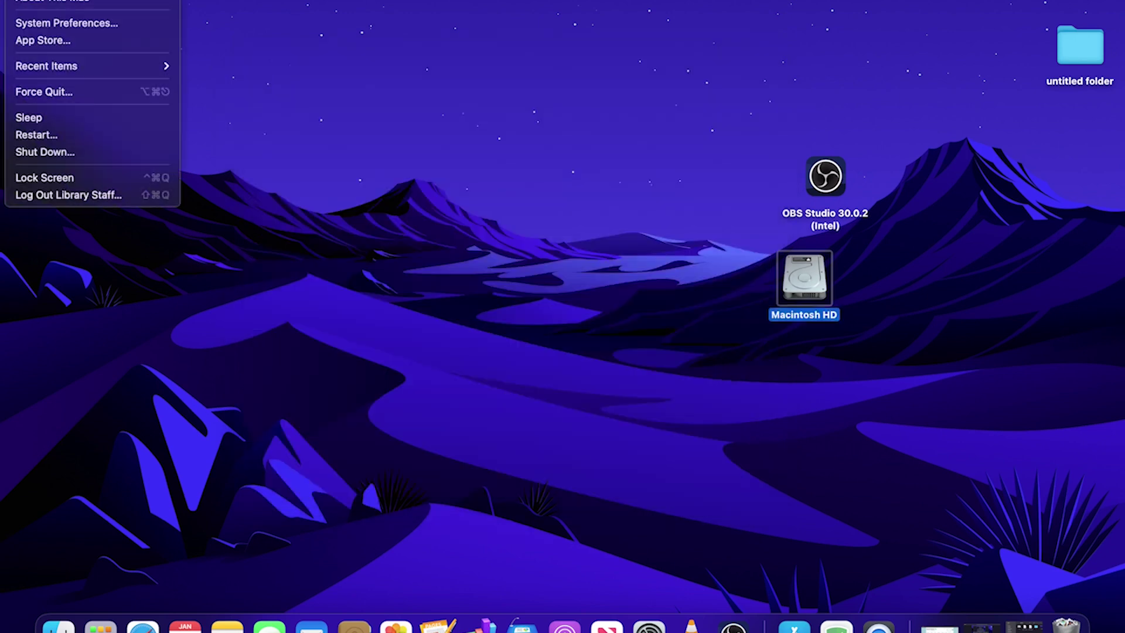
pyautogui.click(44, 24)
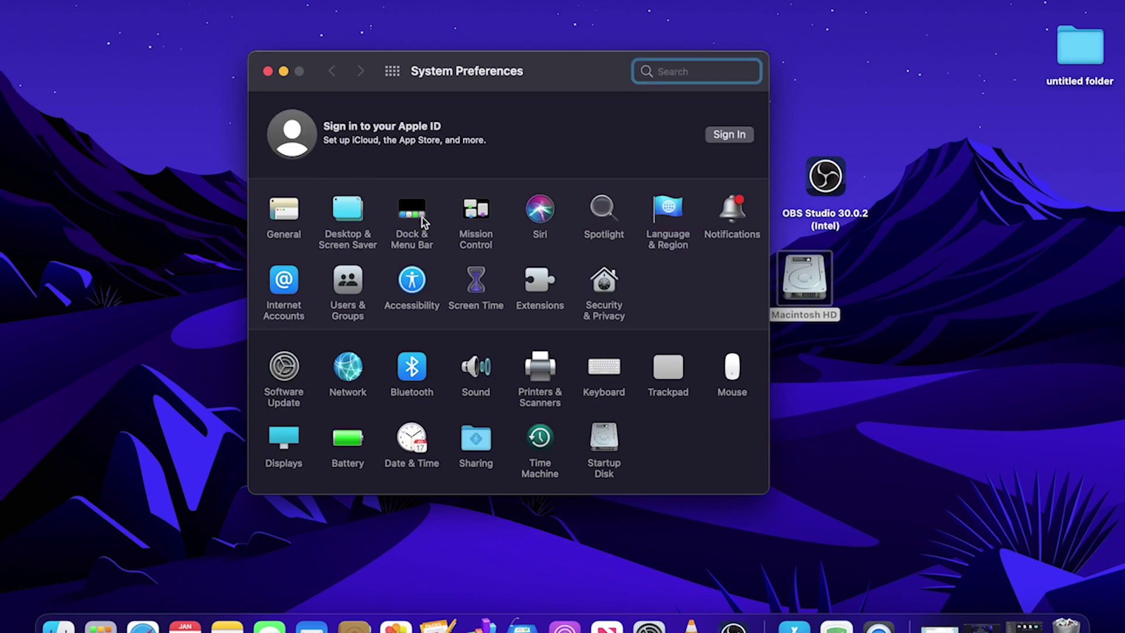
pyautogui.press('super+q')
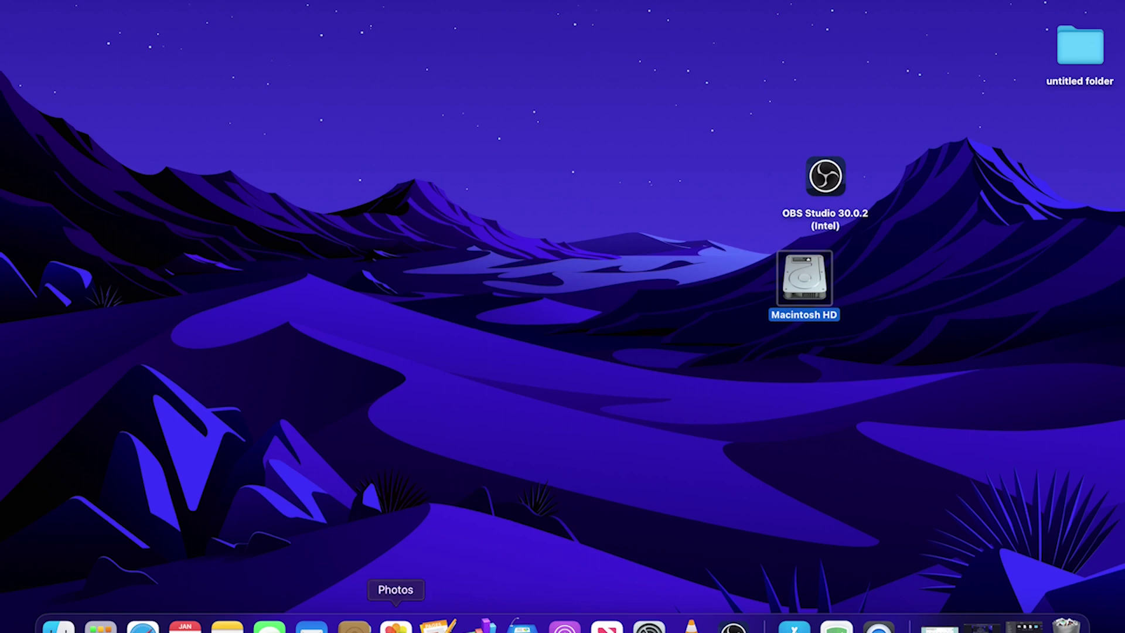
# Launch Photos and quit it from its app menu
pyautogui.click(395, 626)
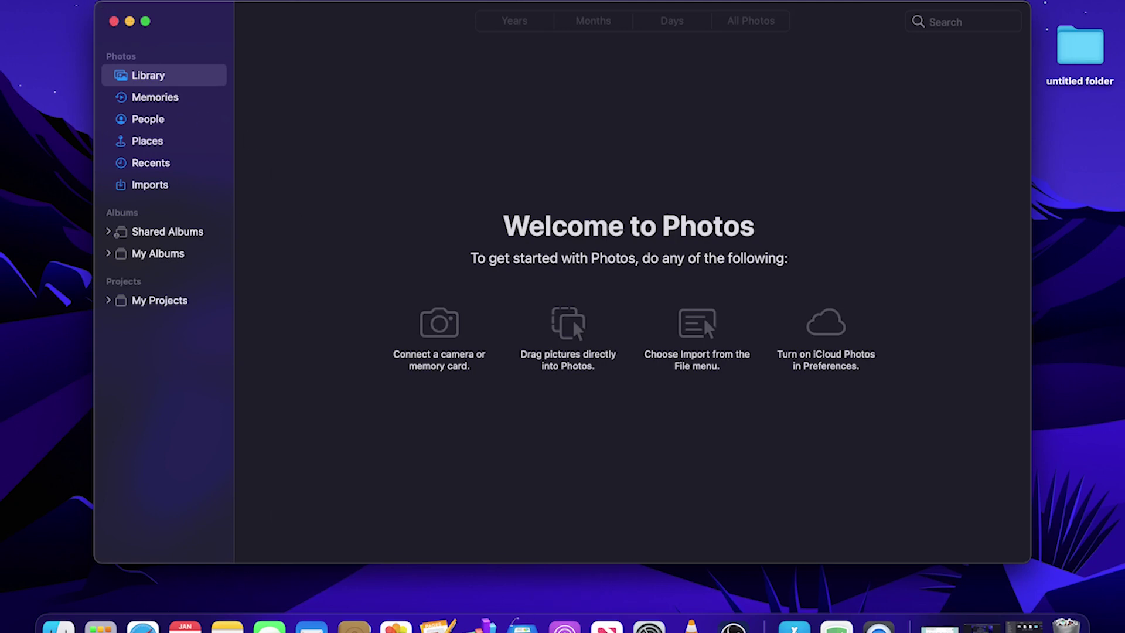
pyautogui.click(58, 1)
pyautogui.click(108, 159)
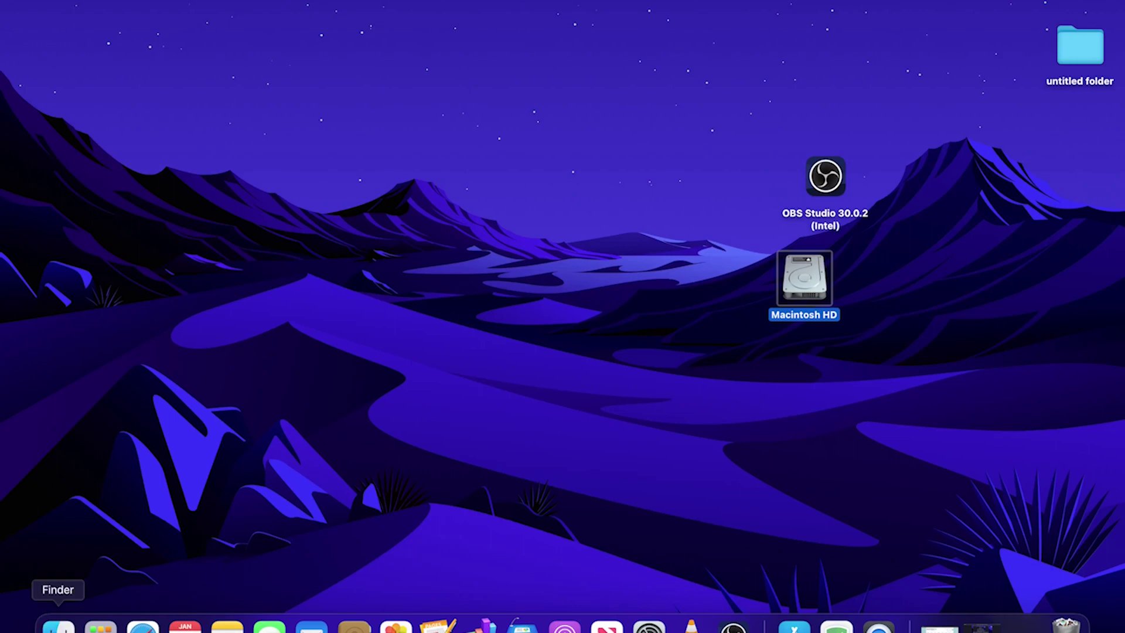
# Open a Finder window on the Applications folder and scroll the list to Stickies.app
pyautogui.click(59, 626)
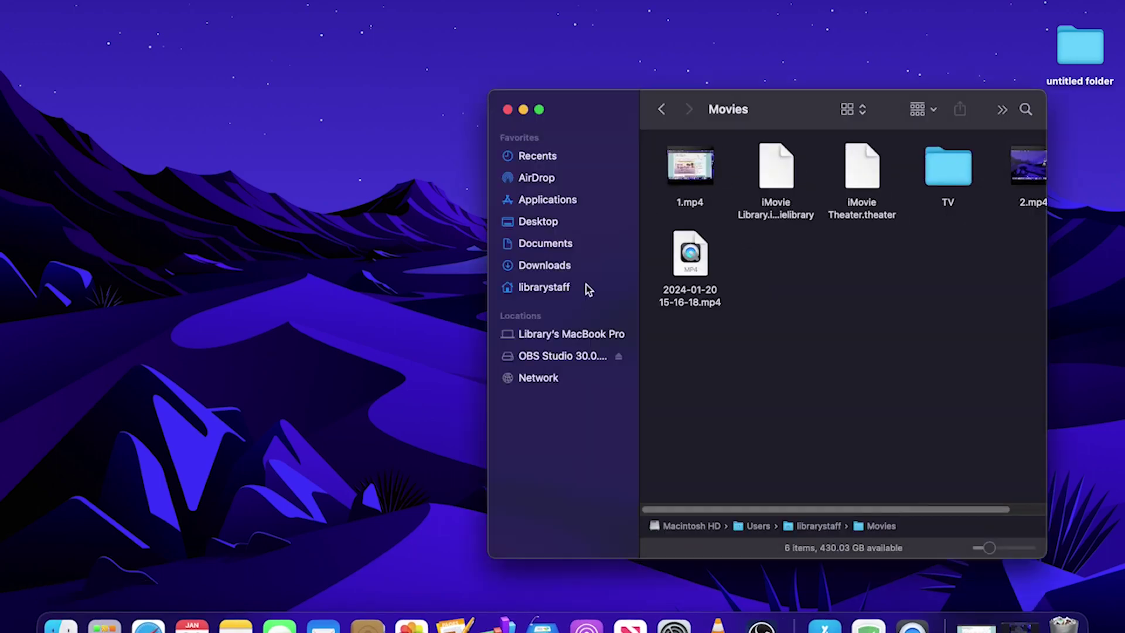
pyautogui.click(551, 206)
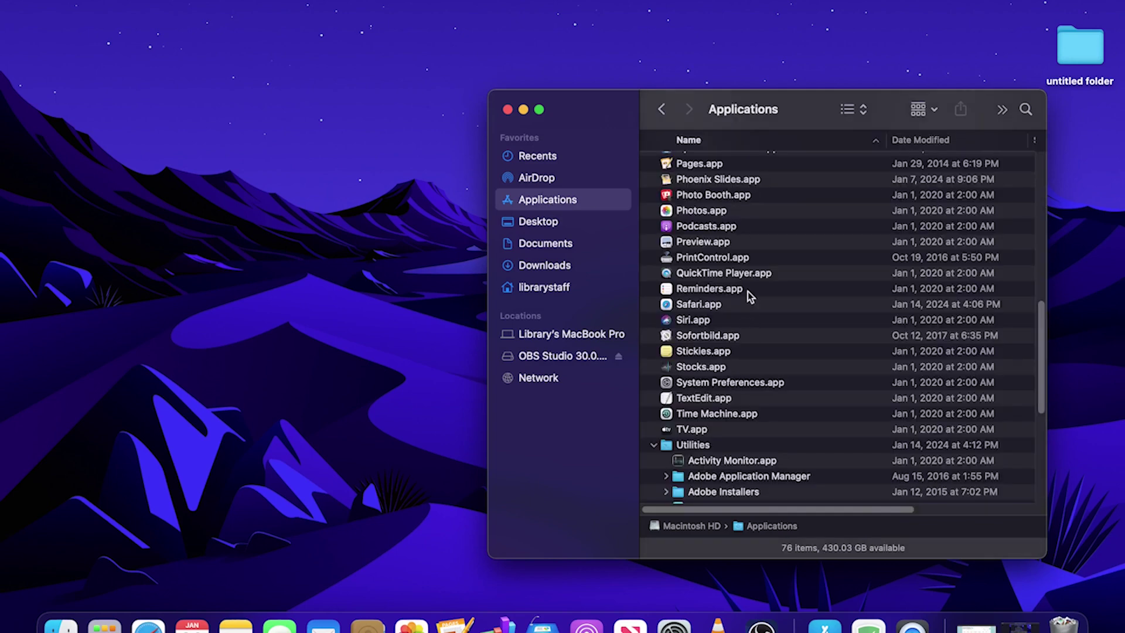
pyautogui.scroll(10, 752, 308)
pyautogui.scroll(-10, 751, 309)
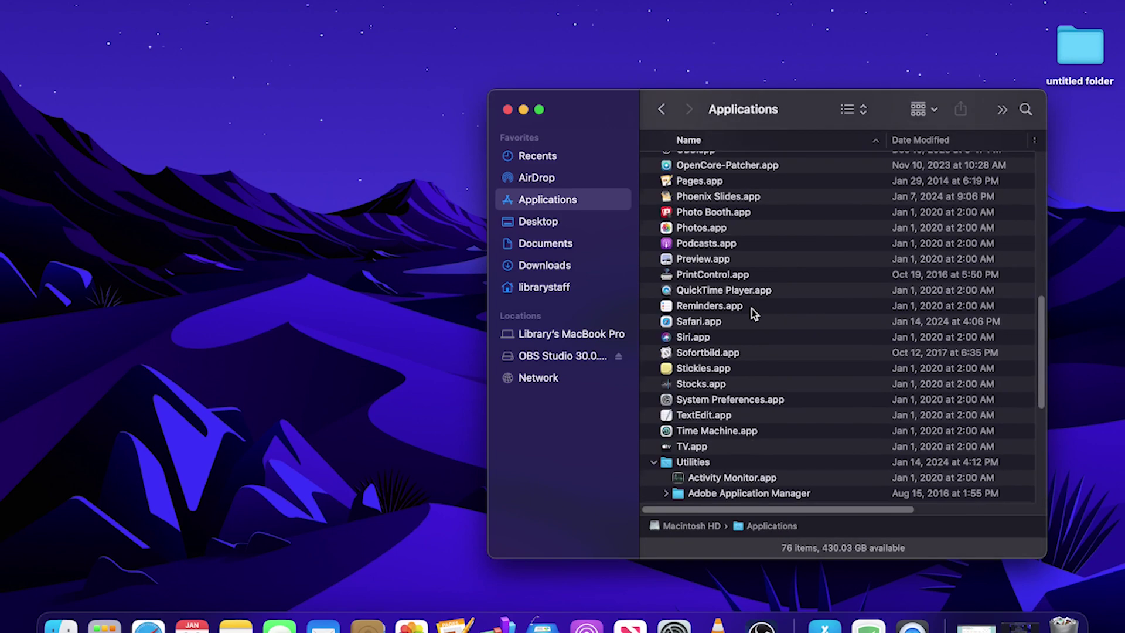
pyautogui.click(708, 373)
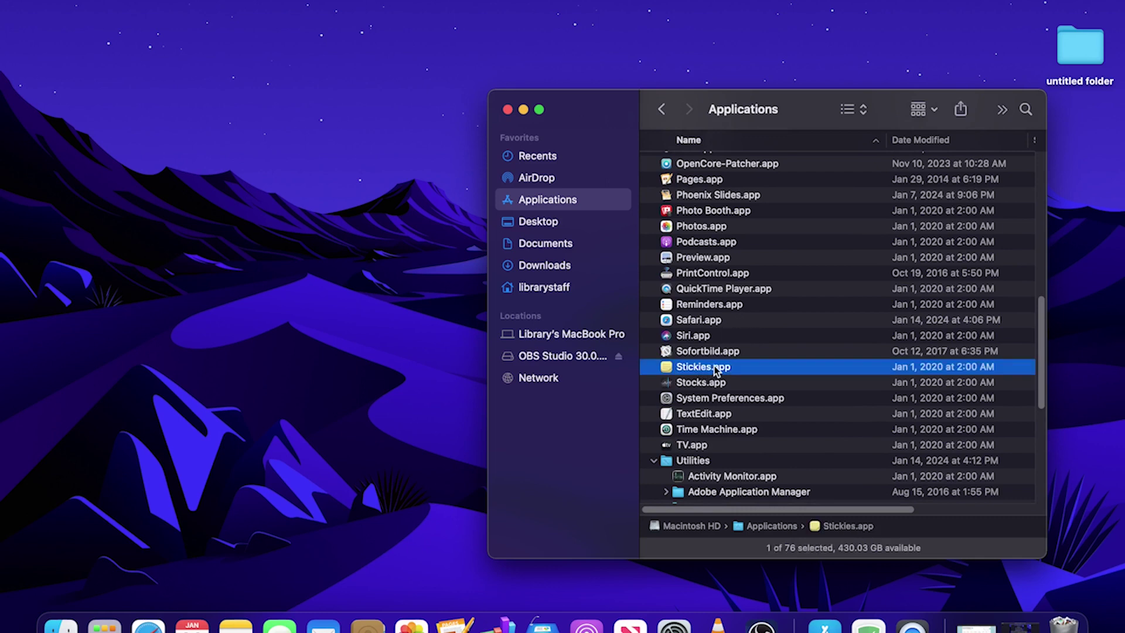
pyautogui.doubleClick(715, 371)
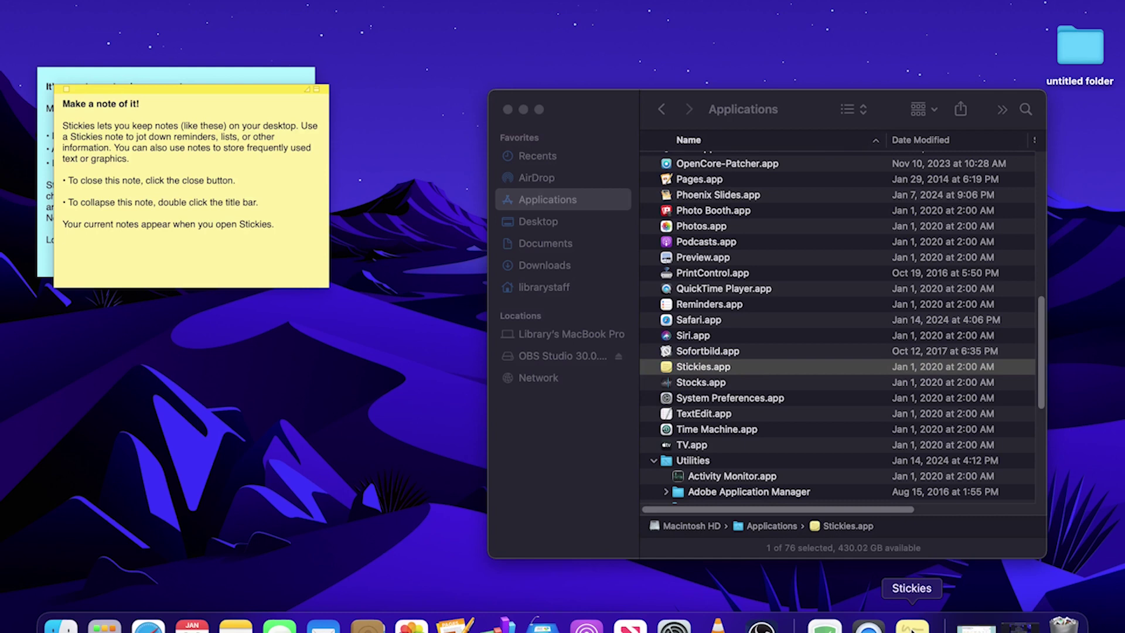
pyautogui.rightClick(911, 631)
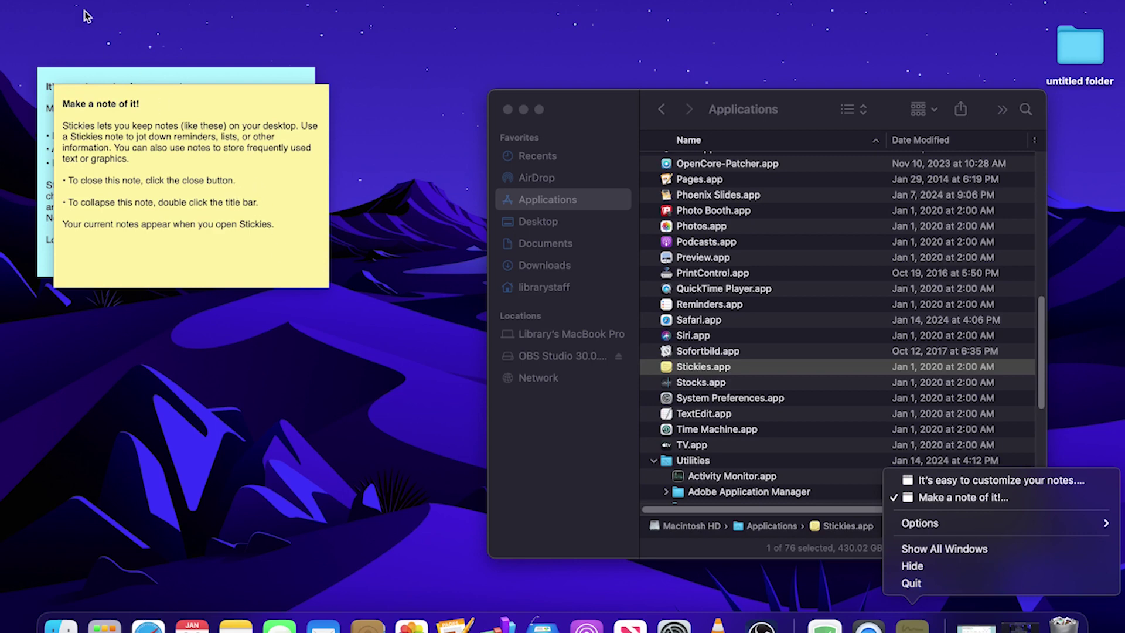
pyautogui.click(64, 1)
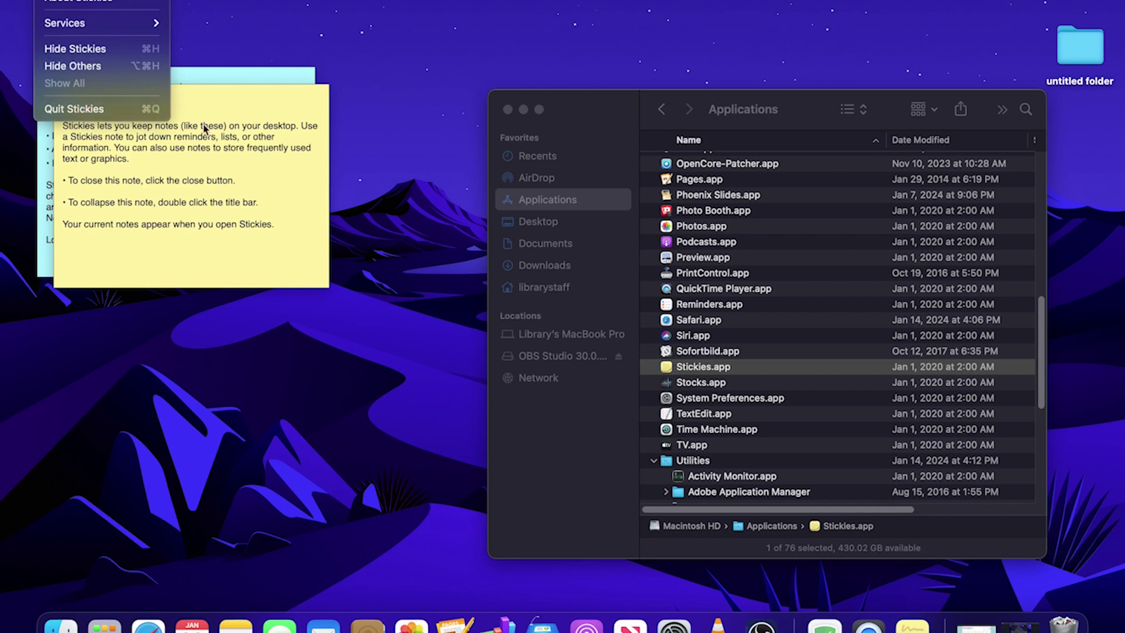
pyautogui.click(213, 111)
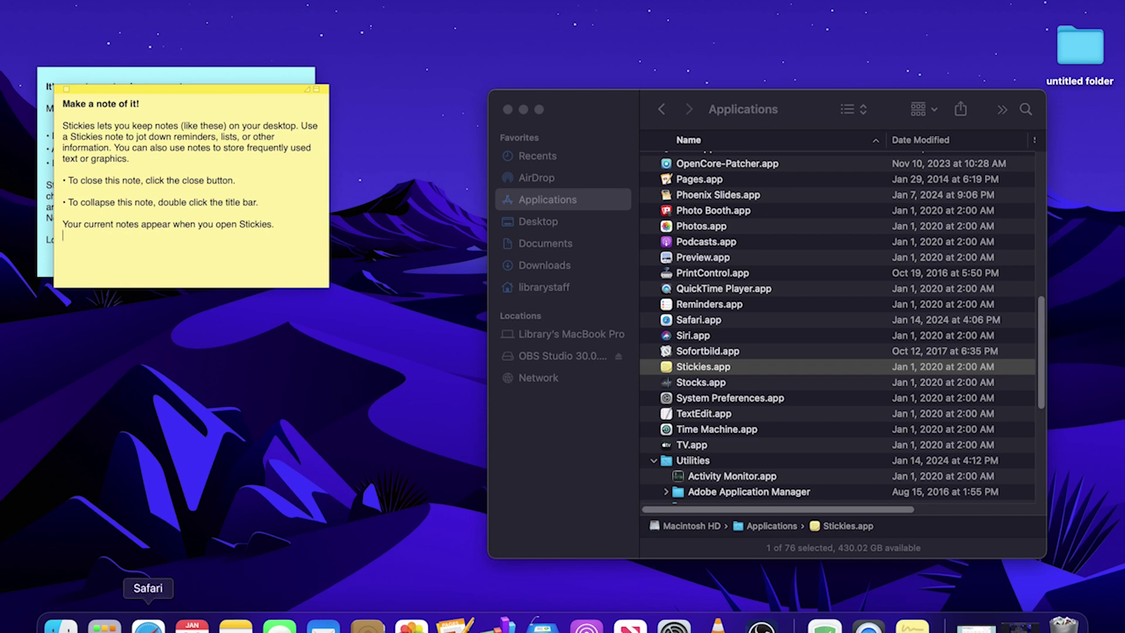
pyautogui.click(148, 626)
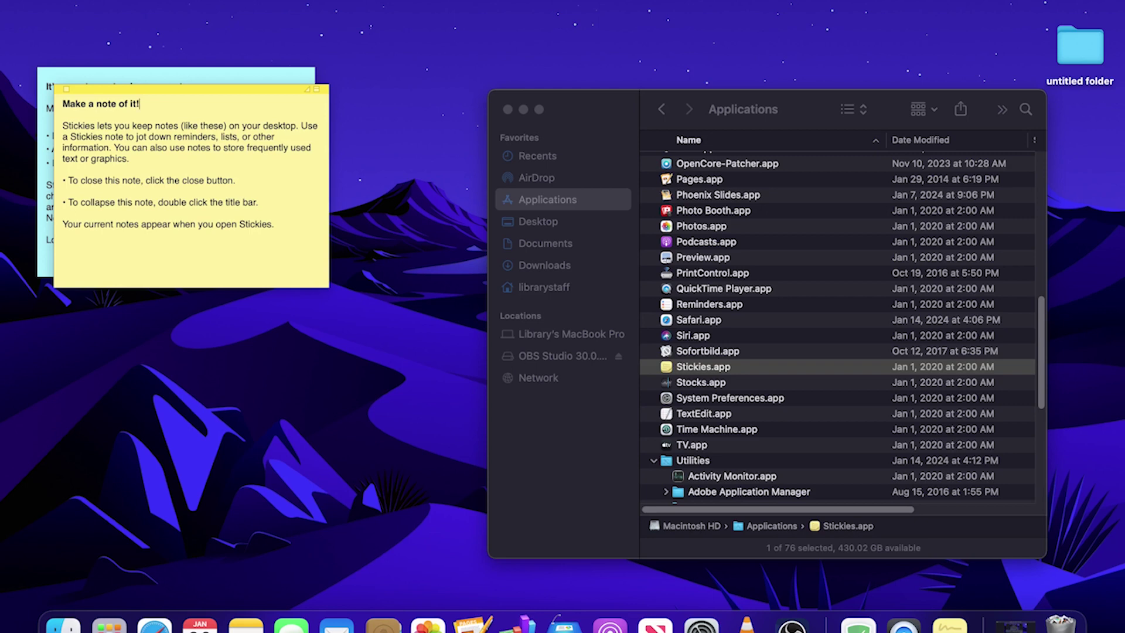
pyautogui.press('super+q')
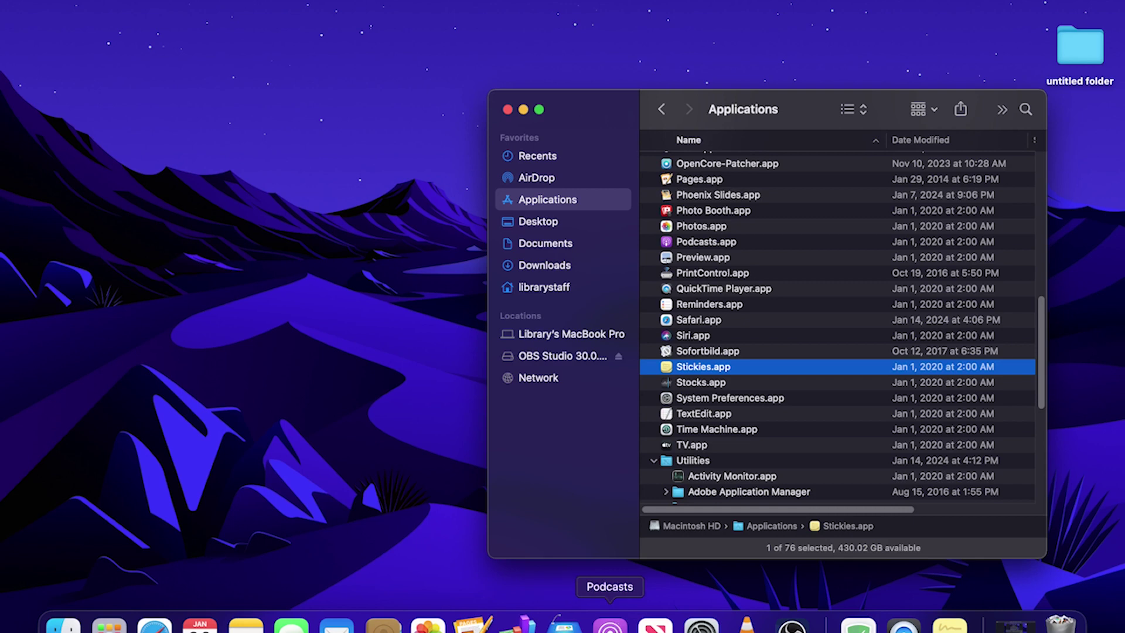
# Drag Podcasts out of the Dock, launch News, and switch back to Finder
pyautogui.moveTo(610, 625); pyautogui.dragTo(463, 577)
pyautogui.moveTo(610, 624); pyautogui.dragTo(392, 490)
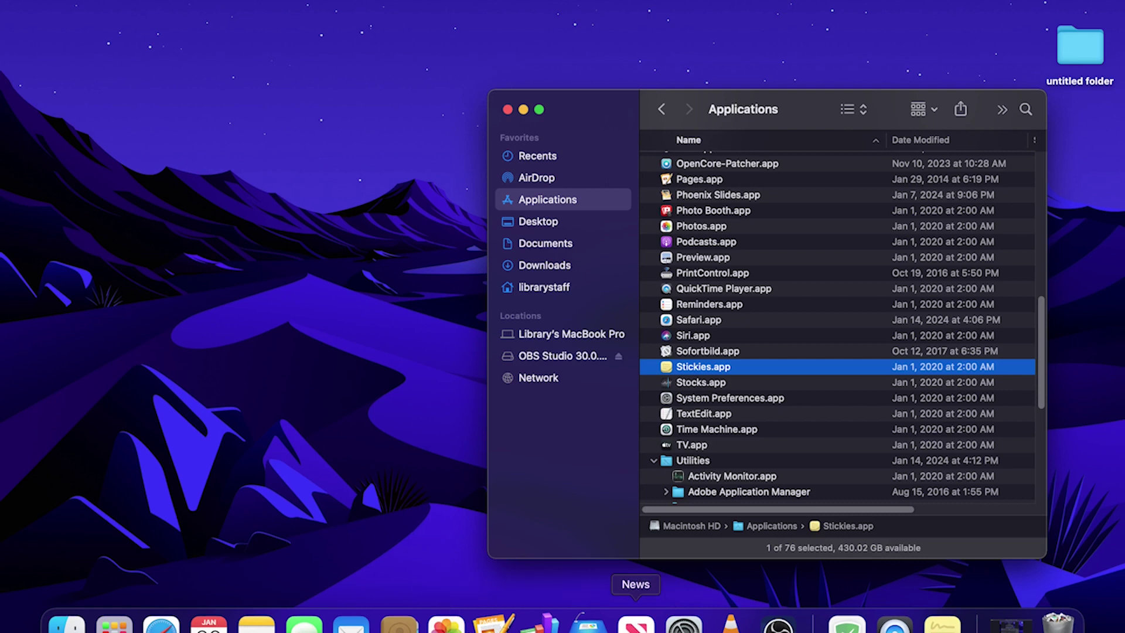
pyautogui.click(636, 622)
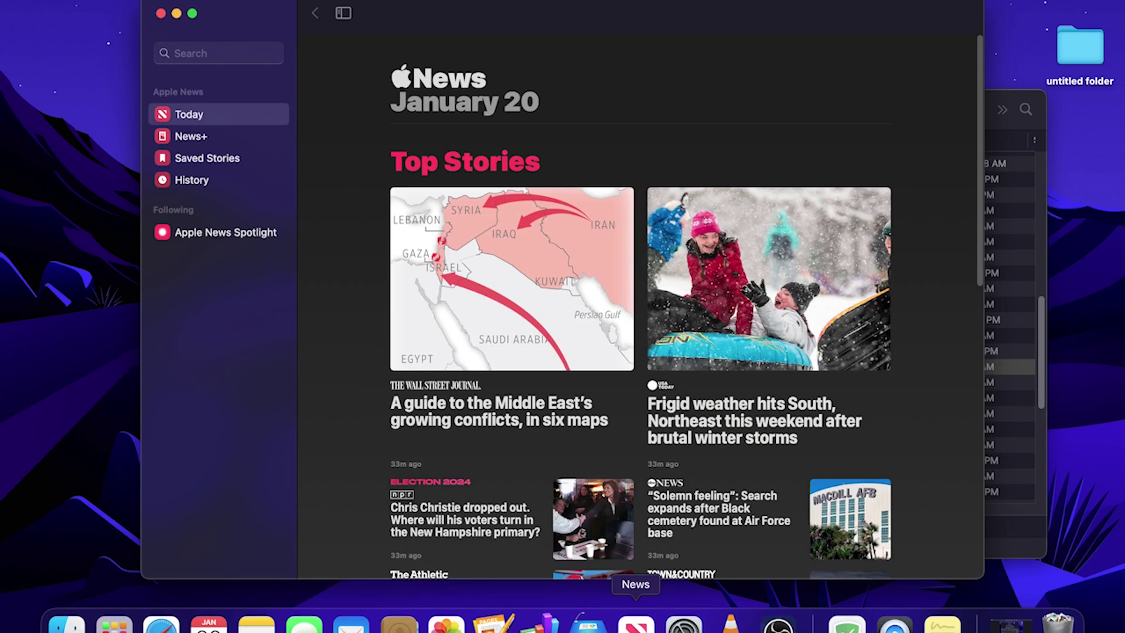
pyautogui.press('super+Tab')
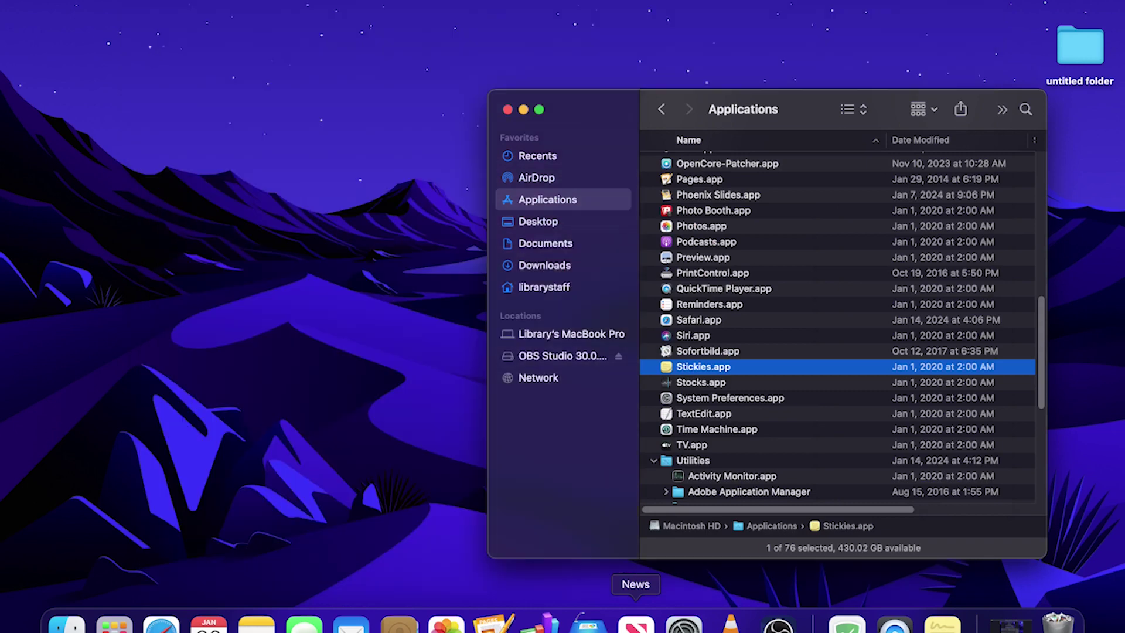
# Remove the News app from the Dock via Options > Remove from Dock
pyautogui.rightClick(636, 624)
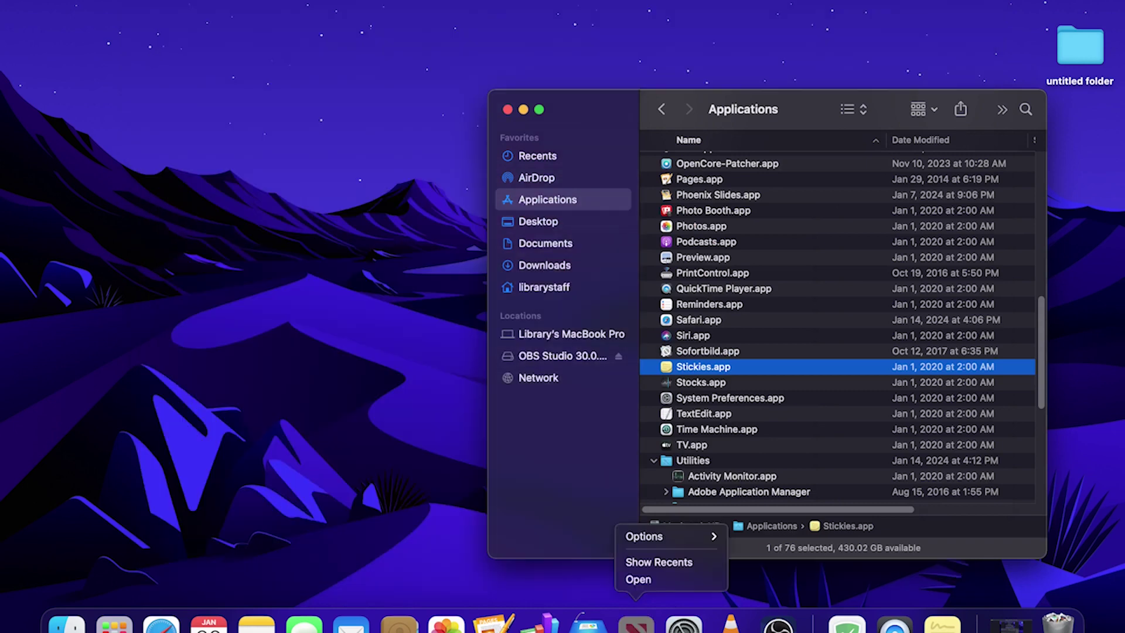
pyautogui.moveTo(662, 544)
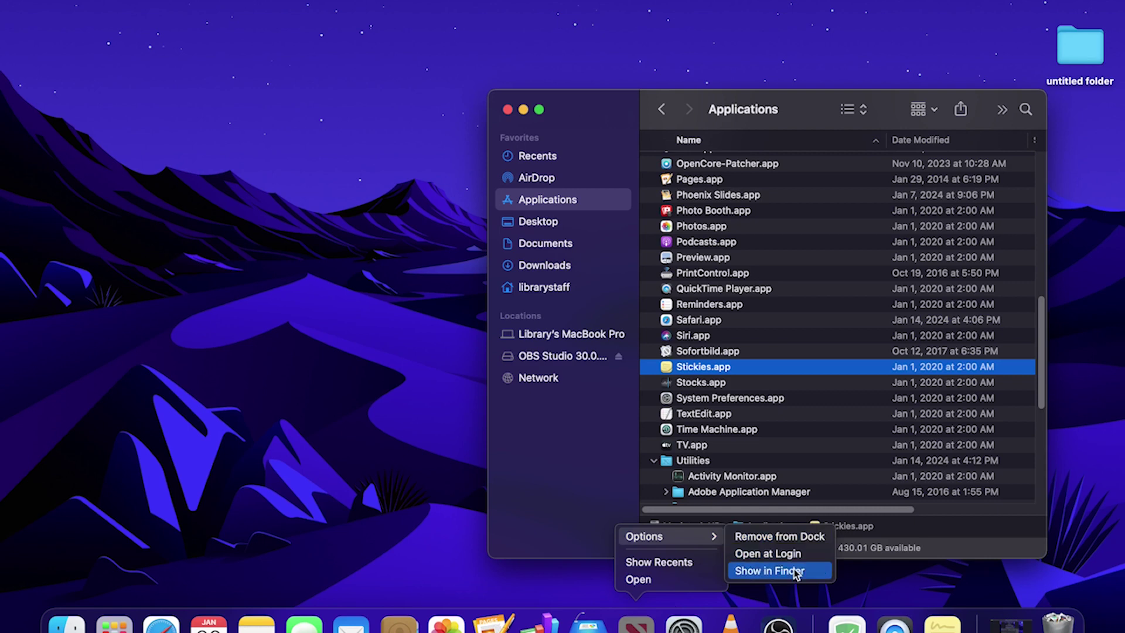
pyautogui.click(785, 537)
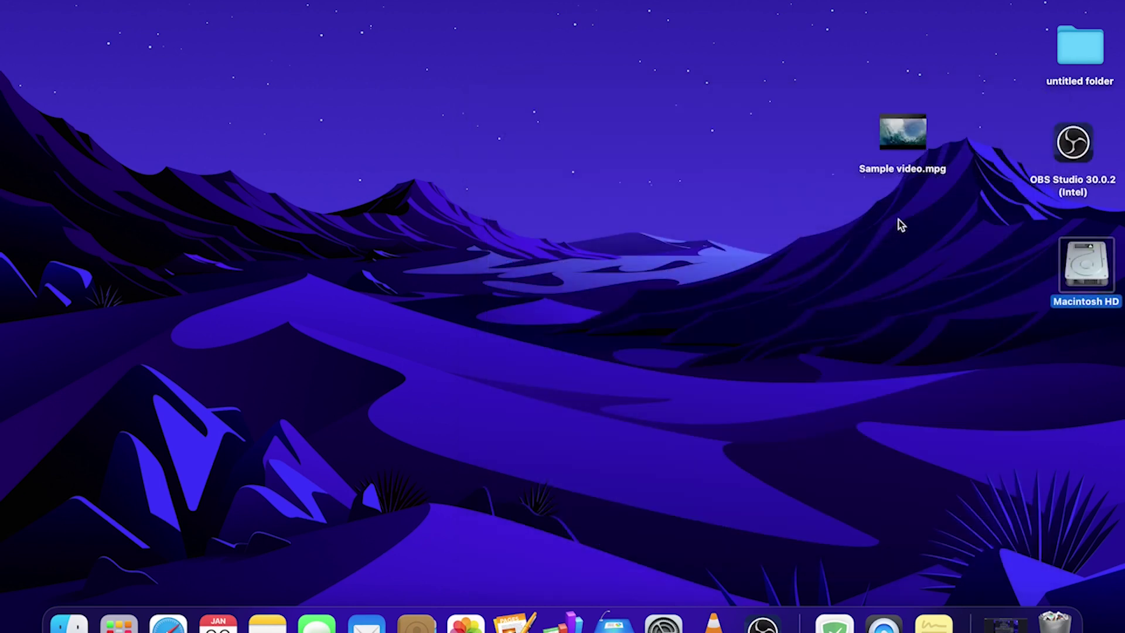
# Drop Sample video.mpg onto VLC in the Dock and allow Desktop folder access to play it
pyautogui.click(912, 135)
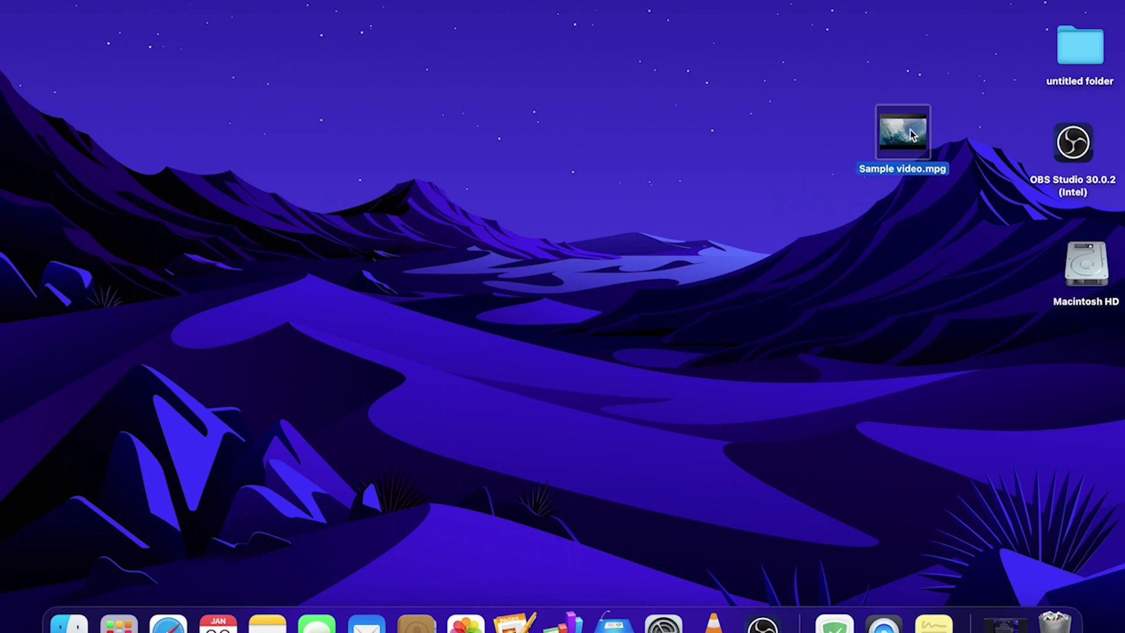
pyautogui.moveTo(912, 134); pyautogui.dragTo(851, 120)
pyautogui.moveTo(888, 157); pyautogui.dragTo(903, 175)
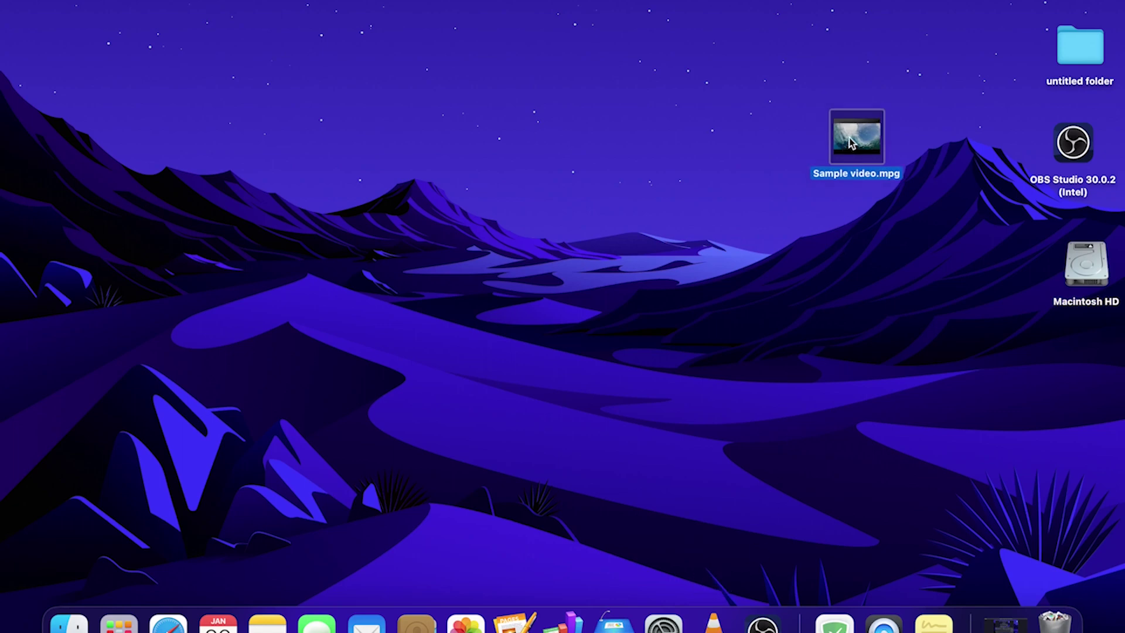
pyautogui.moveTo(847, 145); pyautogui.dragTo(714, 622)
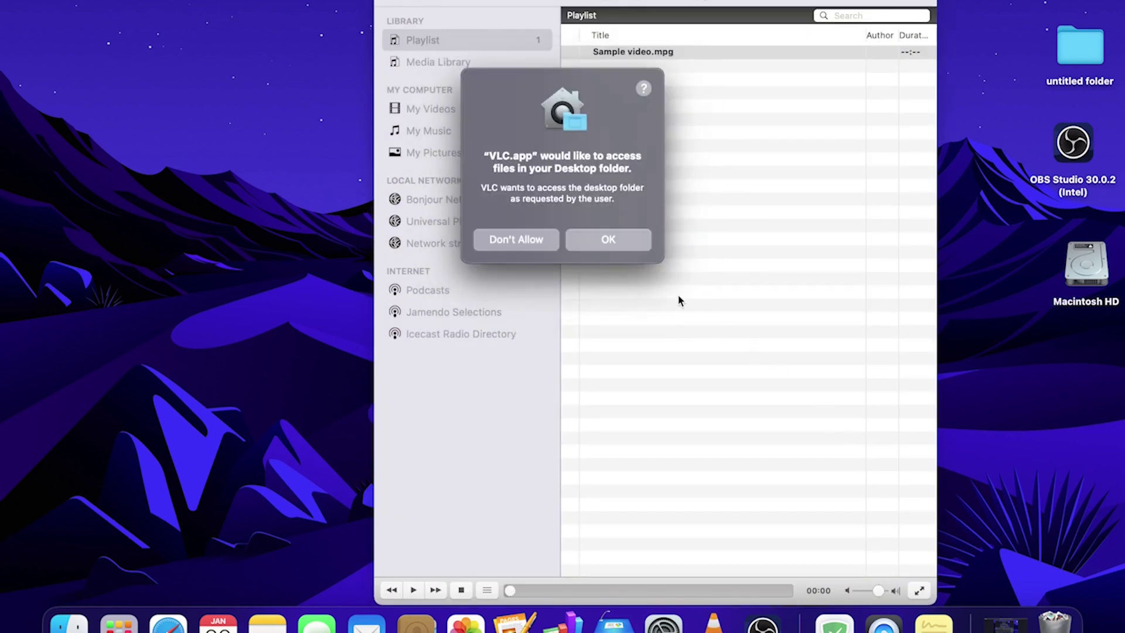
pyautogui.click(600, 243)
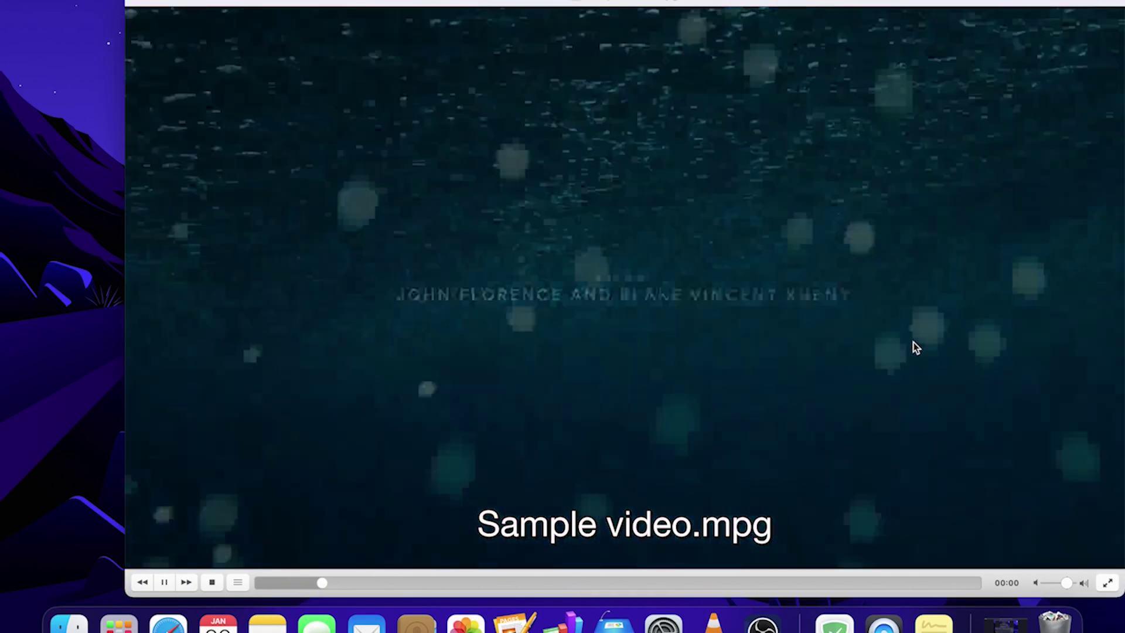
# Quit VLC, add the untitled folder to the Dock as a Fan stack, and drop Sample video.mpg into it
pyautogui.press('super+q')
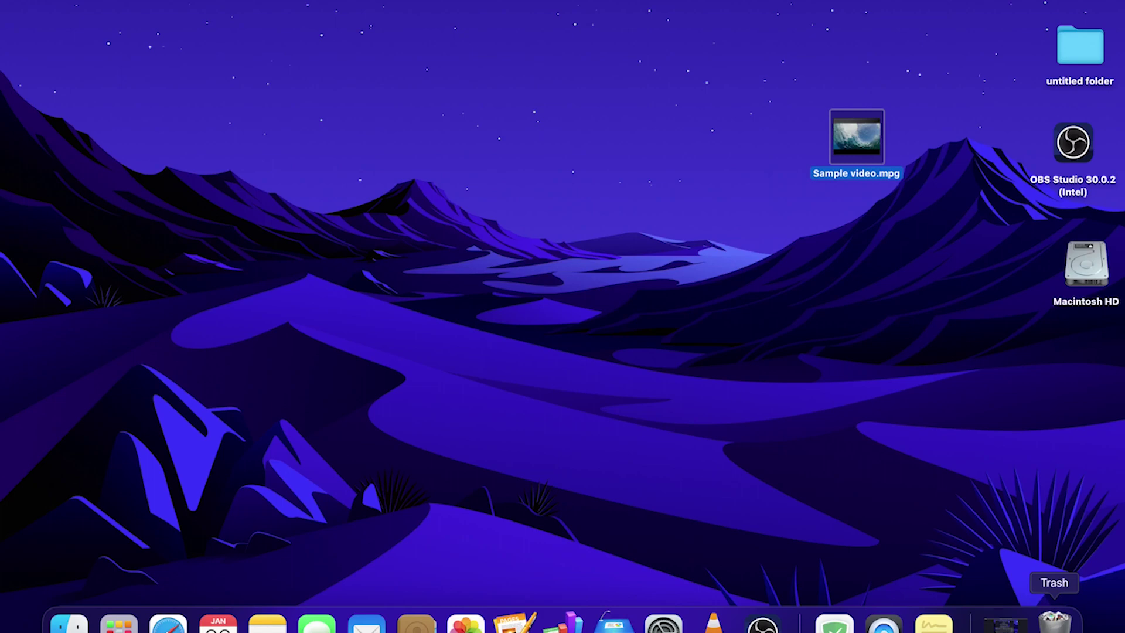
pyautogui.moveTo(1080, 47); pyautogui.dragTo(961, 623)
pyautogui.rightClick(963, 622)
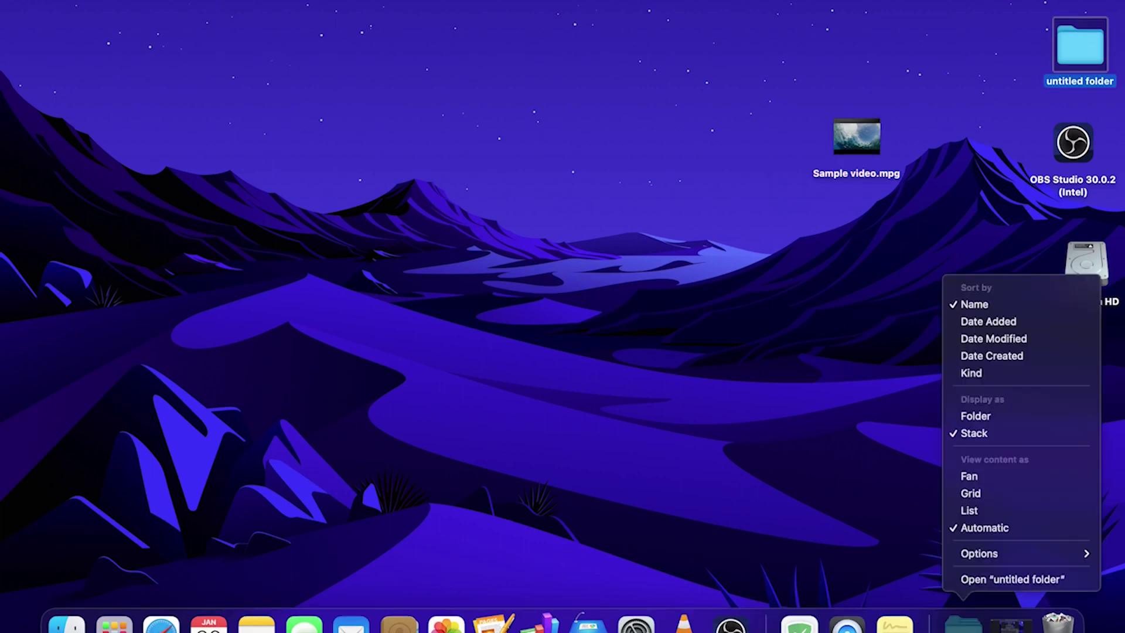
pyautogui.click(1009, 338)
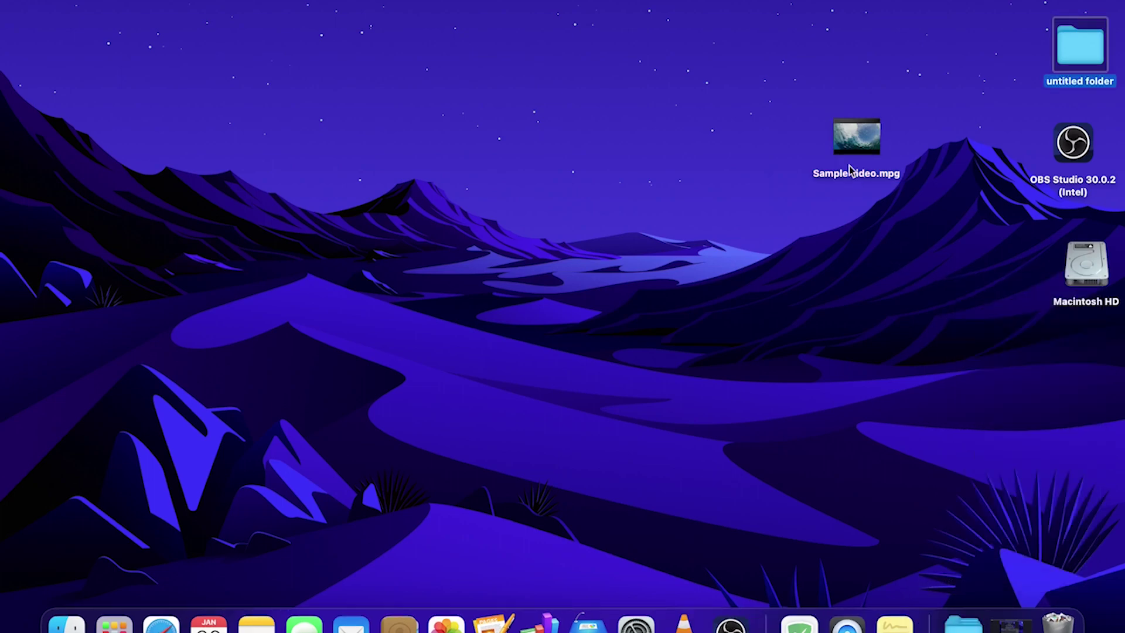
pyautogui.moveTo(850, 142); pyautogui.dragTo(968, 626)
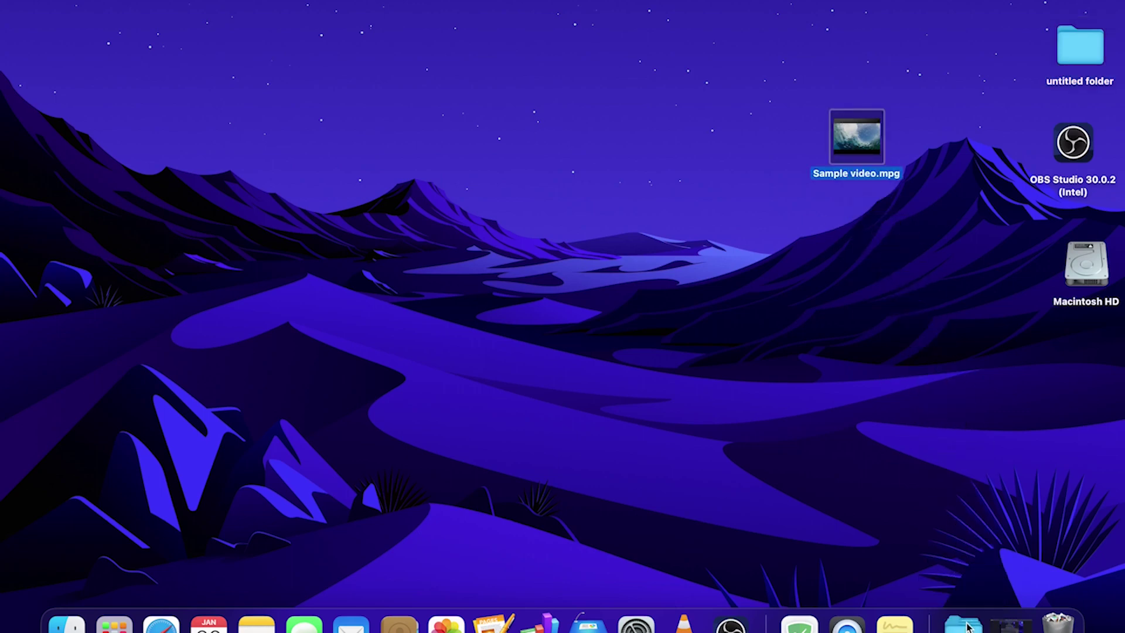
pyautogui.click(968, 625)
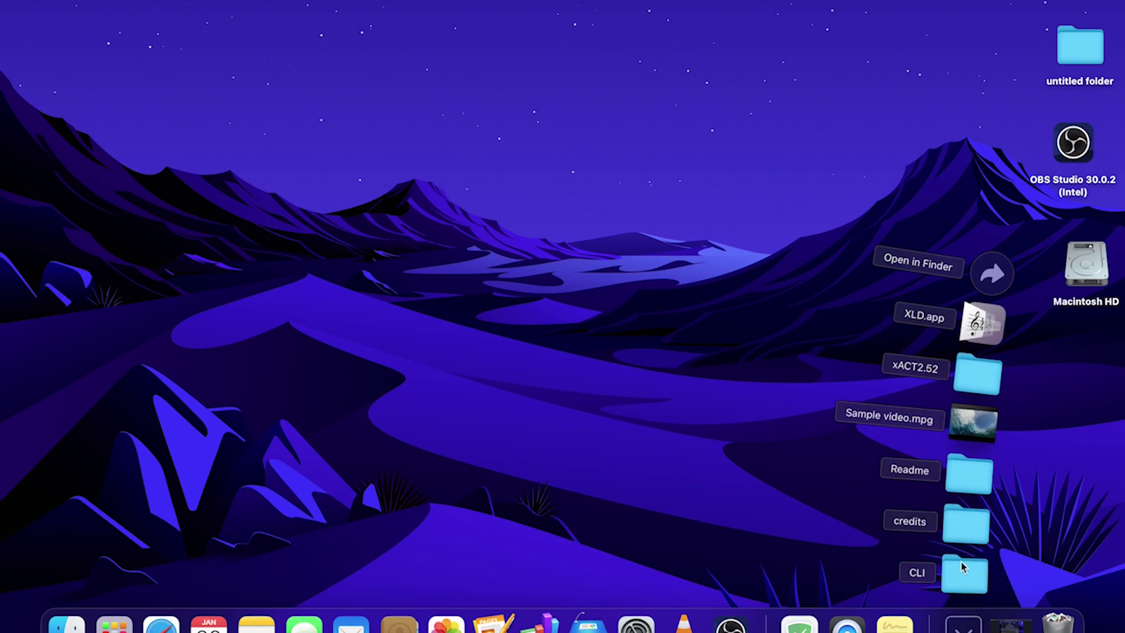
# Sort the stack by Date Added, then drag Sample video.mpg back onto the desktop
pyautogui.rightClick(964, 623)
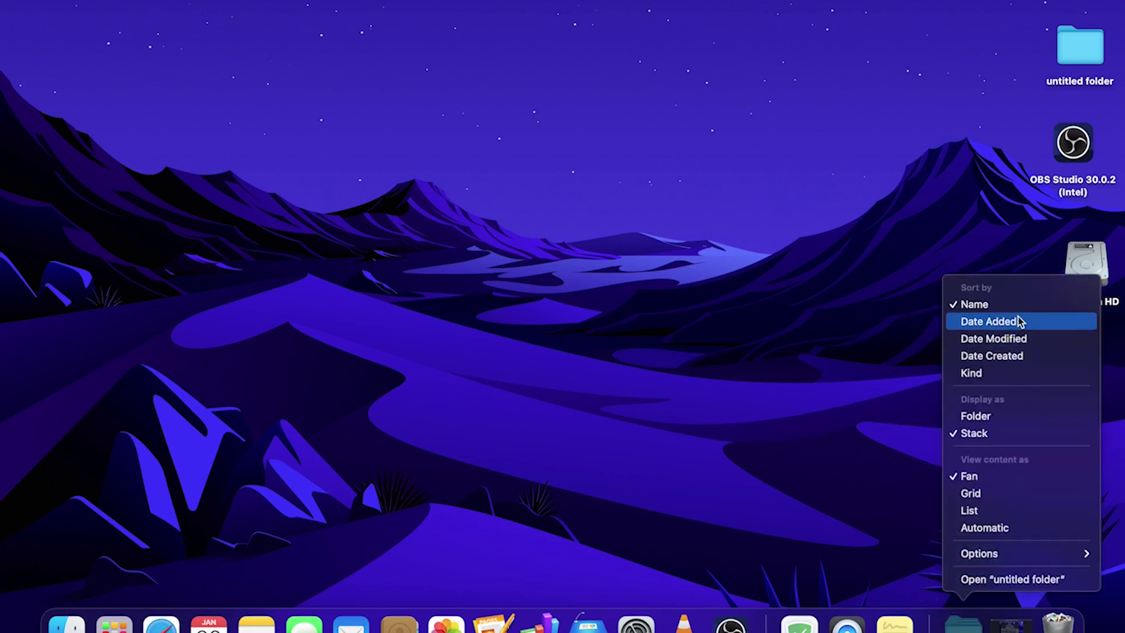
pyautogui.click(1019, 321)
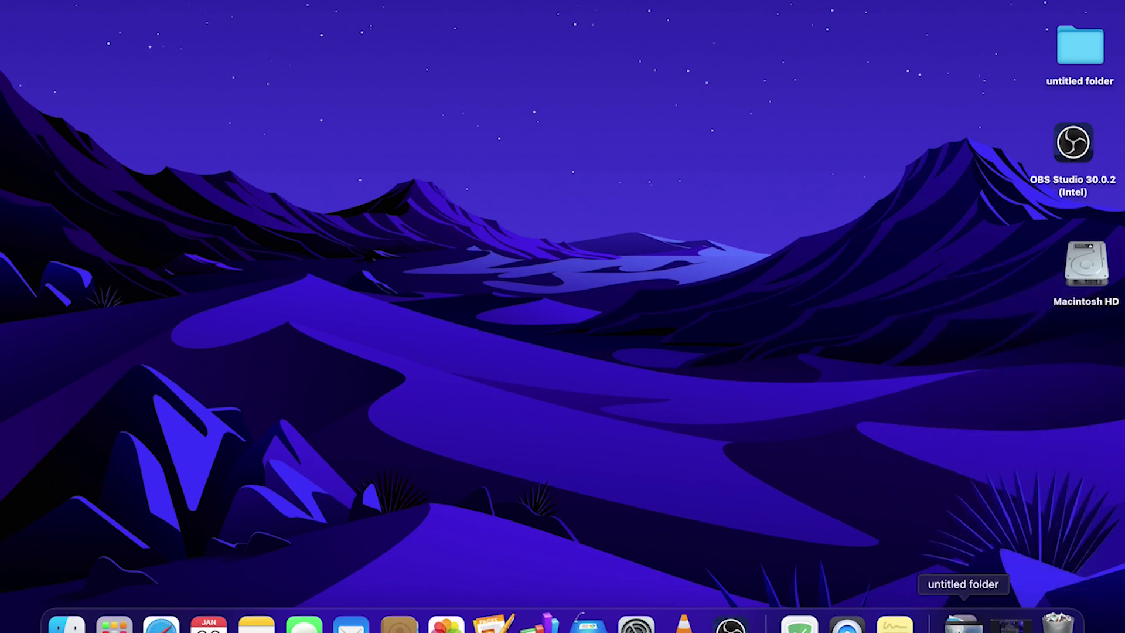
pyautogui.rightClick(964, 623)
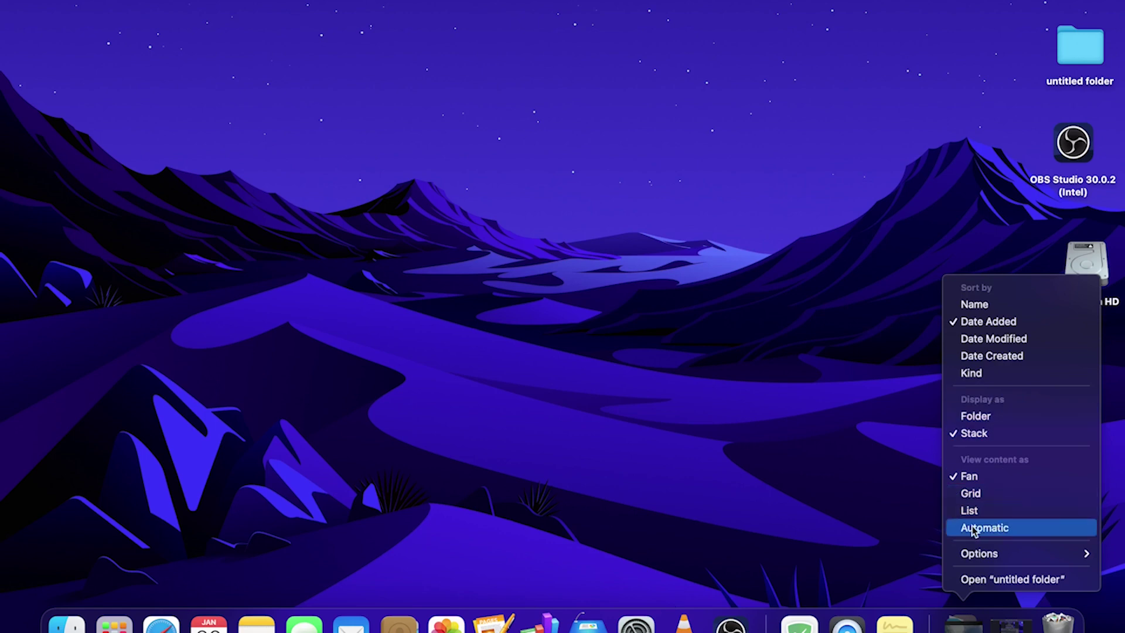
pyautogui.click(925, 553)
pyautogui.rightClick(964, 623)
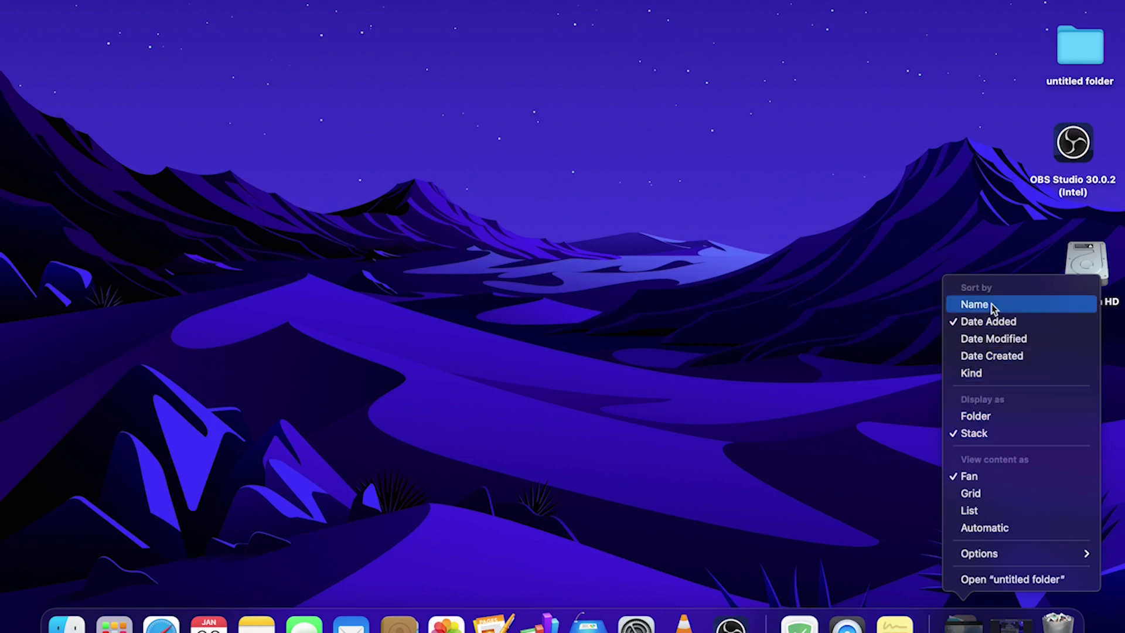
pyautogui.click(959, 320)
pyautogui.moveTo(964, 623); pyautogui.dragTo(876, 328)
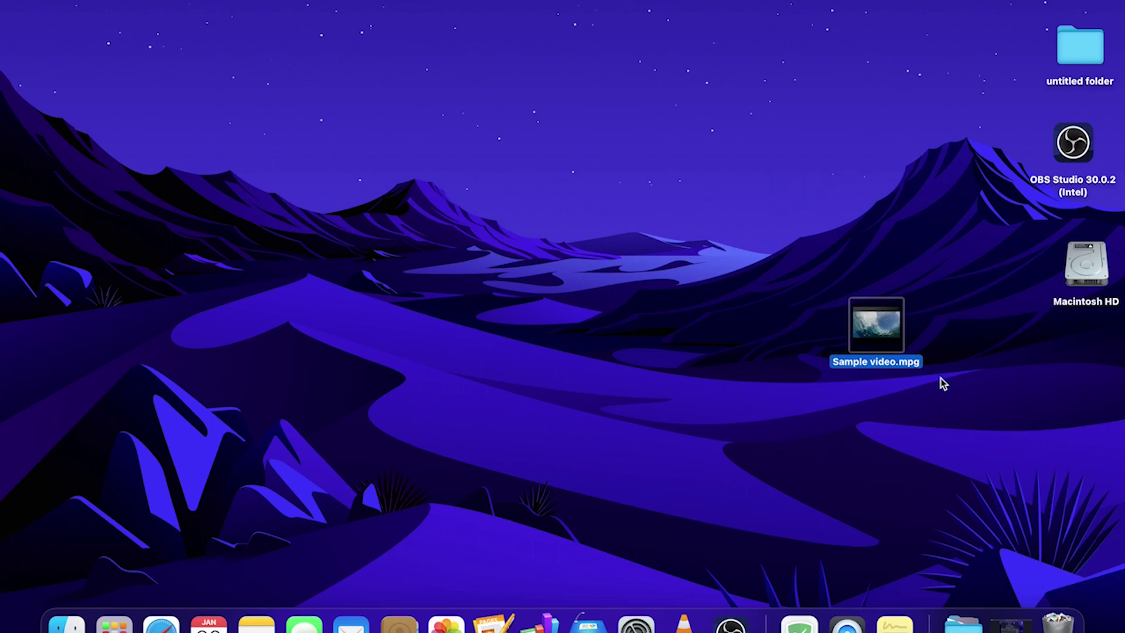
# Move Sample video.mpg to the Trash and inspect the five mp4 recordings already in it
pyautogui.moveTo(912, 366); pyautogui.dragTo(1076, 630)
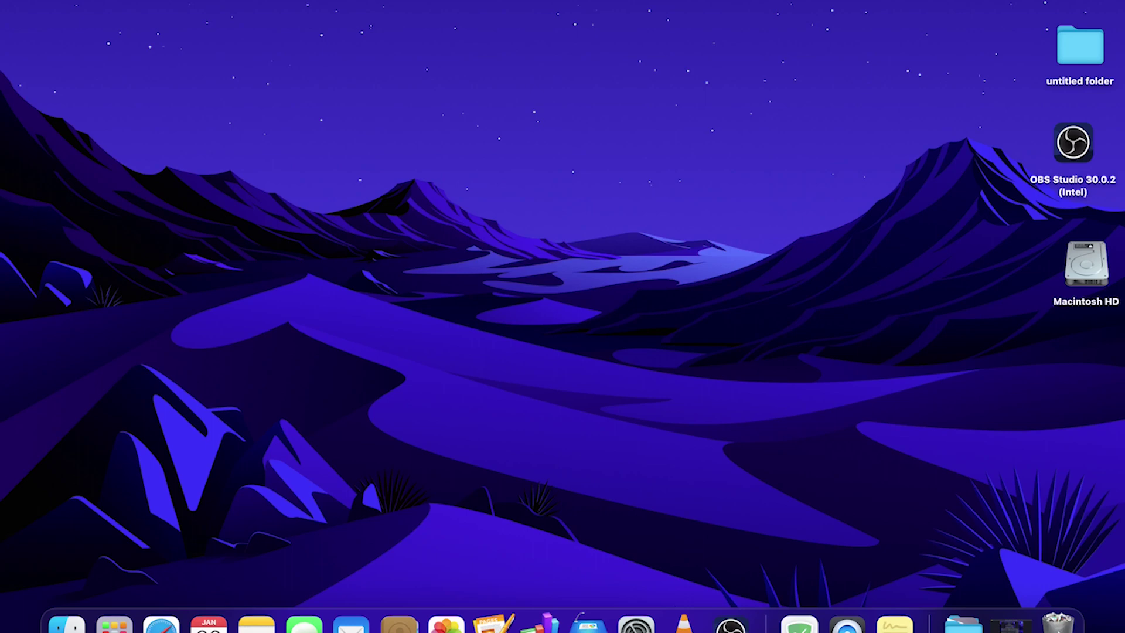
pyautogui.click(1058, 623)
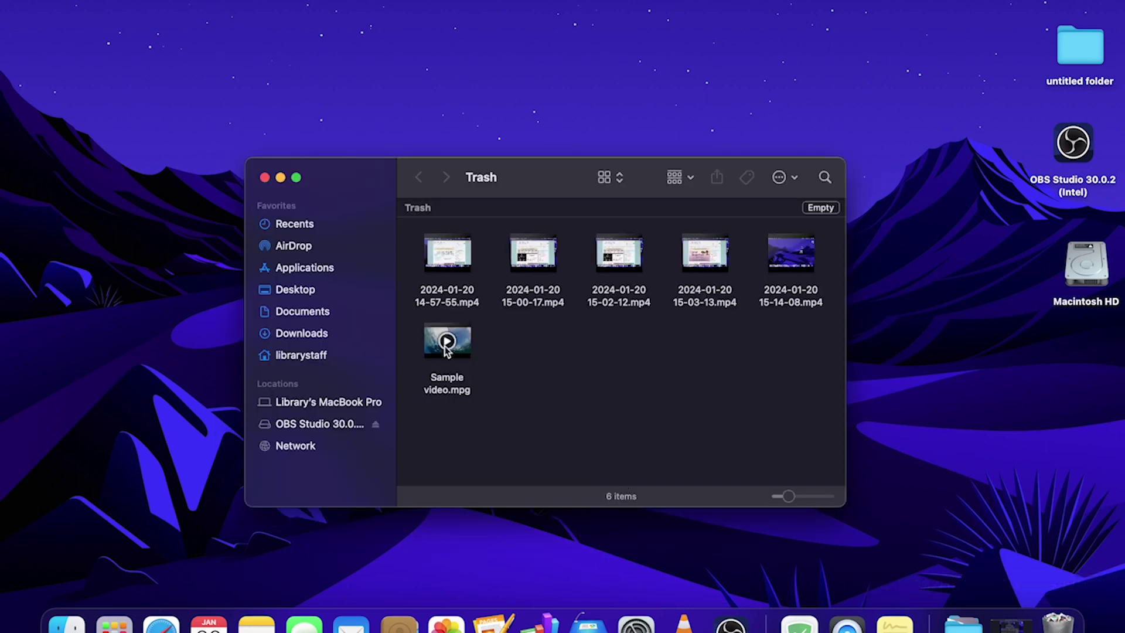
pyautogui.moveTo(474, 423); pyautogui.dragTo(825, 199)
pyautogui.rightClick(795, 272)
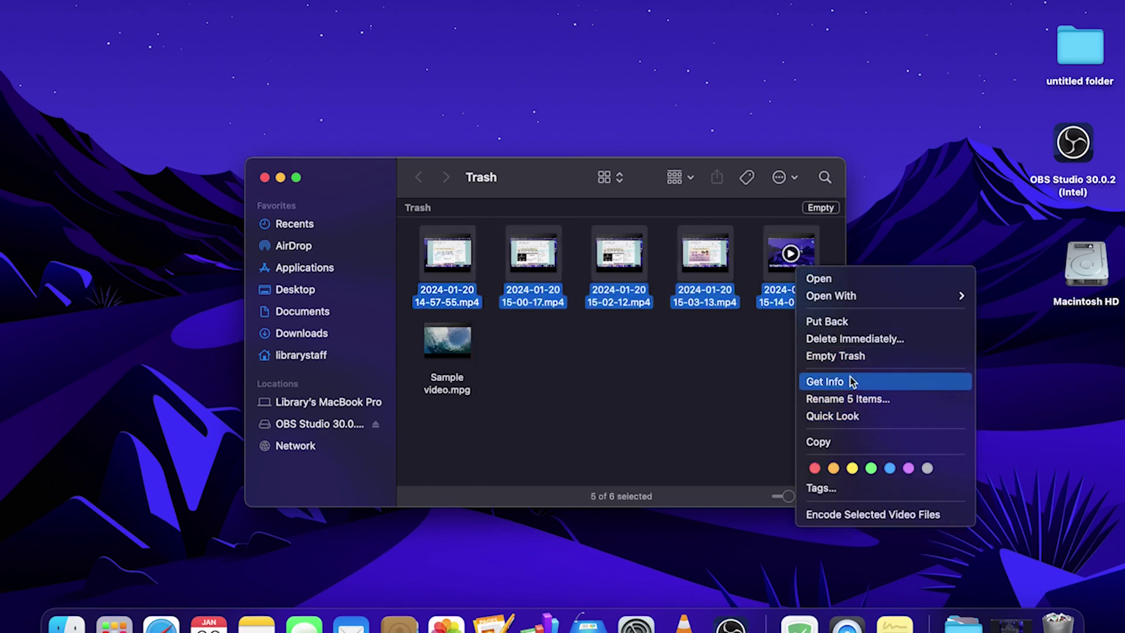
pyautogui.click(655, 412)
# Drag Sample video.mpg from the Trash back onto the desktop and close the Trash window
pyautogui.click(509, 393)
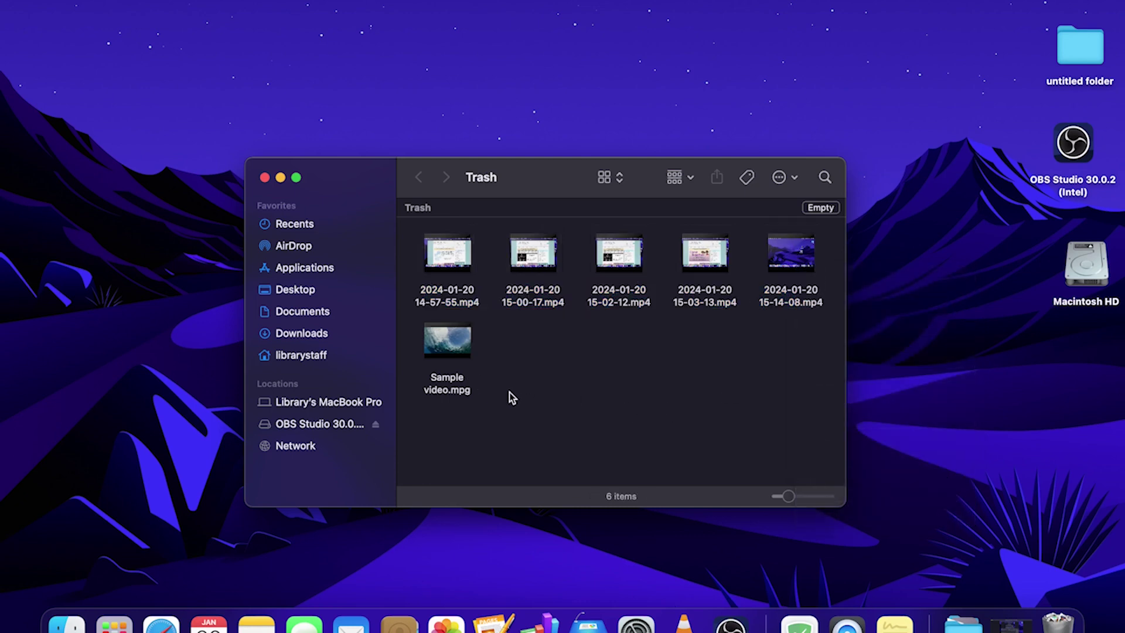
pyautogui.moveTo(448, 343); pyautogui.dragTo(963, 70)
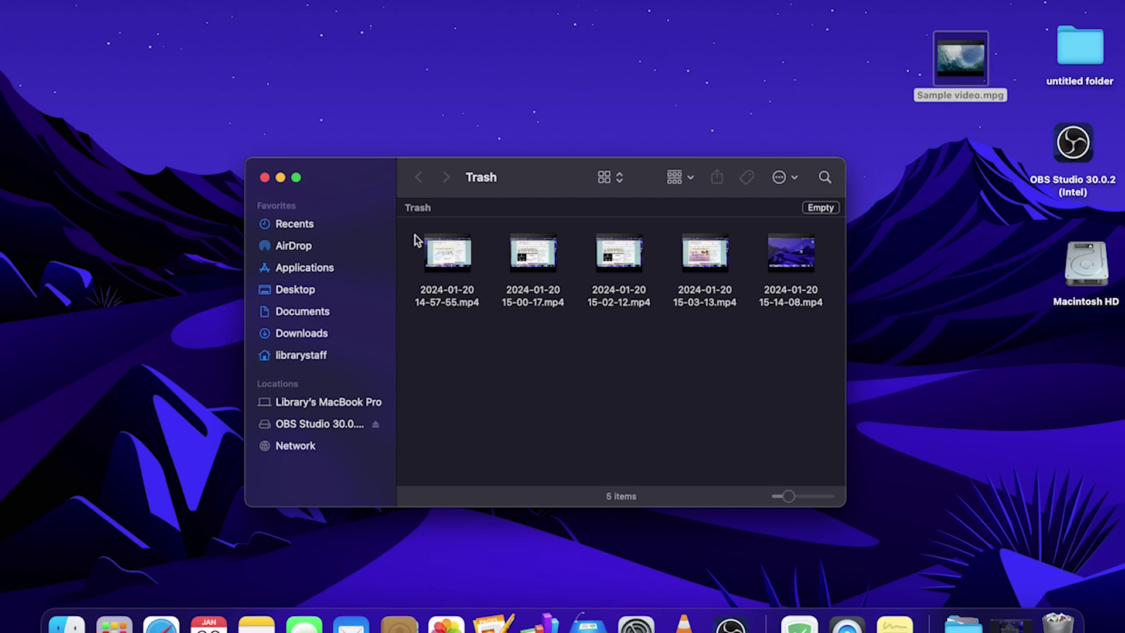
pyautogui.click(264, 177)
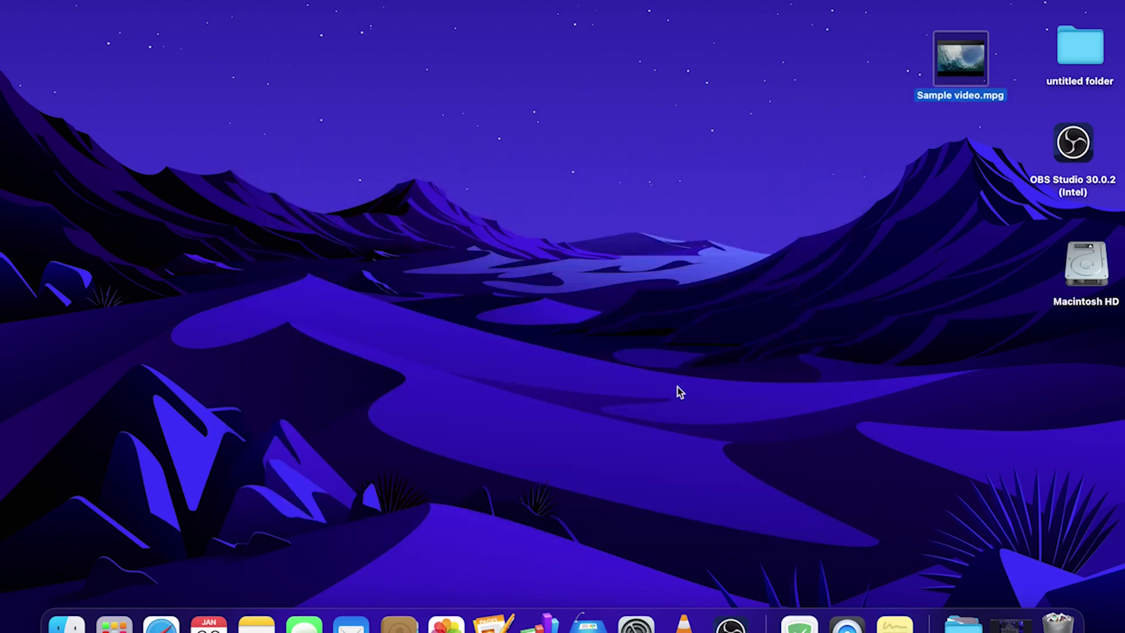
# Empty the Trash from its Dock menu and confirm the permanent erase
pyautogui.rightClick(1065, 626)
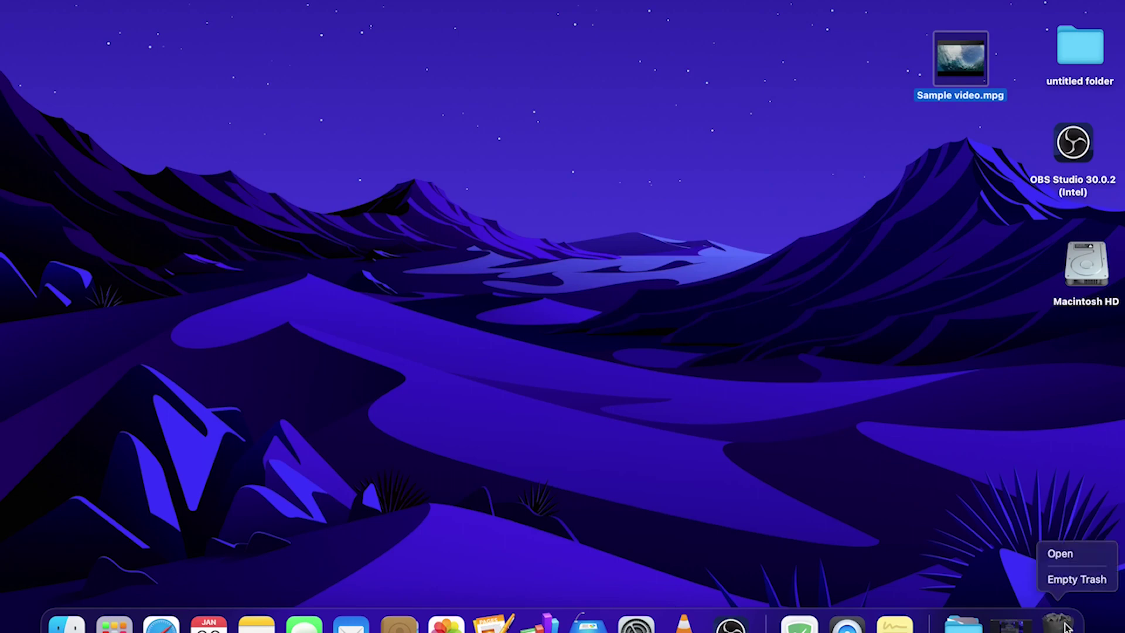
pyautogui.click(1077, 580)
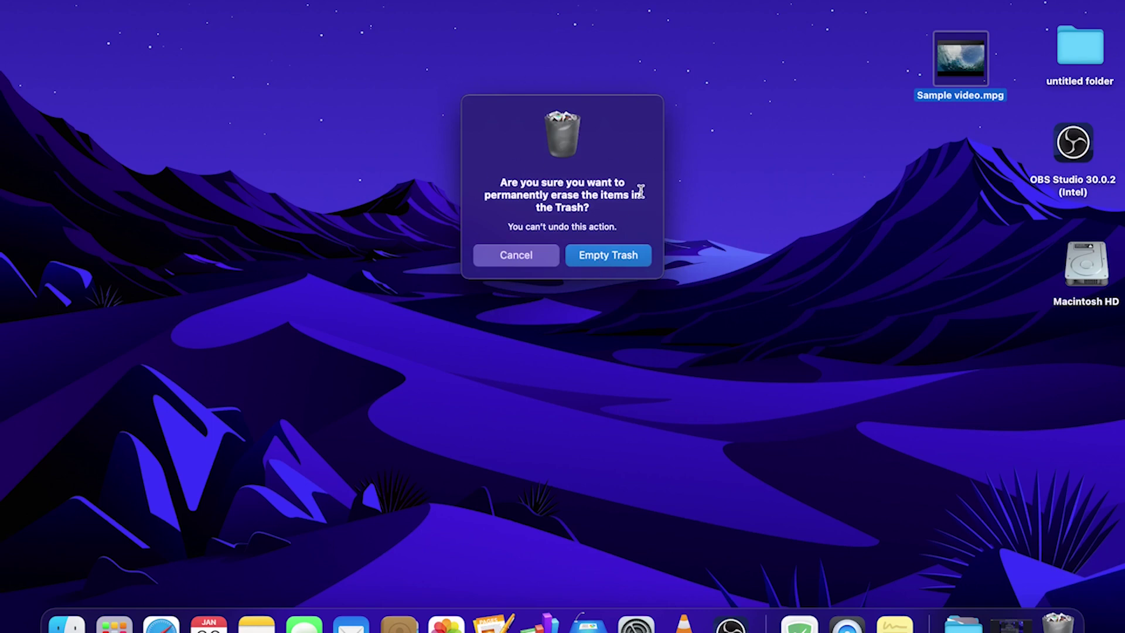
pyautogui.click(610, 256)
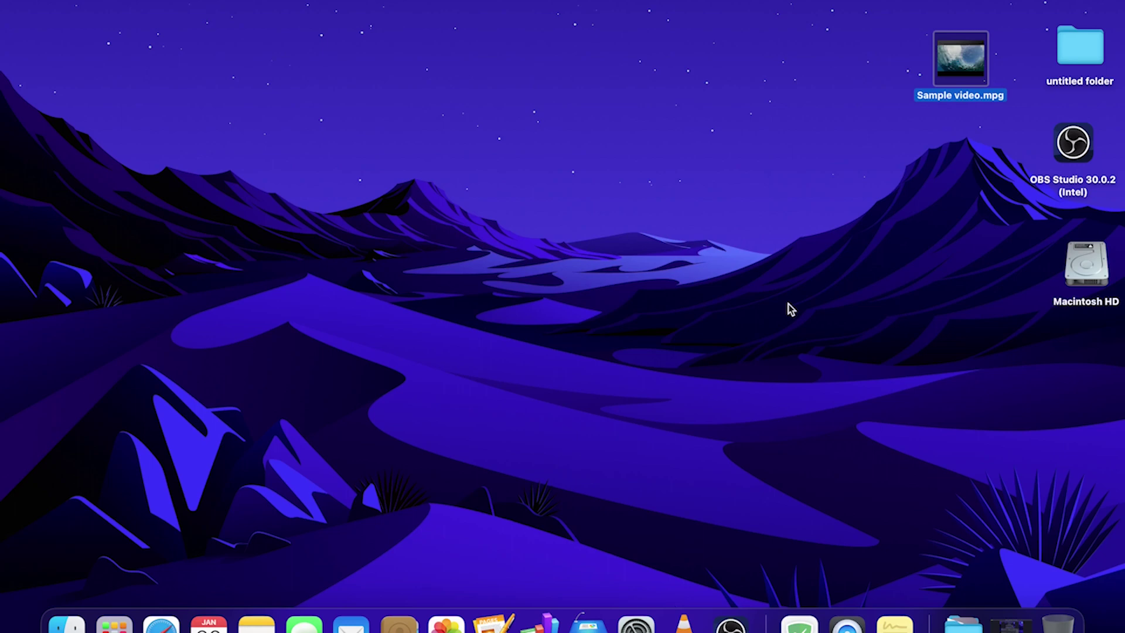
# Browse the ESD-USB drive's contents, close its window, and eject the drive onto the Trash
pyautogui.press('m')
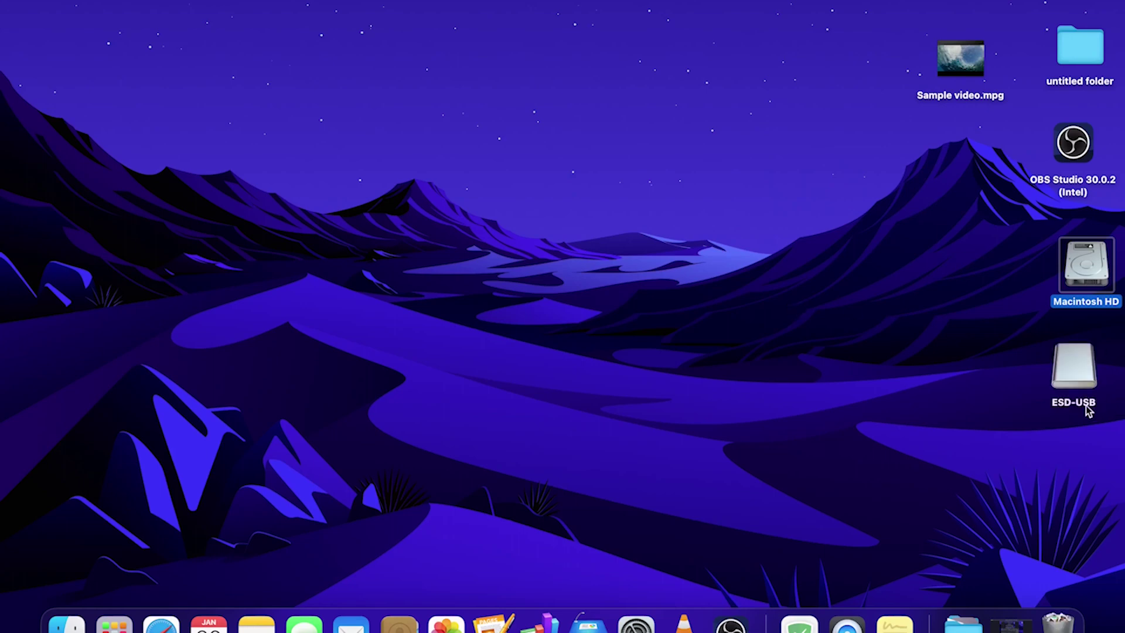
pyautogui.click(1073, 378)
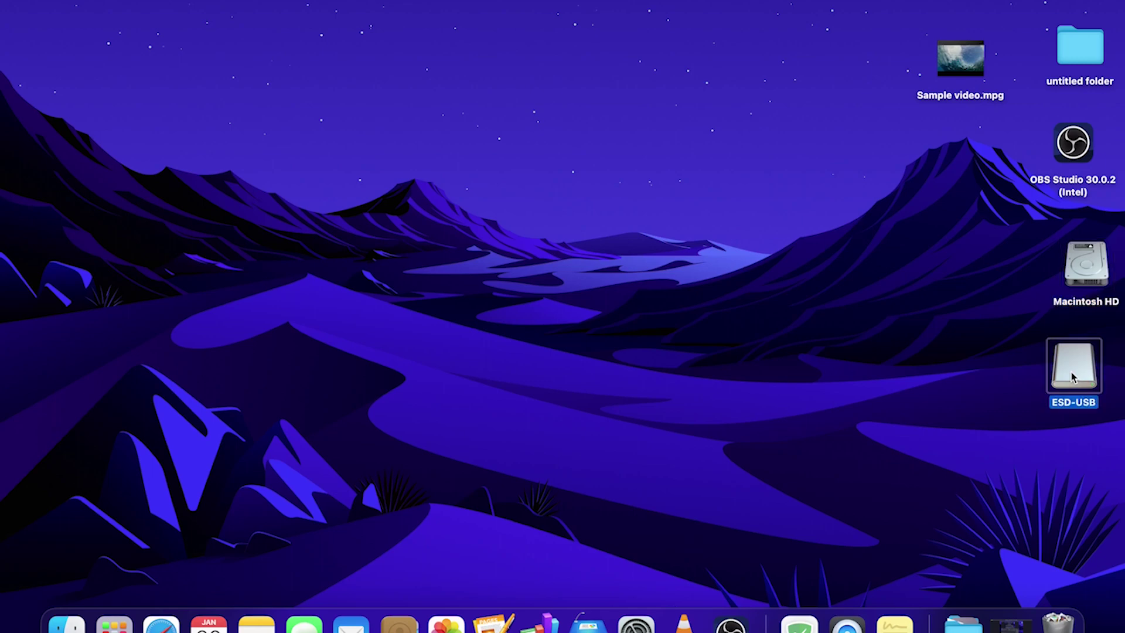
pyautogui.doubleClick(1074, 377)
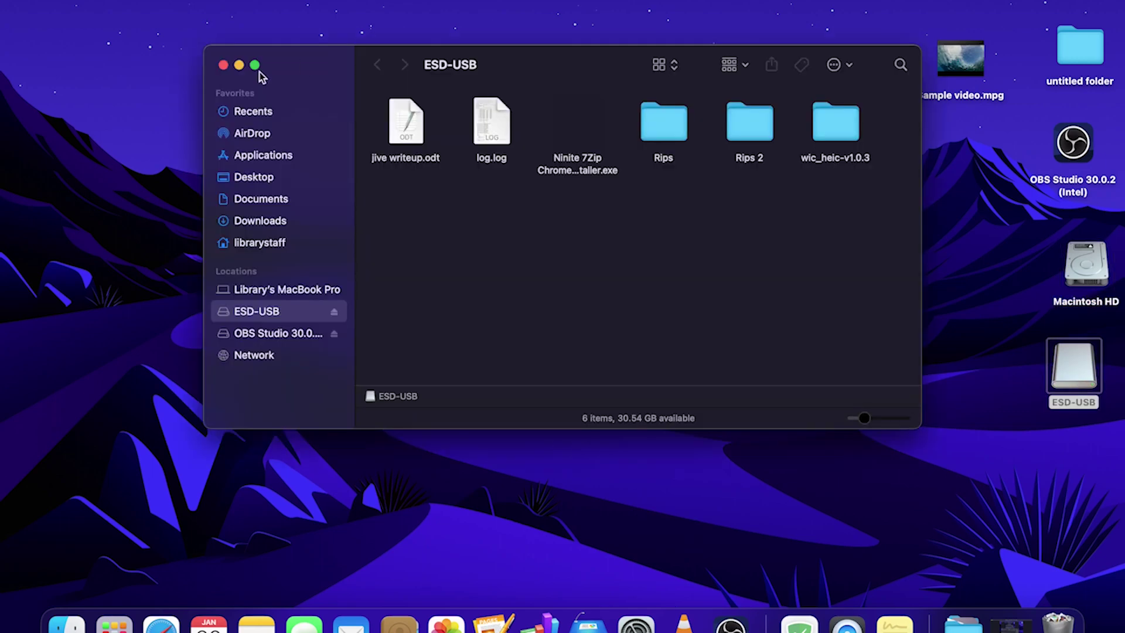
pyautogui.click(223, 65)
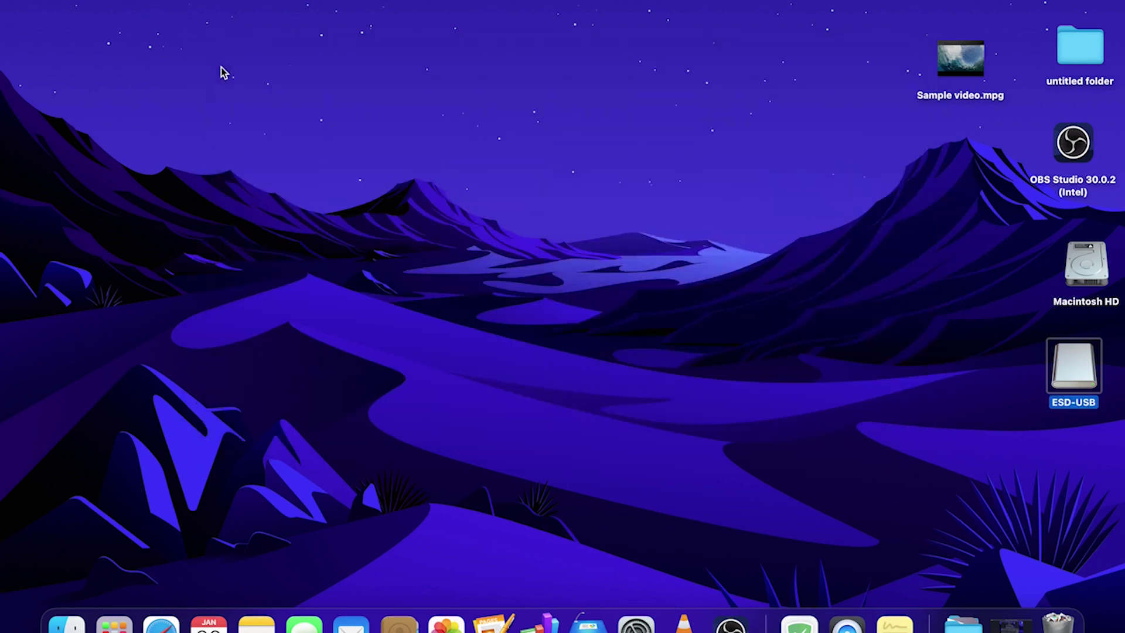
pyautogui.moveTo(1082, 377); pyautogui.dragTo(1059, 625)
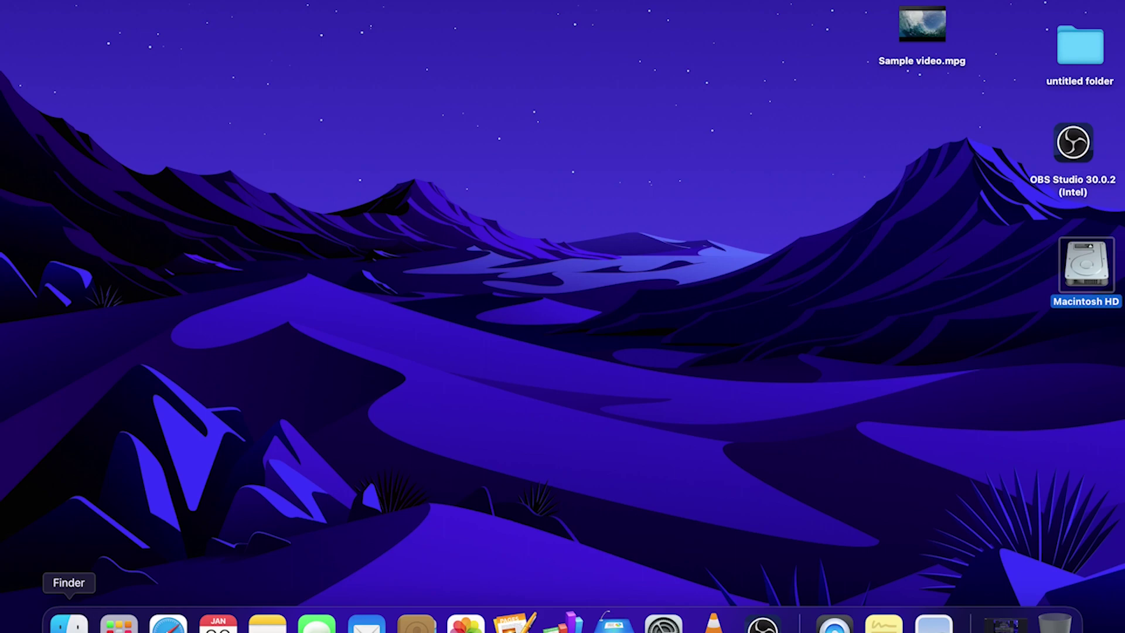
# Open a new Finder window and navigate to the Movies folder in the home folder
pyautogui.press('super+n')
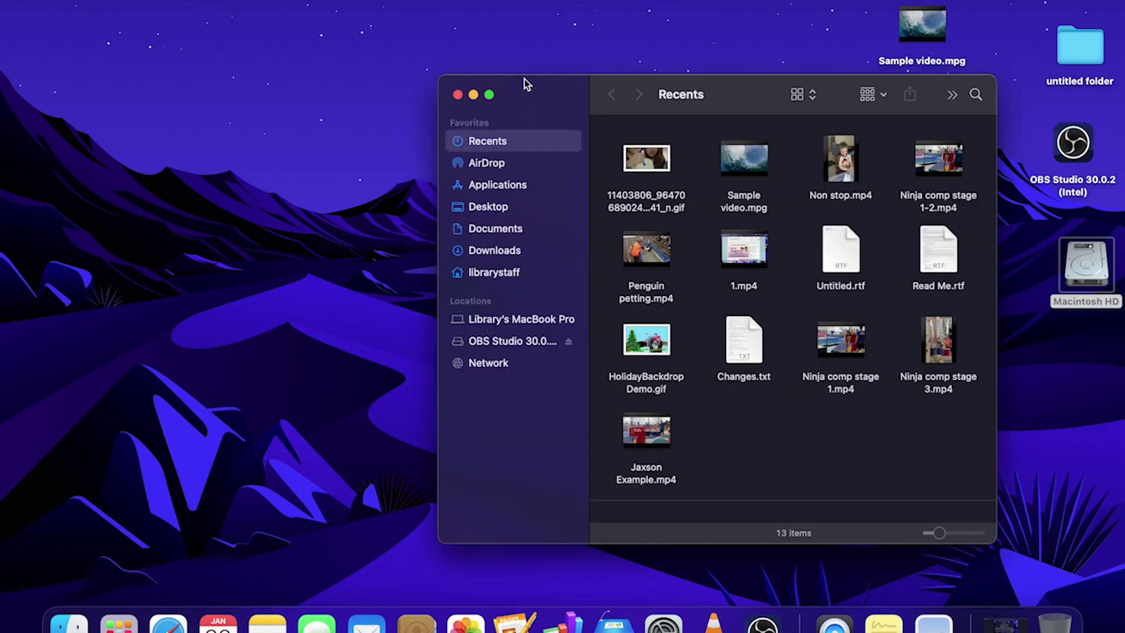
pyautogui.moveTo(525, 79); pyautogui.dragTo(398, 75)
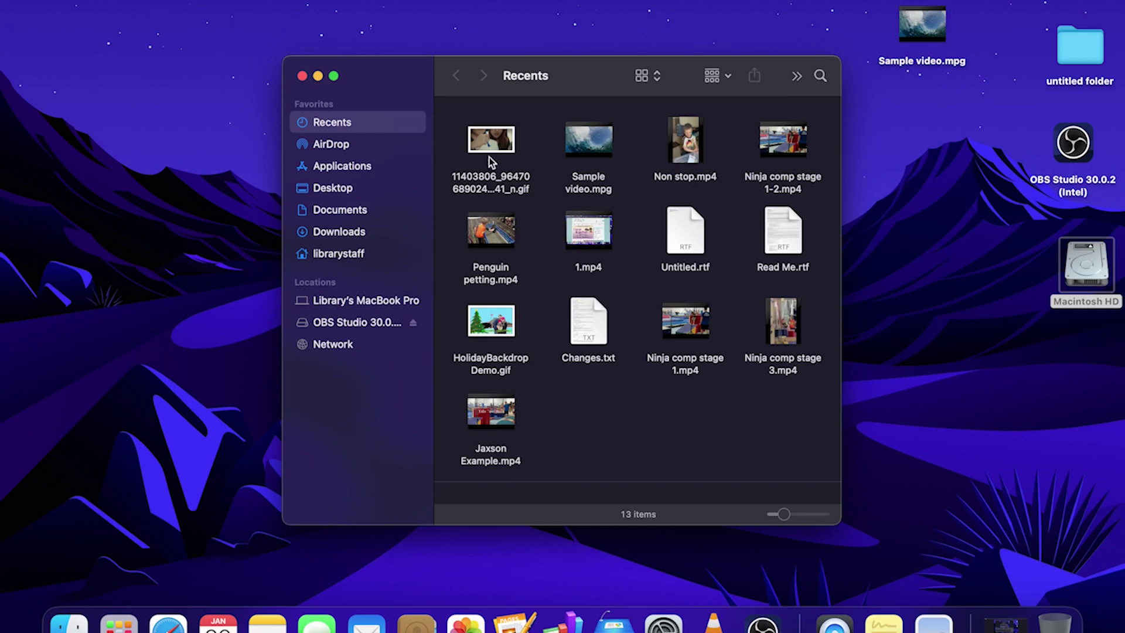
pyautogui.click(337, 255)
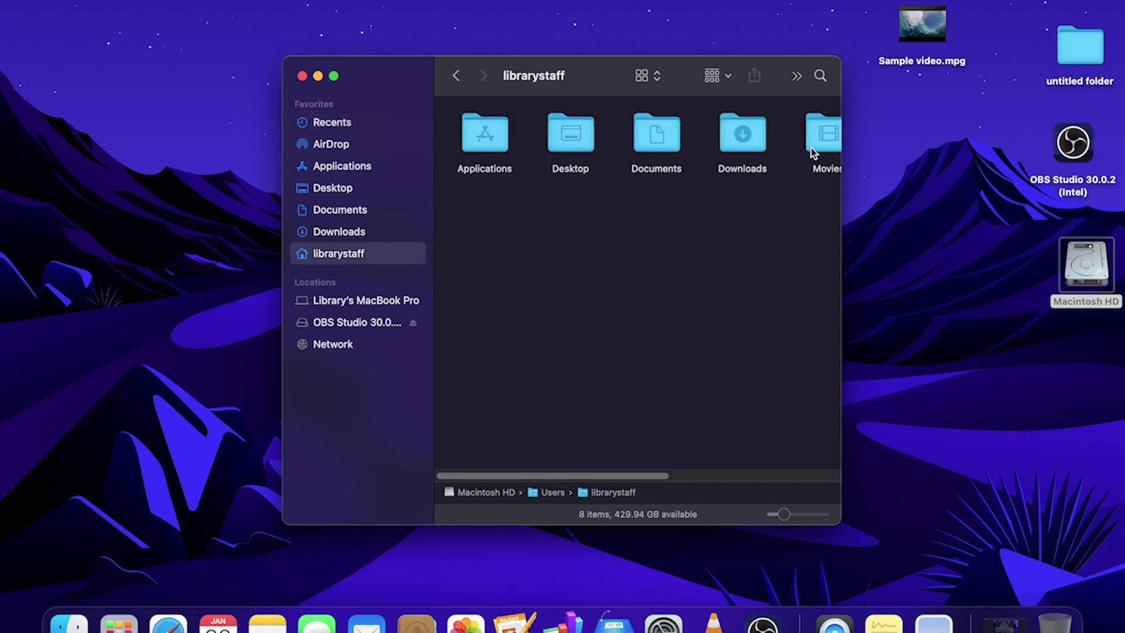
pyautogui.doubleClick(814, 151)
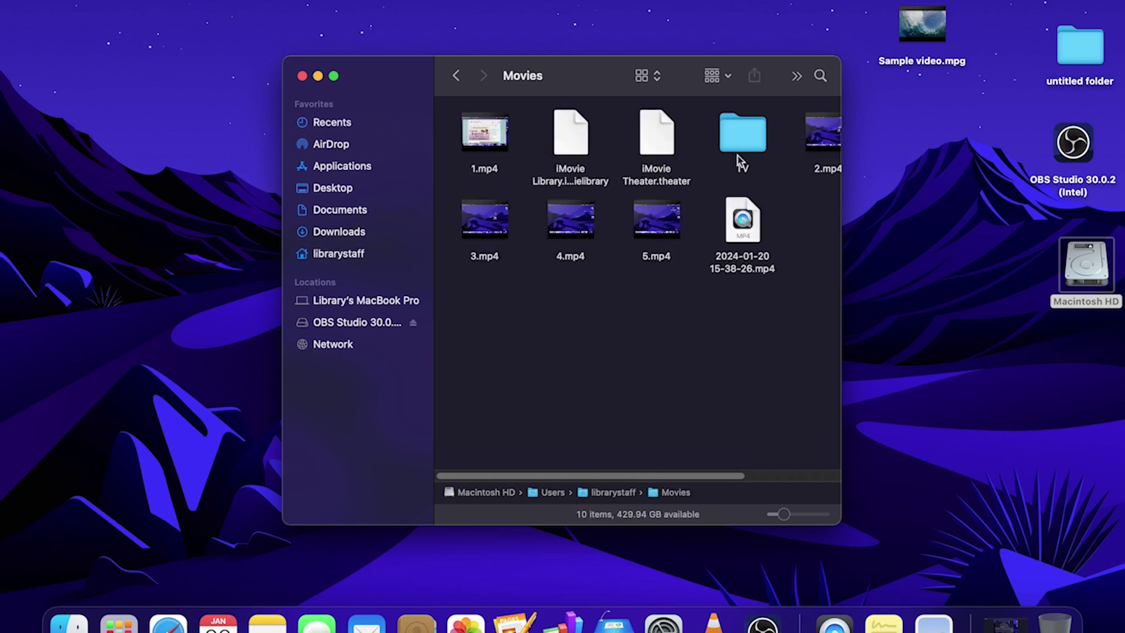
# Widen and reposition the Movies window, then select 5.mp4 and 1.mp4
pyautogui.moveTo(842, 241); pyautogui.dragTo(1091, 226)
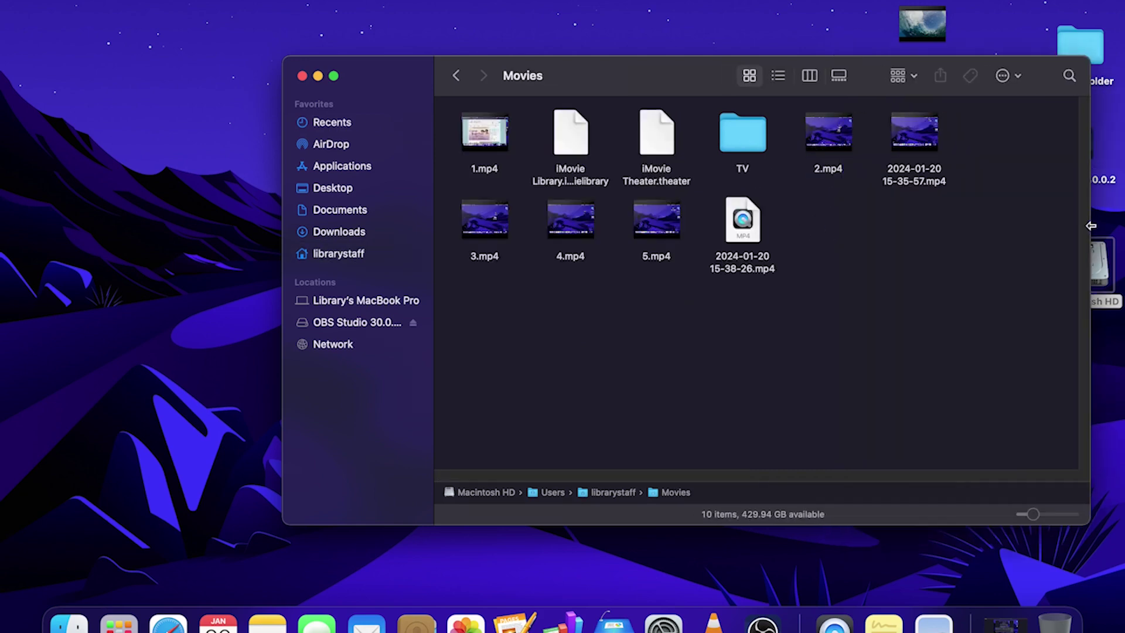
pyautogui.moveTo(680, 83); pyautogui.dragTo(530, 75)
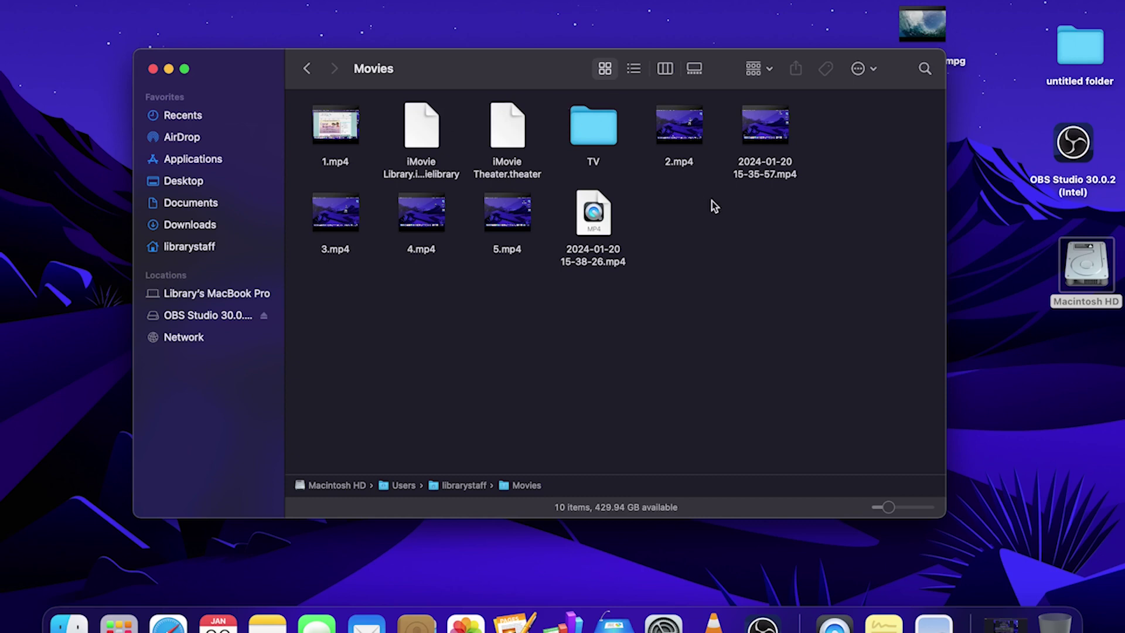
pyautogui.click(513, 221)
pyautogui.click(348, 145)
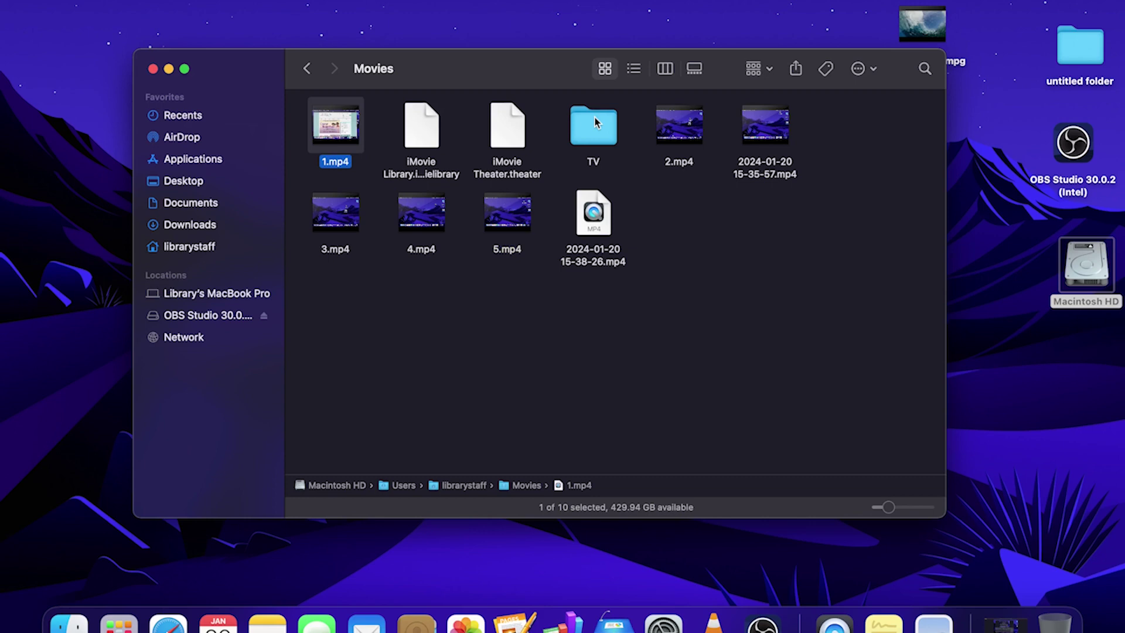
# View Movies in list, column and gallery layouts, visiting Downloads and previewing 2.mp4
pyautogui.click(635, 69)
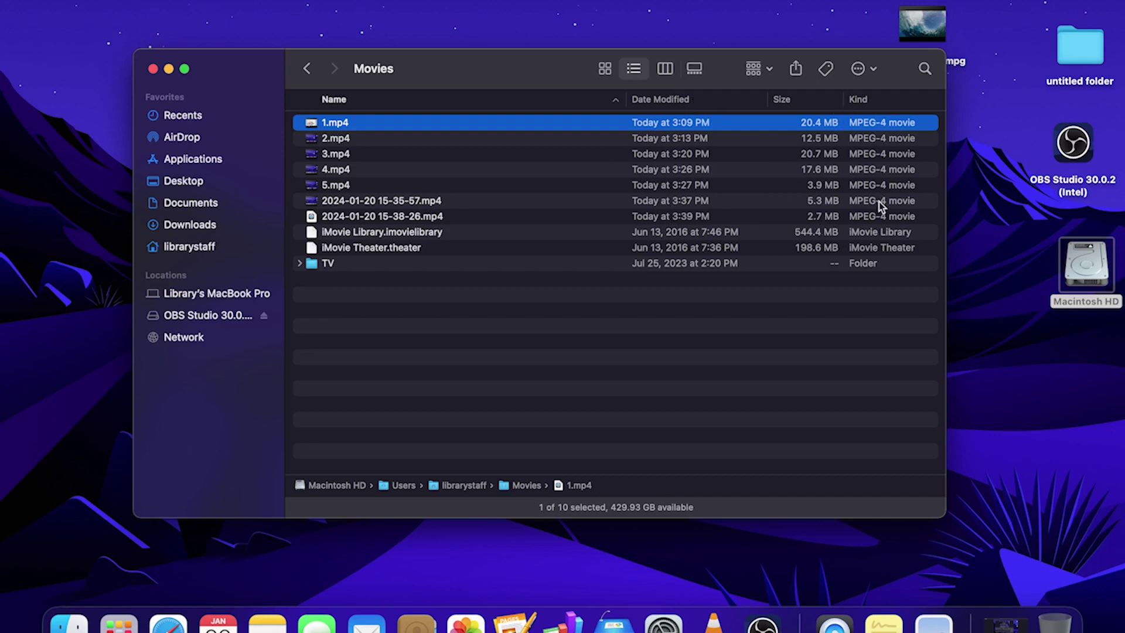
pyautogui.click(666, 68)
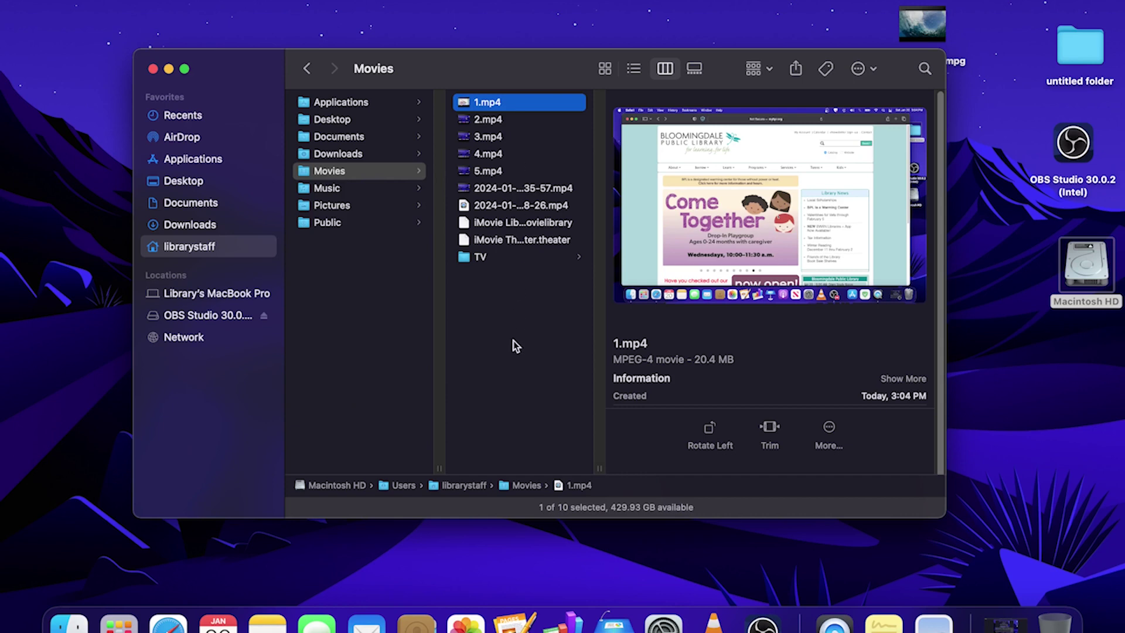
pyautogui.click(348, 156)
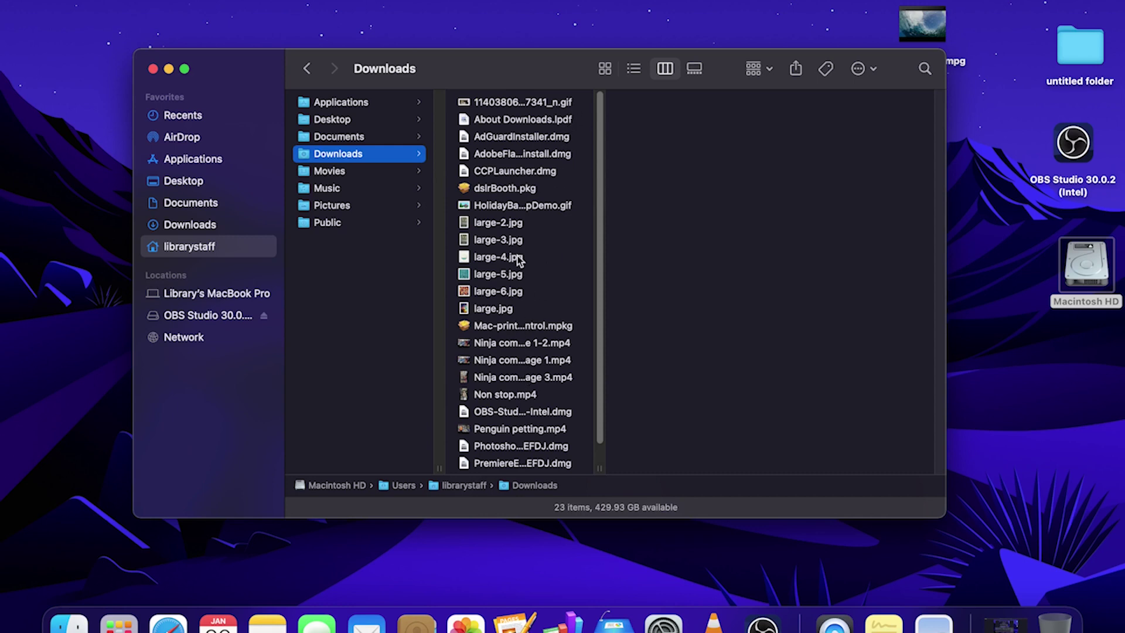
pyautogui.click(387, 175)
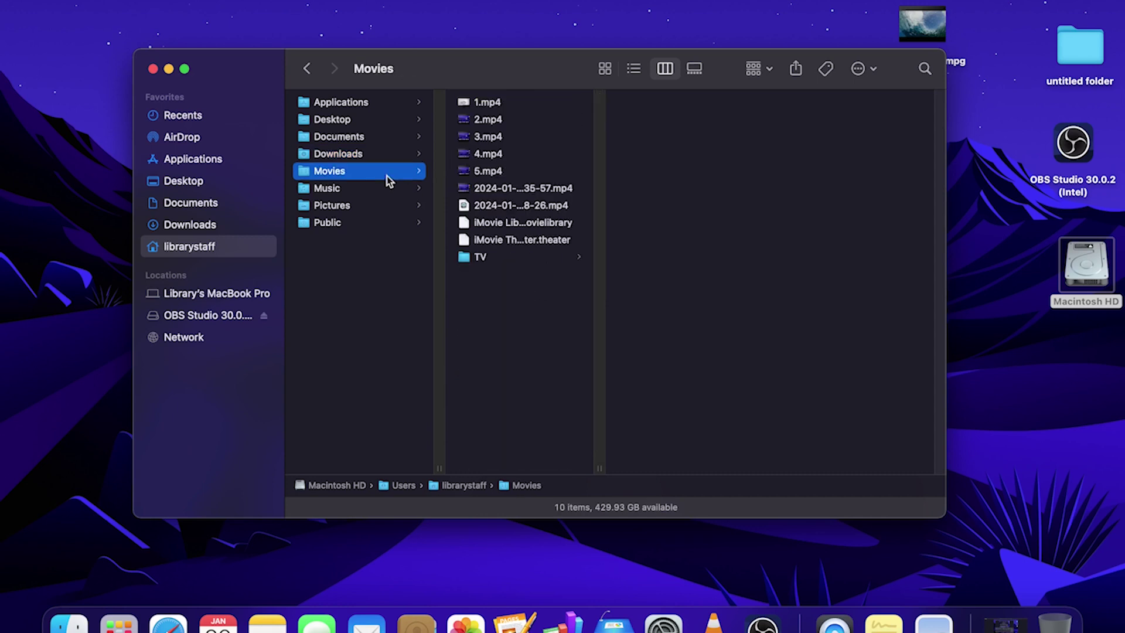
pyautogui.click(698, 74)
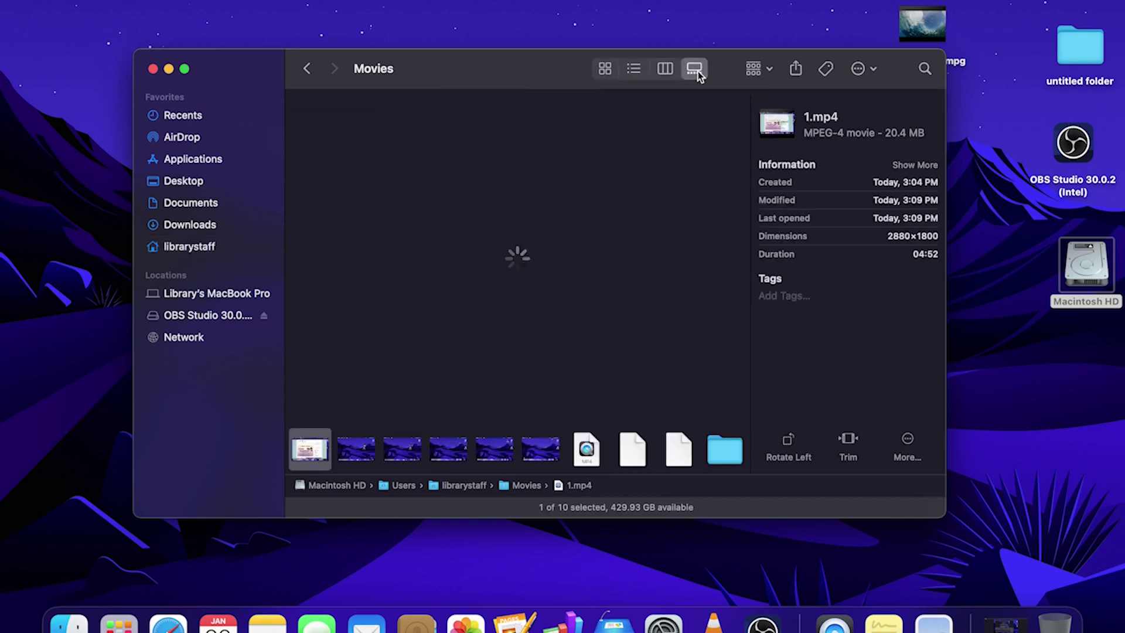
pyautogui.click(359, 456)
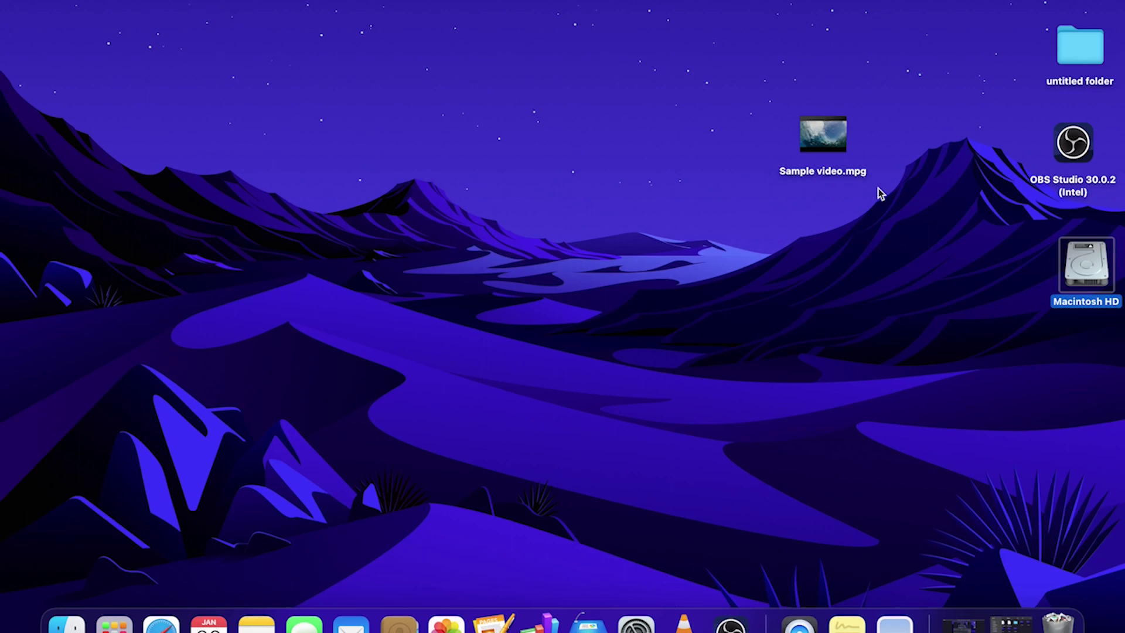
# Select Sample video.mpg, then drag the Sample video 2.mpg copy to the Trash
pyautogui.click(847, 142)
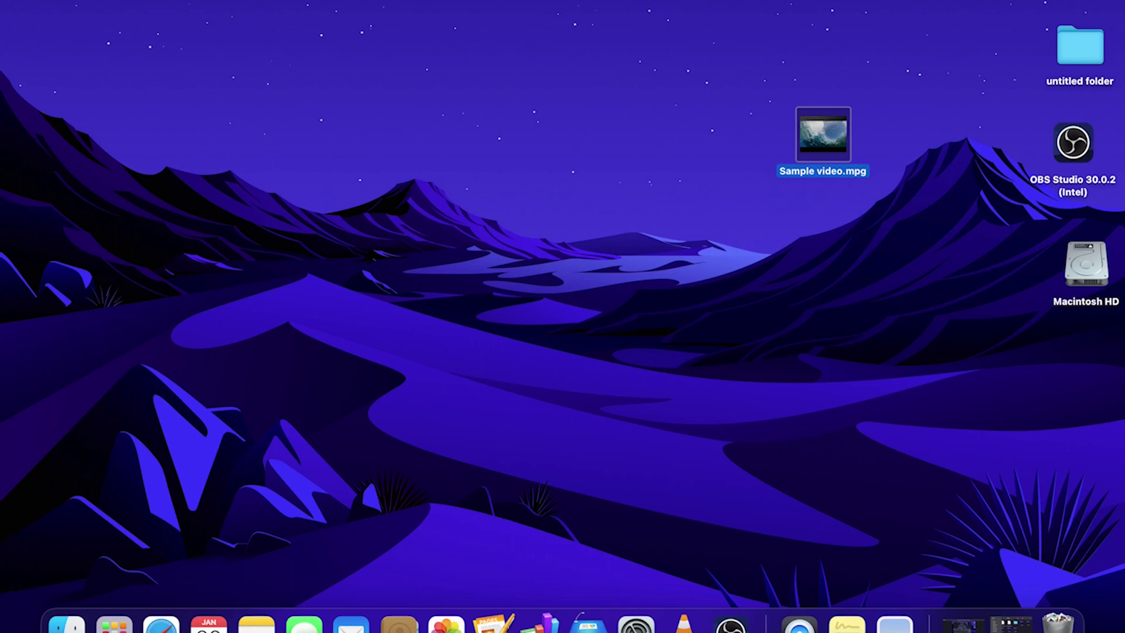
pyautogui.click(886, 268)
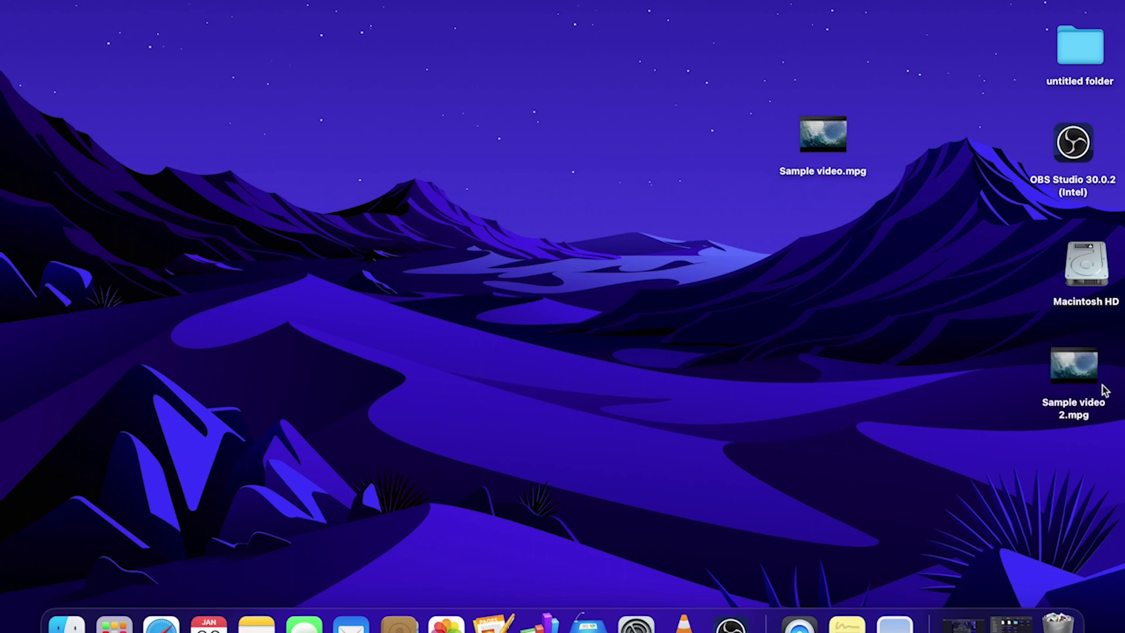
pyautogui.moveTo(1081, 375)
pyautogui.moveTo(1081, 375); pyautogui.dragTo(1065, 619)
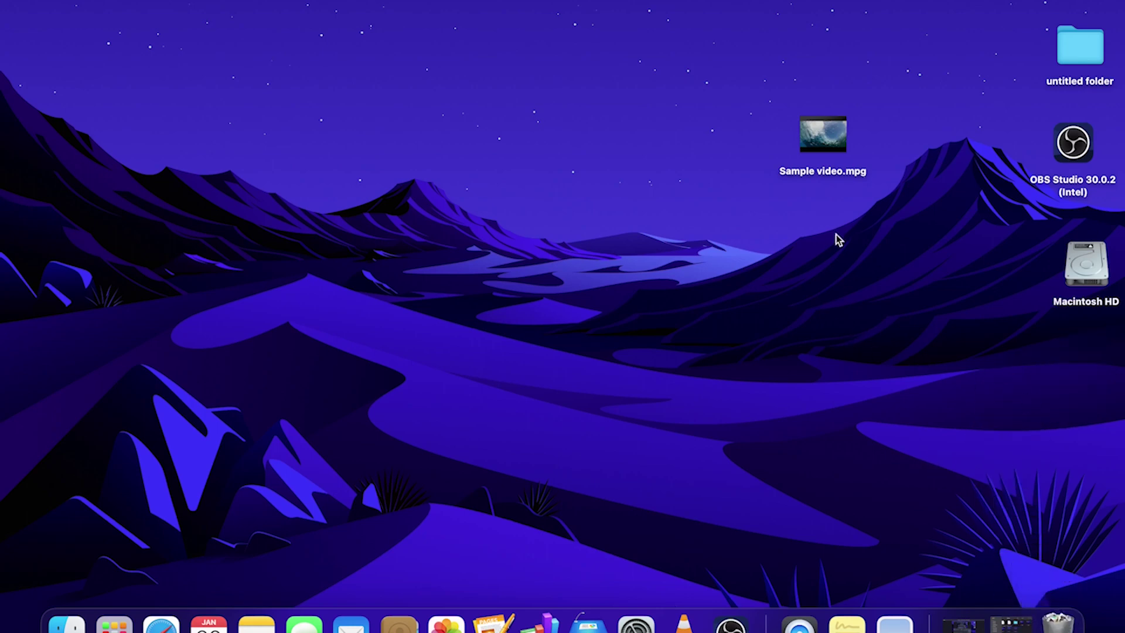
# Copy Sample video.mpg and paste it onto the desktop as Sample video 2.mpg
pyautogui.moveTo(823, 144)
pyautogui.rightClick(840, 133)
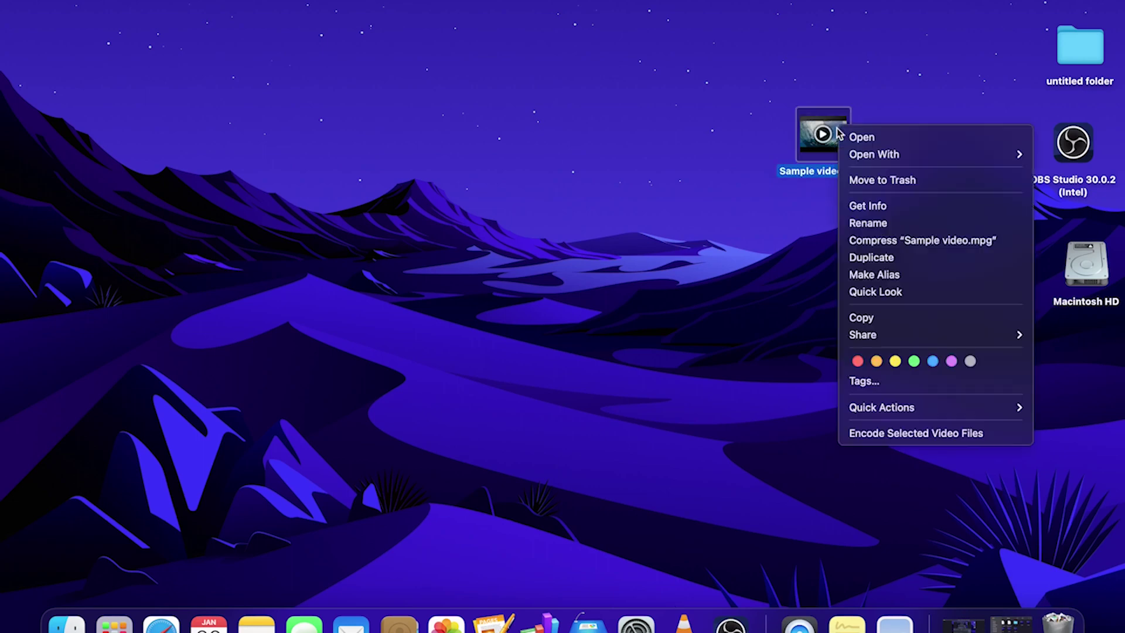
pyautogui.click(893, 323)
pyautogui.rightClick(746, 289)
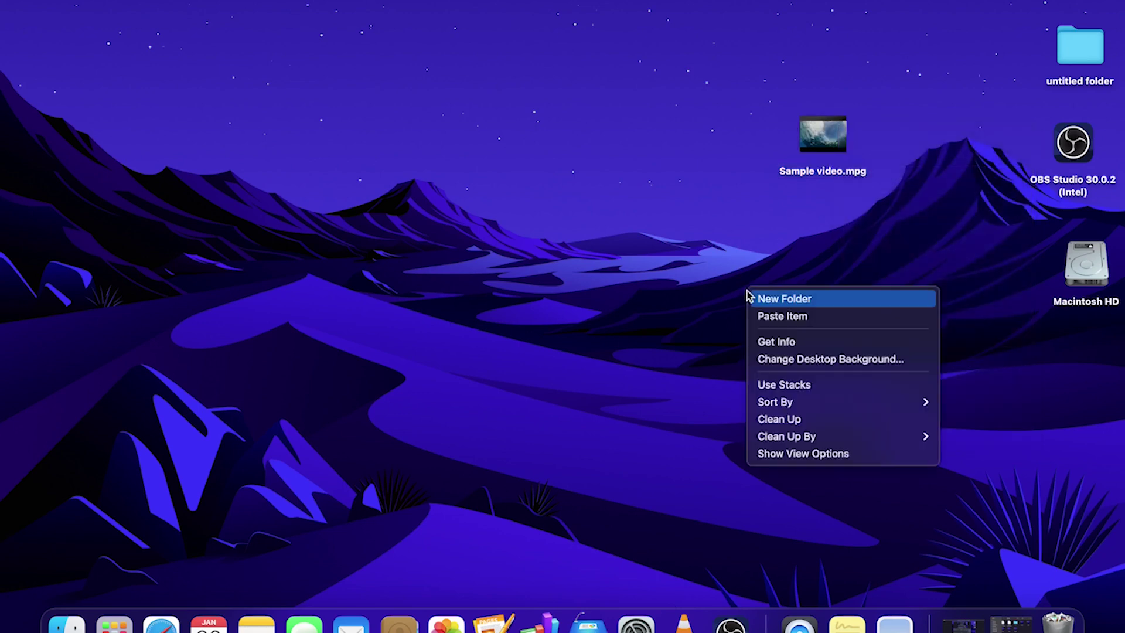
pyautogui.click(801, 318)
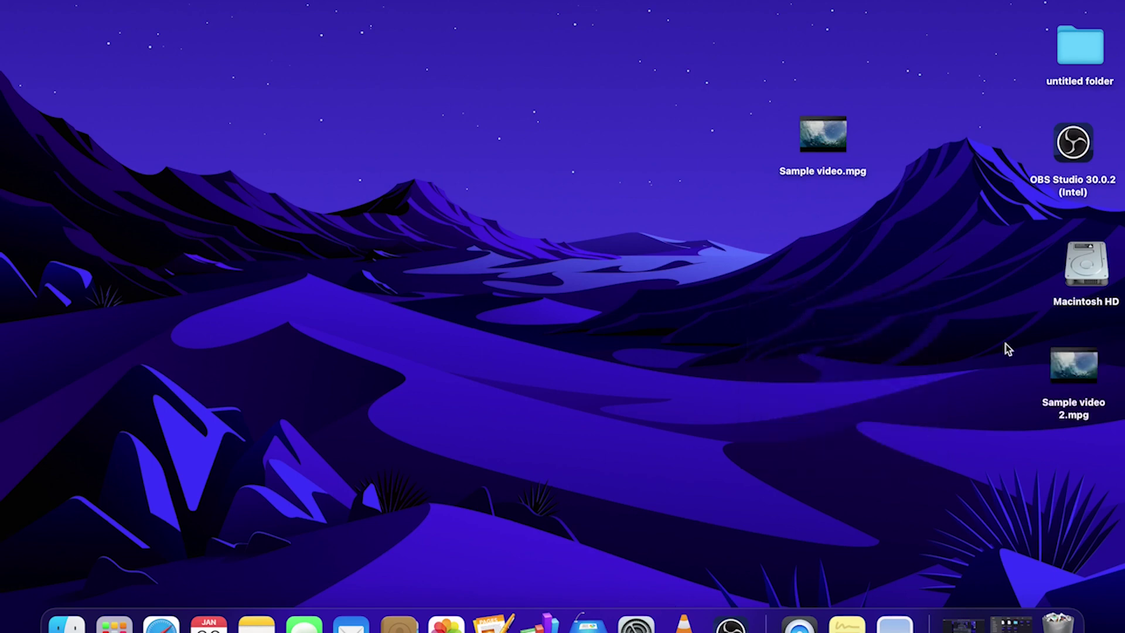
# Trash Sample video 2.mpg and duplicate the original as Sample video copy.mpg
pyautogui.moveTo(1088, 375); pyautogui.dragTo(1058, 622)
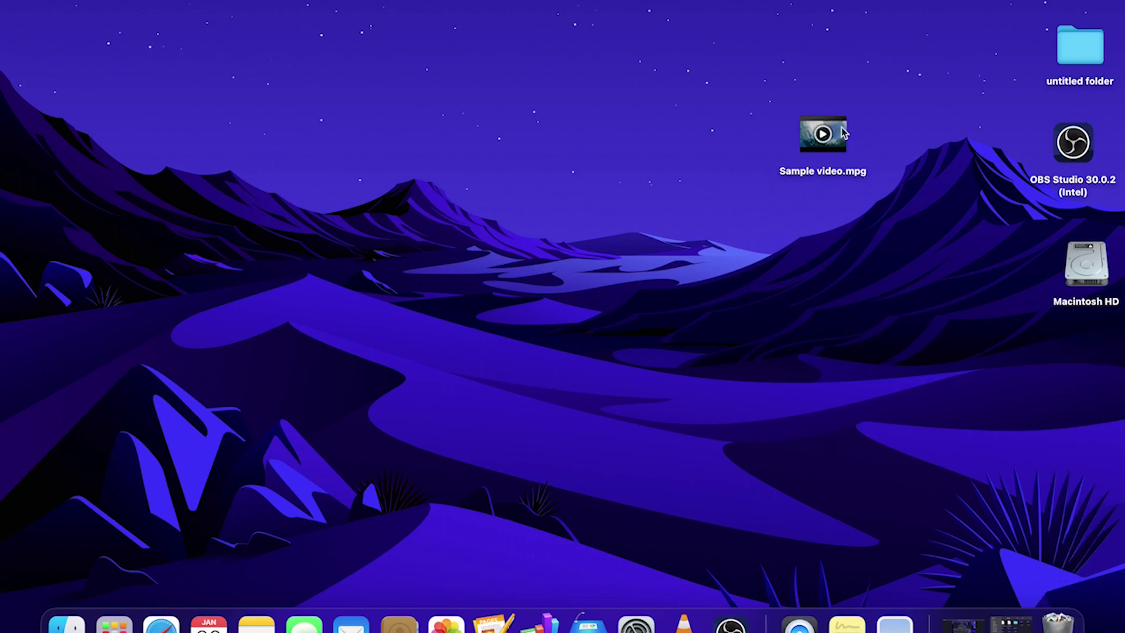
pyautogui.rightClick(842, 132)
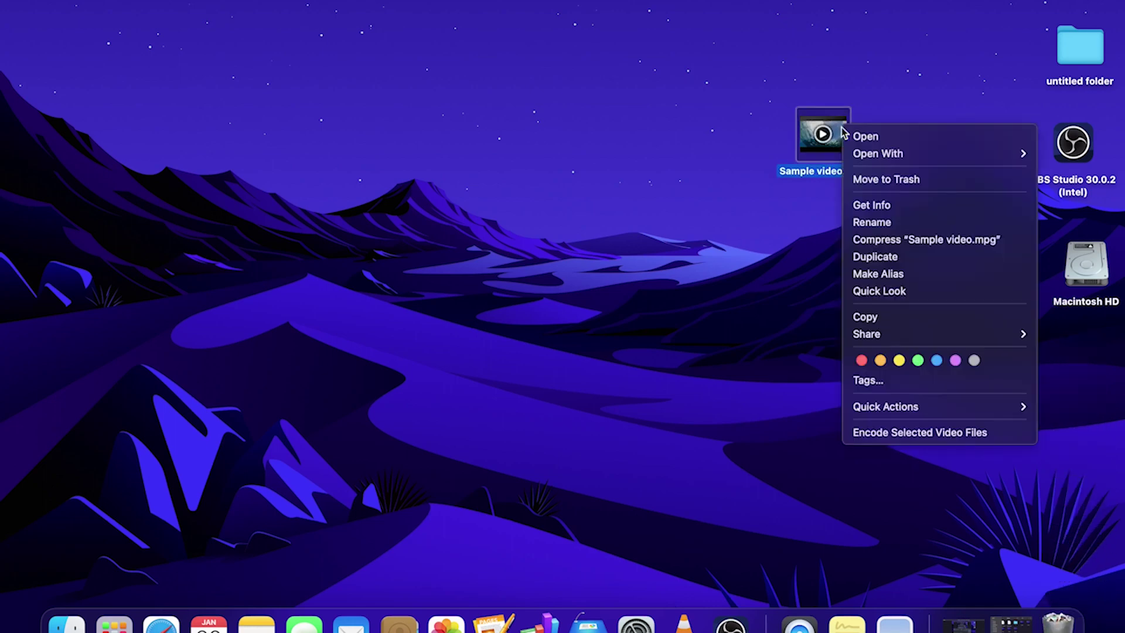
pyautogui.click(888, 258)
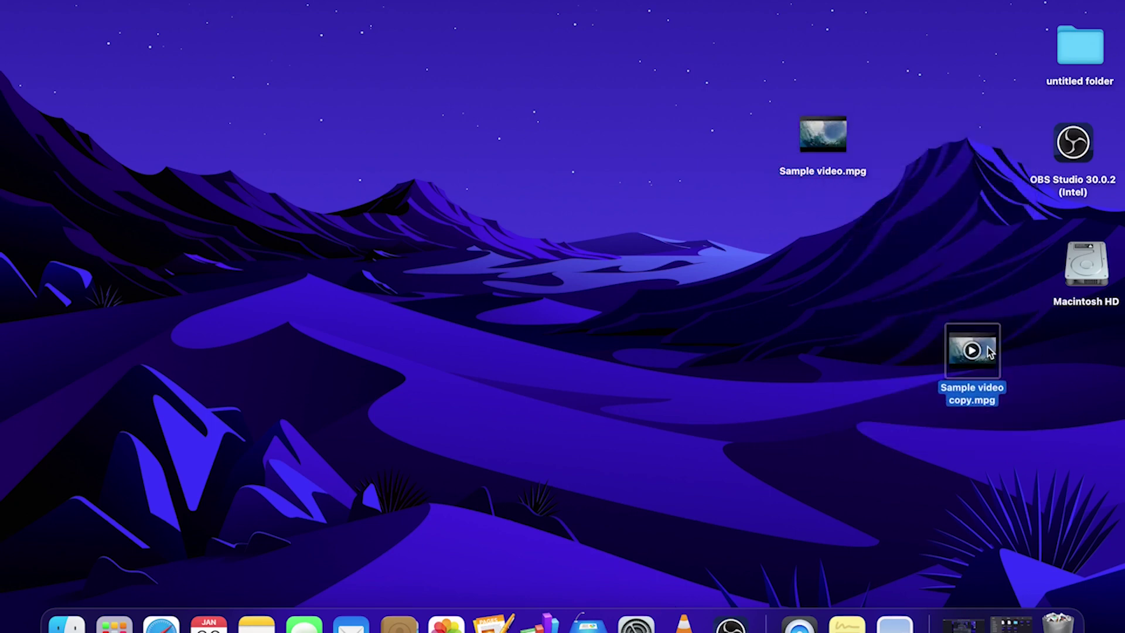
# Trash the duplicate with Cmd+Delete and search Spotlight for 'duck'
pyautogui.press('super+BackSpace')
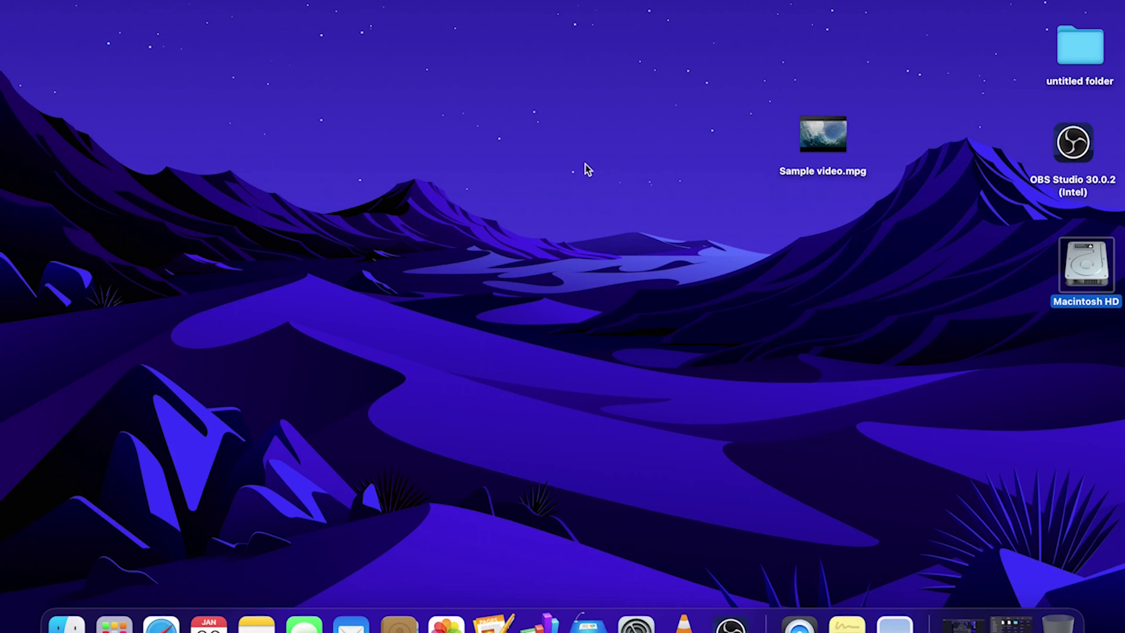
pyautogui.press('super+space')
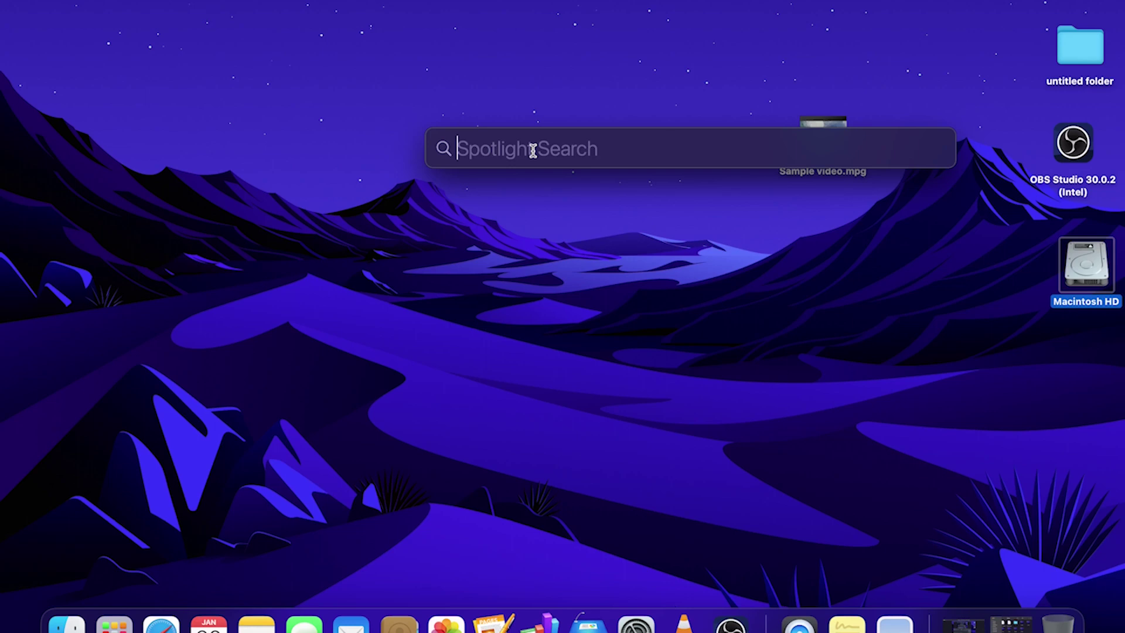
pyautogui.write('duc')
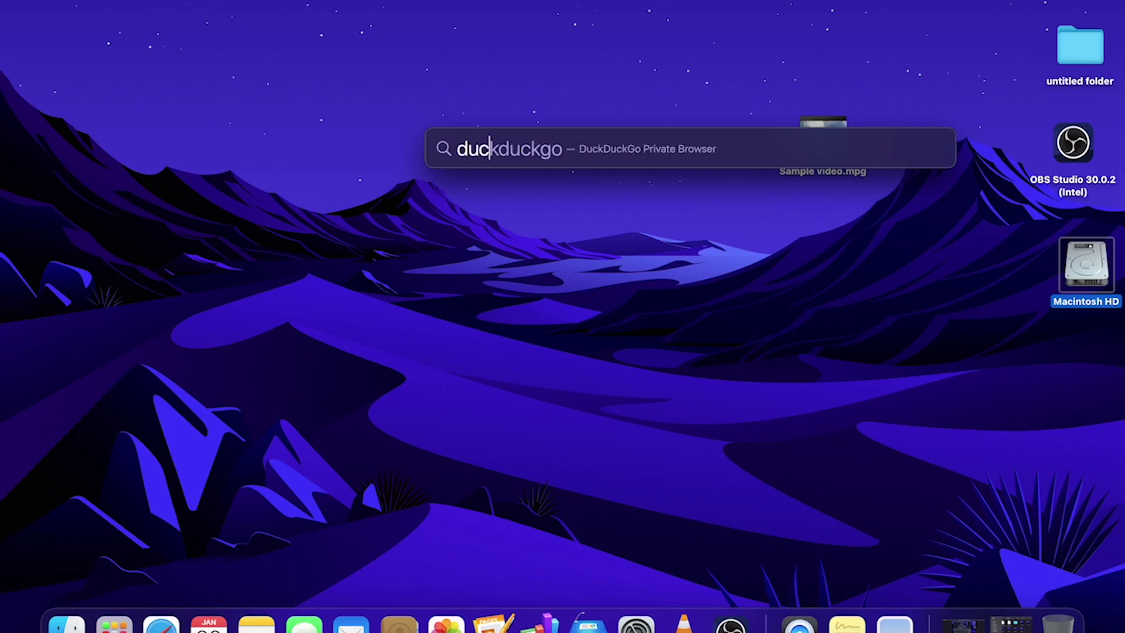
pyautogui.write('k')
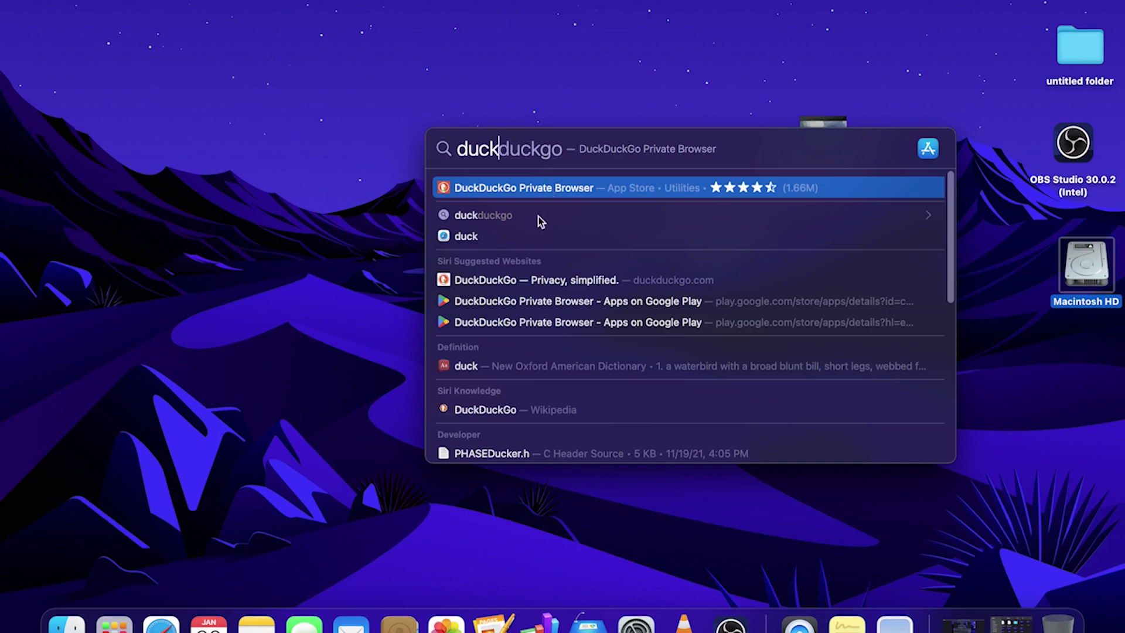
# Preview the duck definition, the DuckDuckGo Private Browser app and the duckduckgo.com website results
pyautogui.click(482, 373)
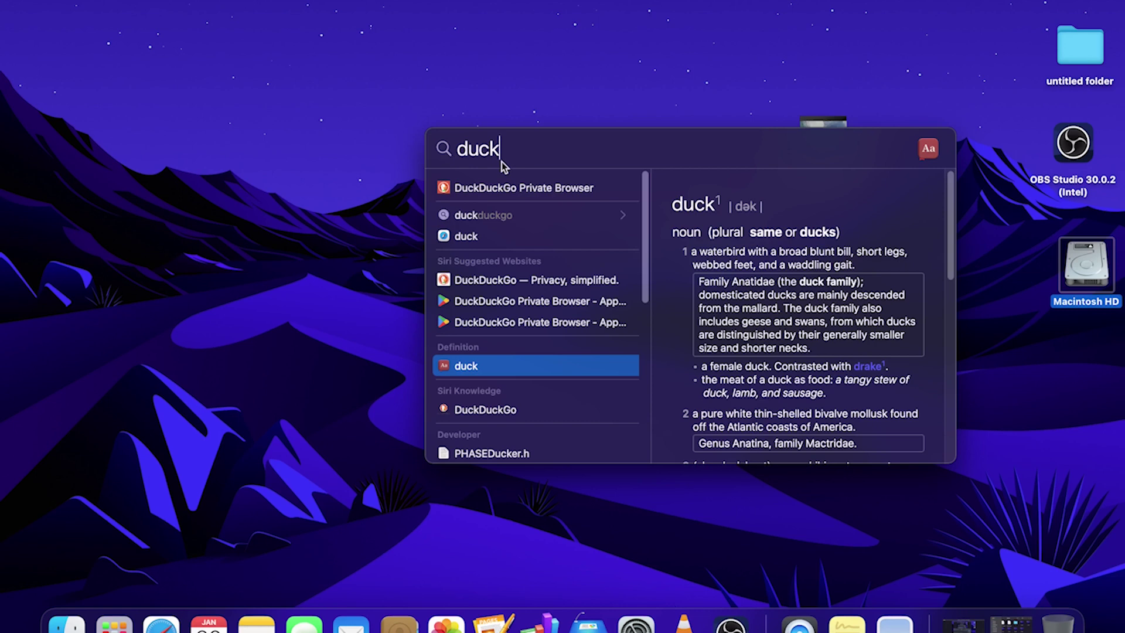
pyautogui.click(479, 192)
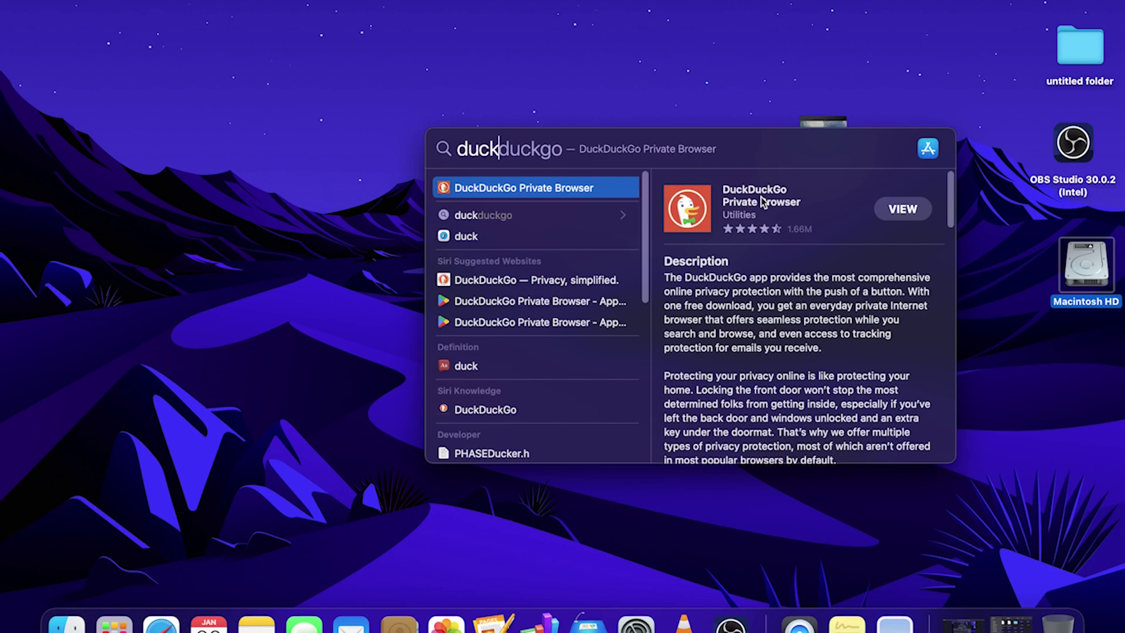
pyautogui.click(498, 280)
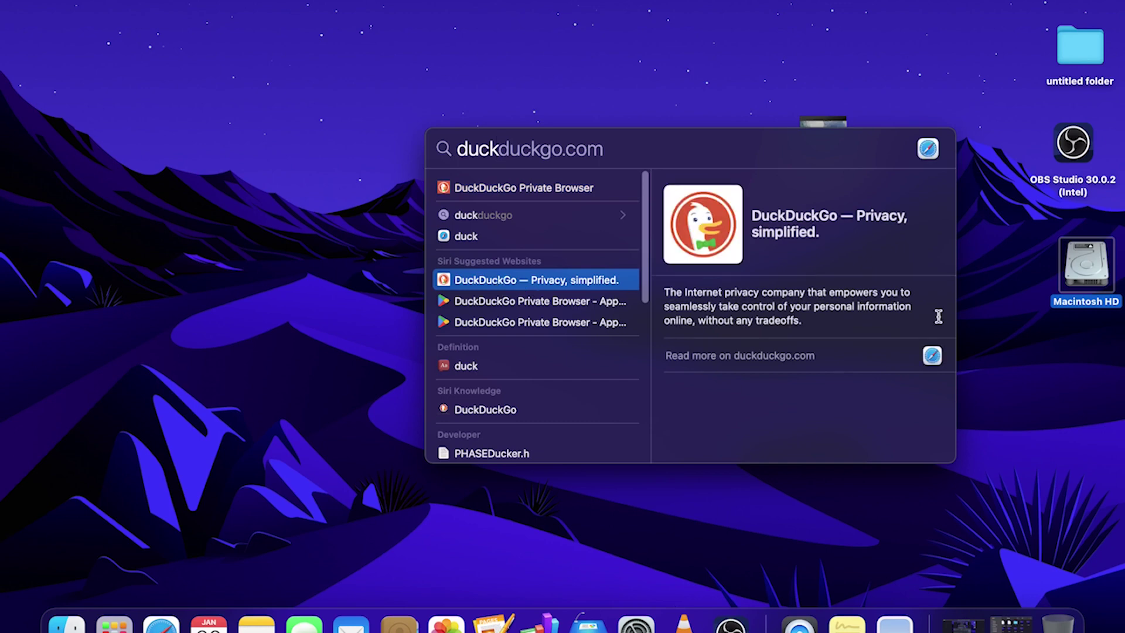
# Open the DuckDuckGo website, minimize its window, and clear a new 'duck' Spotlight query
pyautogui.click(556, 284)
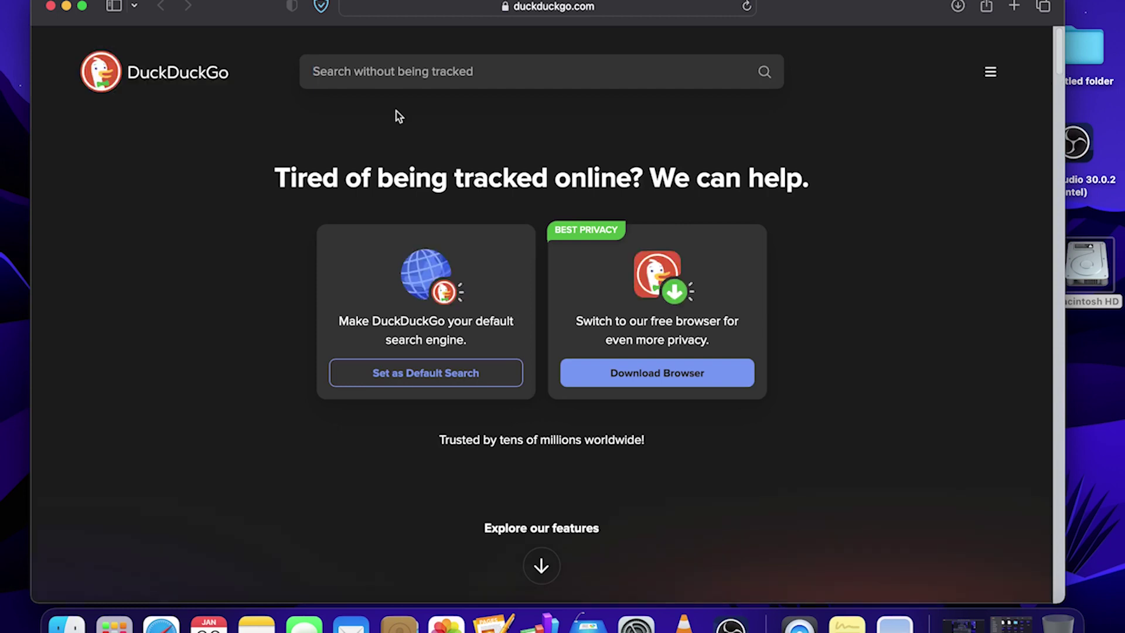
pyautogui.click(67, 5)
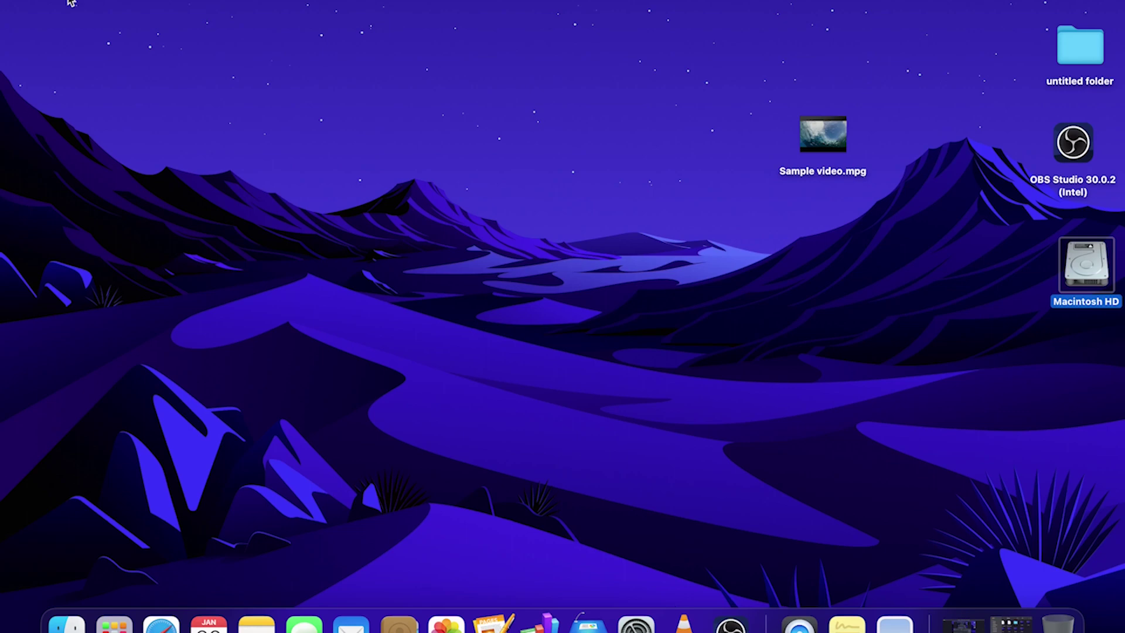
pyautogui.press('super+space')
pyautogui.write('duck')
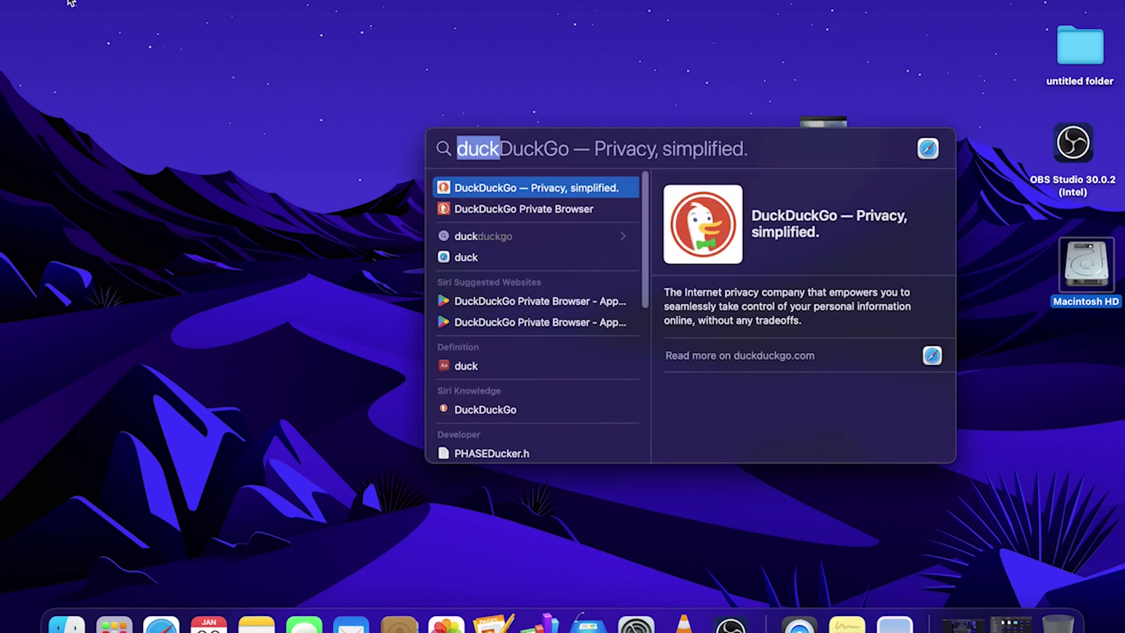
pyautogui.press('BackSpace')
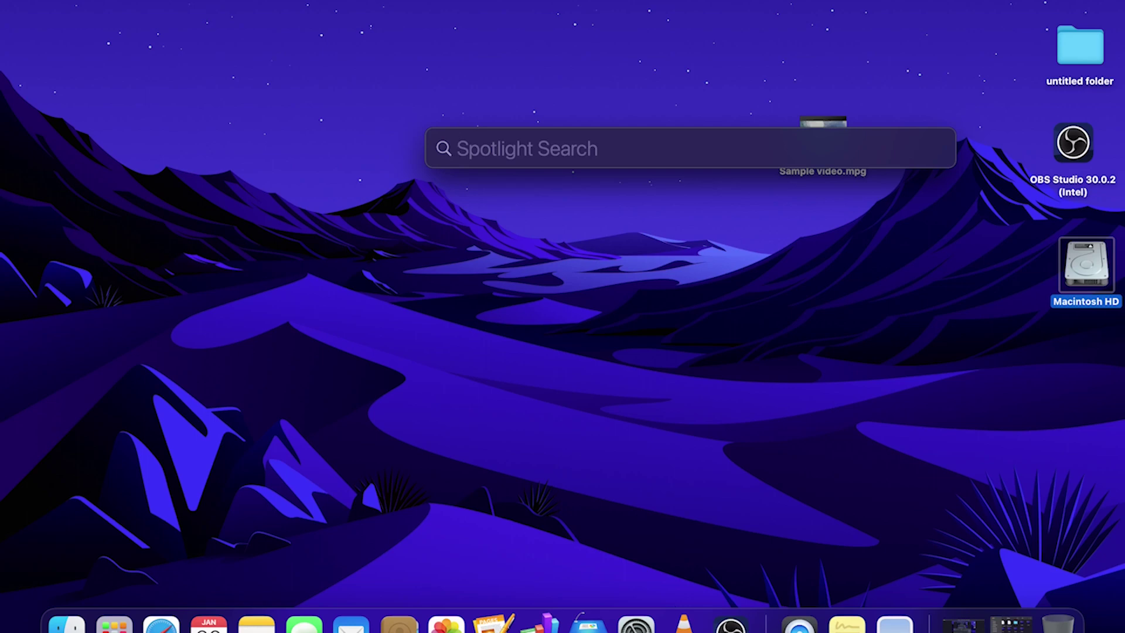
# Search Spotlight for 'sample video', play Sample video.mpg's preview, then erase the query
pyautogui.write('sam')
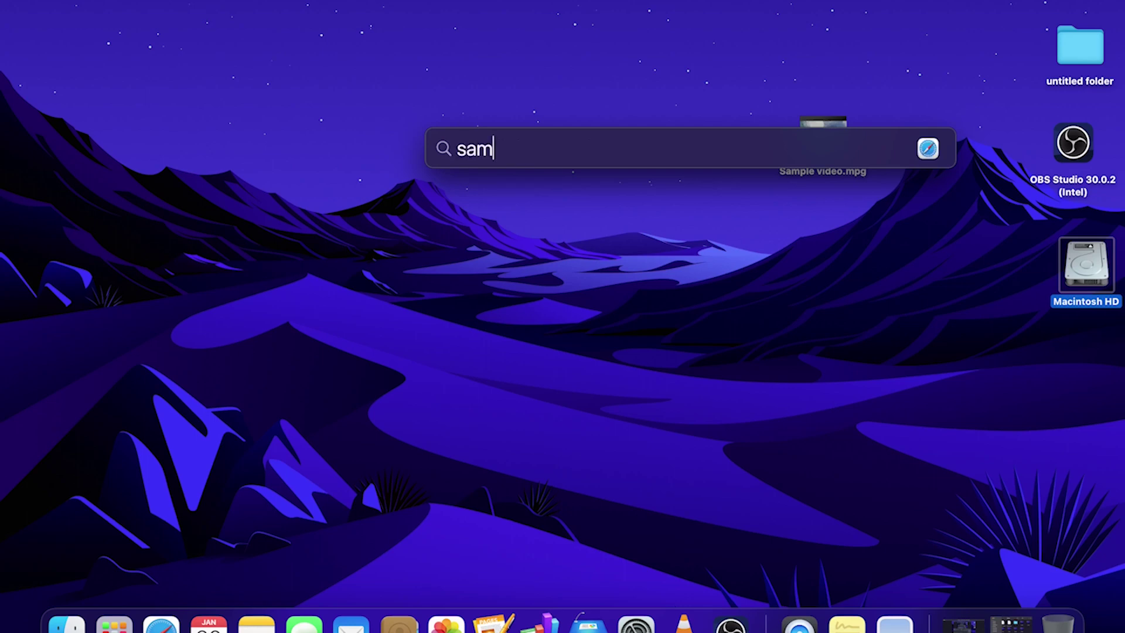
pyautogui.write('ple vidoe')
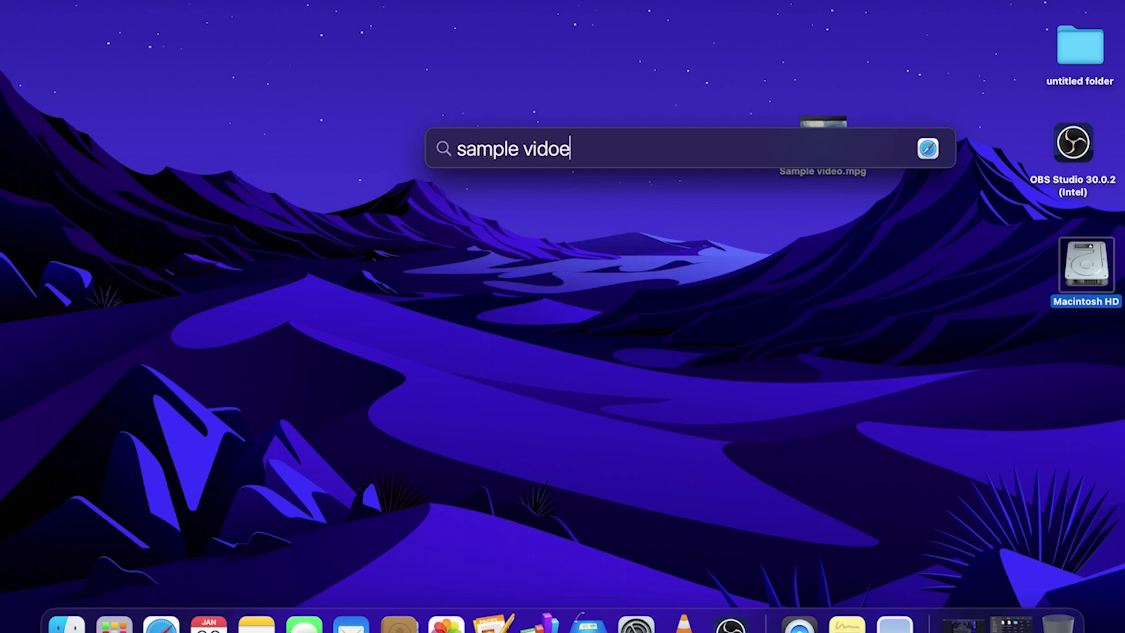
pyautogui.press('BackSpace')
pyautogui.press('BackSpace')
pyautogui.write('eo')
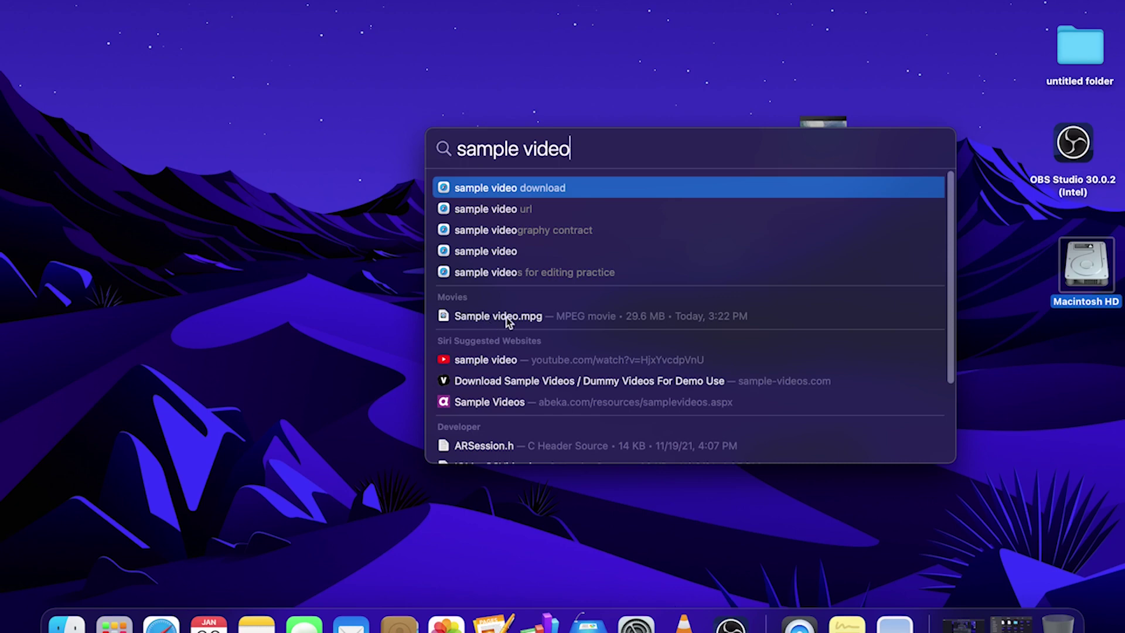
pyautogui.click(466, 321)
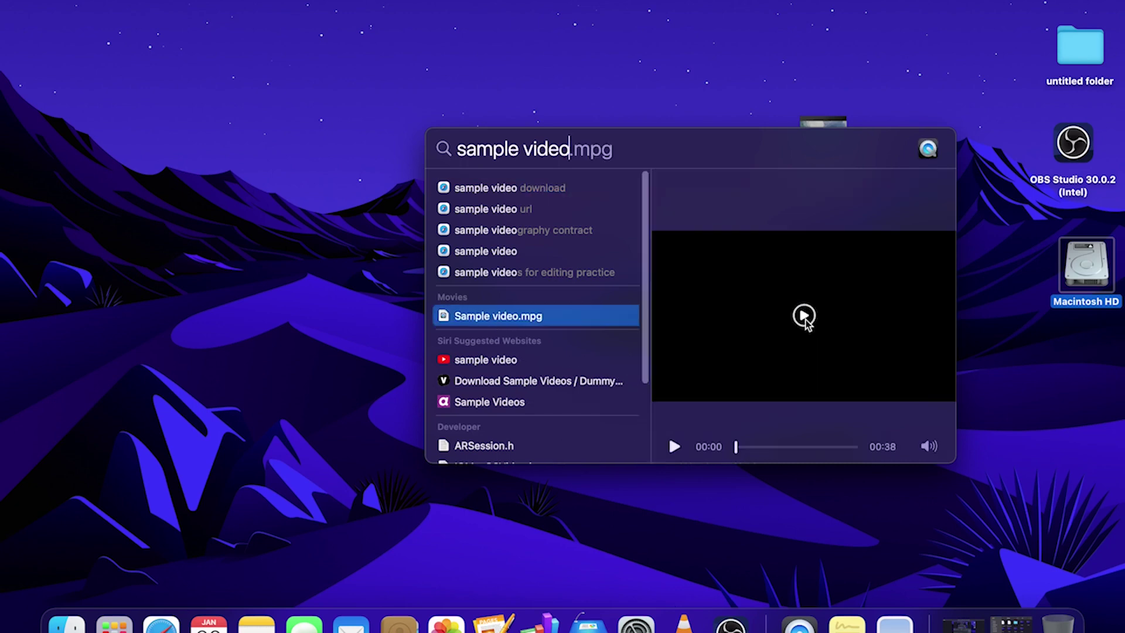
pyautogui.click(805, 319)
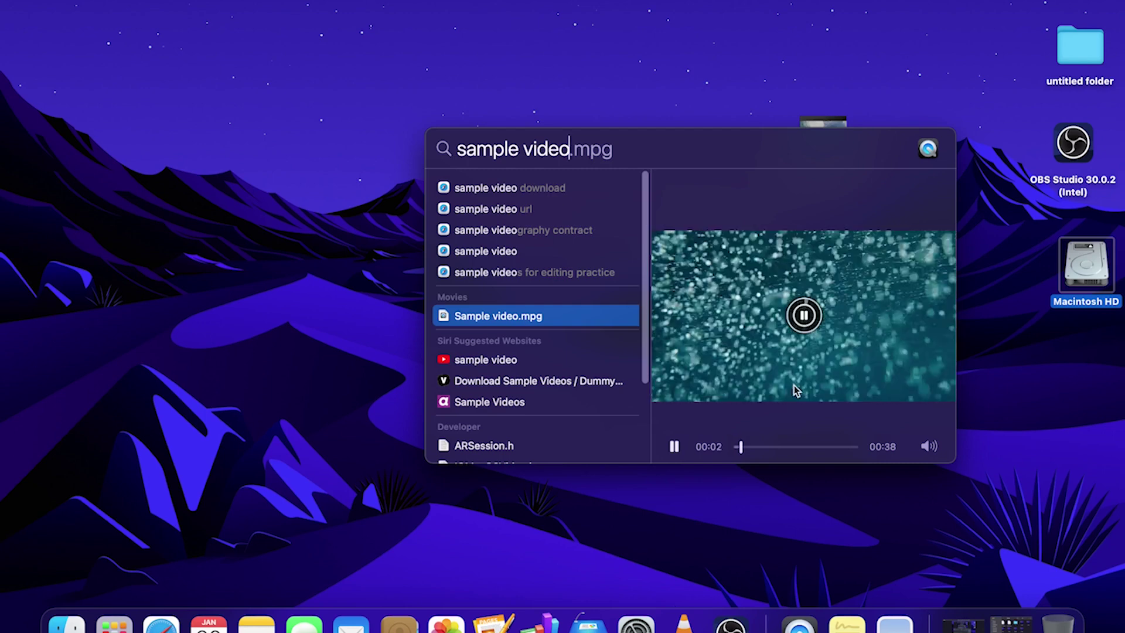
pyautogui.press('BackSpace')
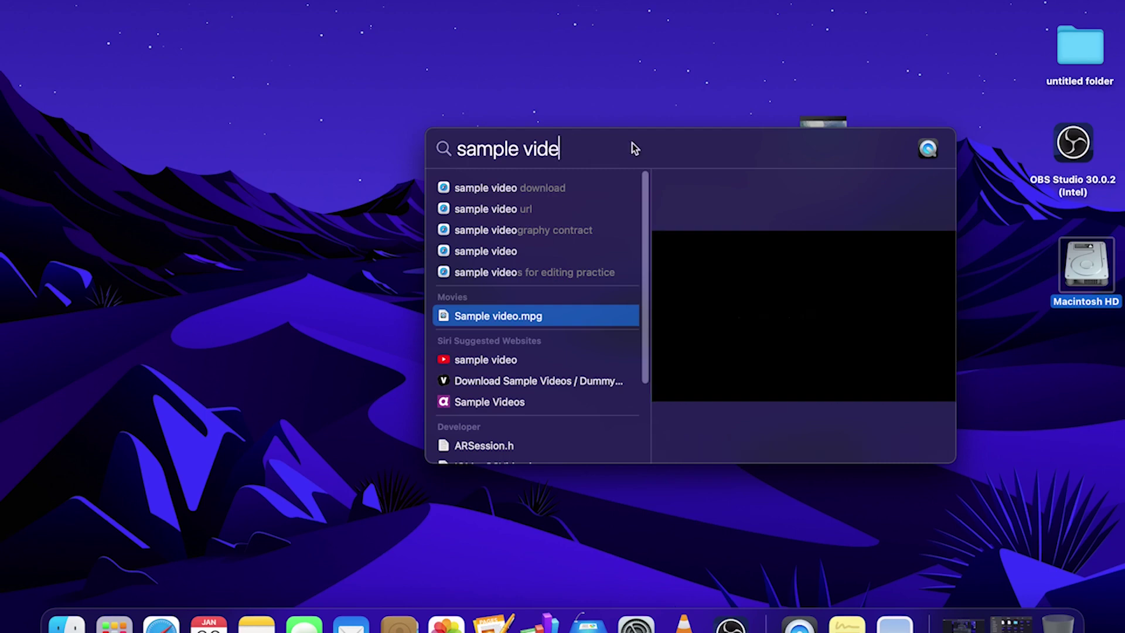
pyautogui.press('BackSpace')
pyautogui.press('BackSpace')
pyautogui.press('BackSpace')
pyautogui.press('BackSpace')
pyautogui.press('BackSpace')
pyautogui.press('BackSpace')
pyautogui.press('BackSpace')
pyautogui.press('BackSpace')
pyautogui.press('BackSpace')
pyautogui.press('BackSpace')
pyautogui.press('BackSpace')
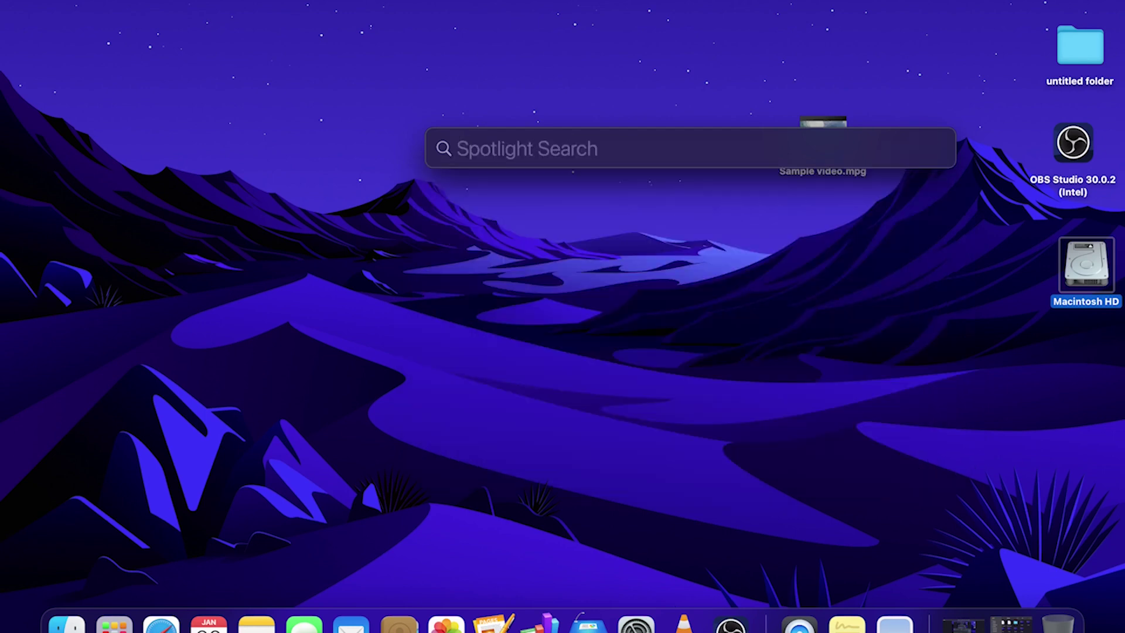
# Launch Safari from a Spotlight search for 'safa', then quit it again
pyautogui.write('safa')
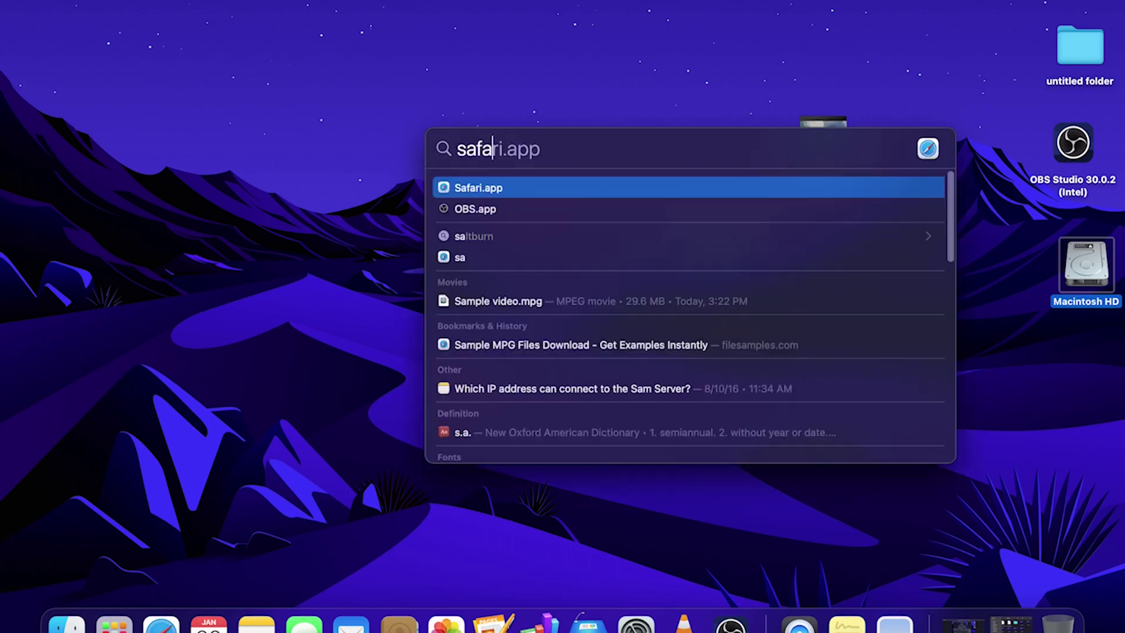
pyautogui.click(488, 192)
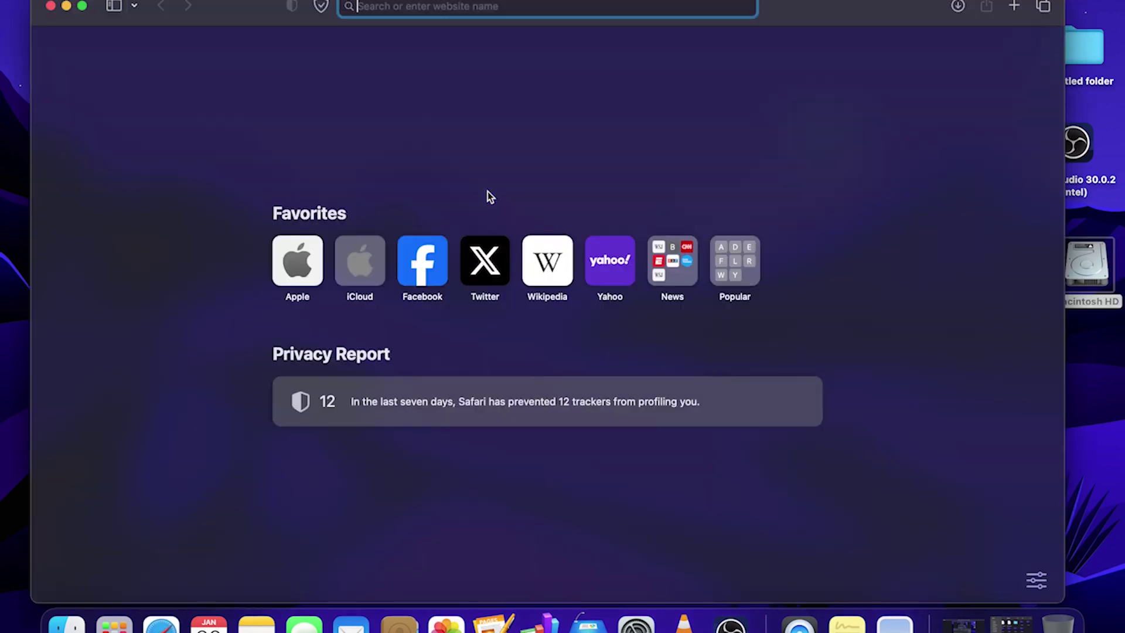
pyautogui.press('super+q')
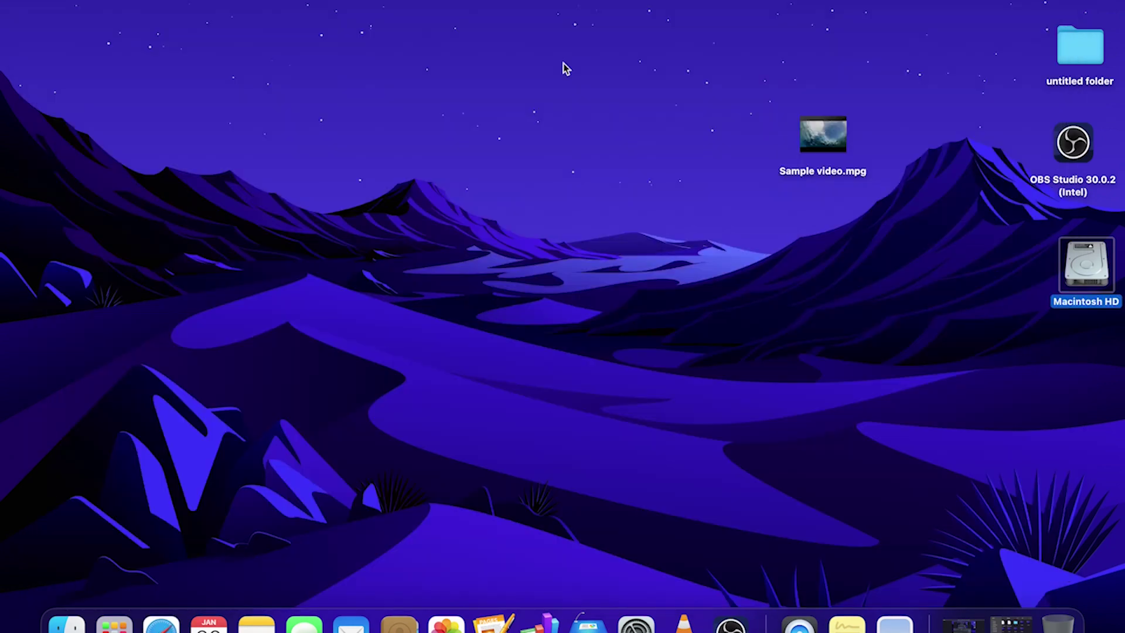
# Use Spotlight to convert 100 USD to JPY, then calculate 10 + 10 and dismiss it
pyautogui.press('super+space')
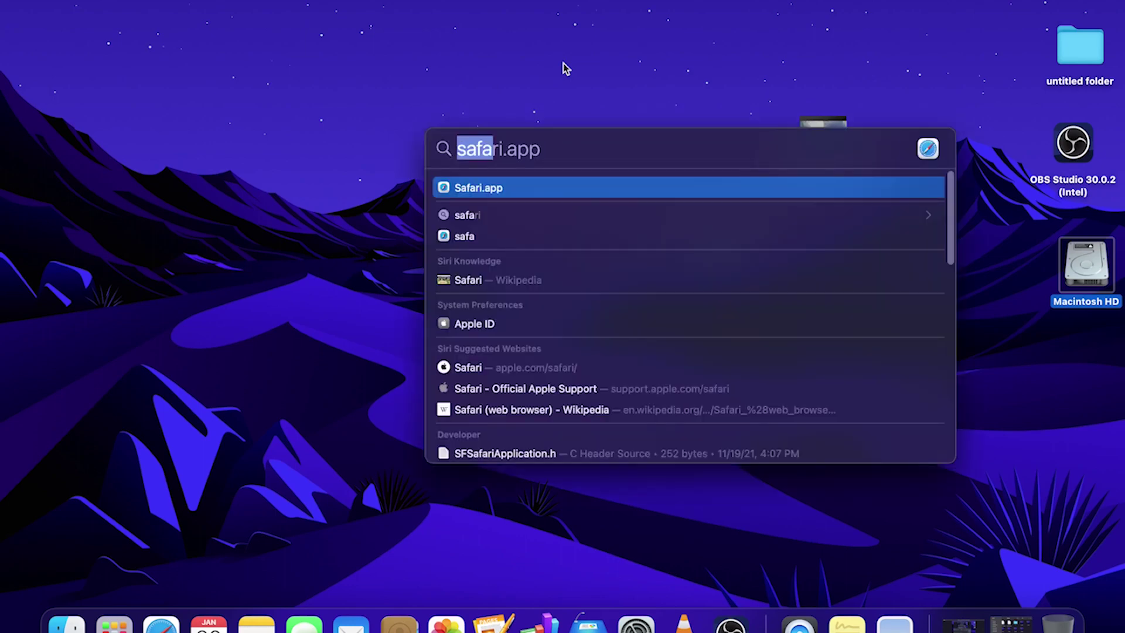
pyautogui.write('100')
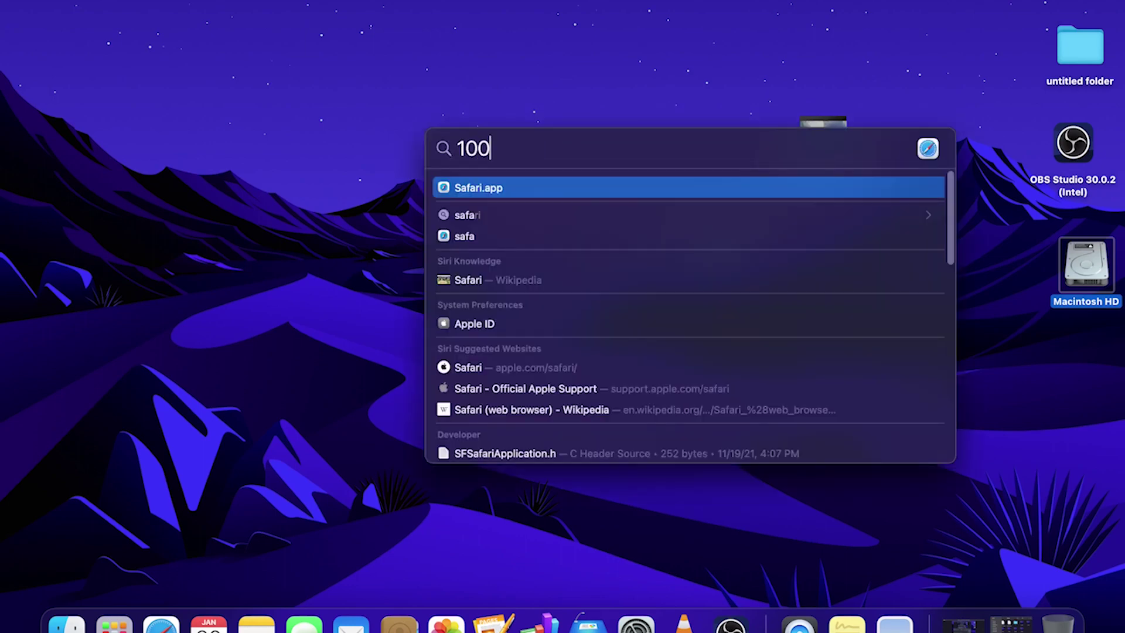
pyautogui.write(' usd to ')
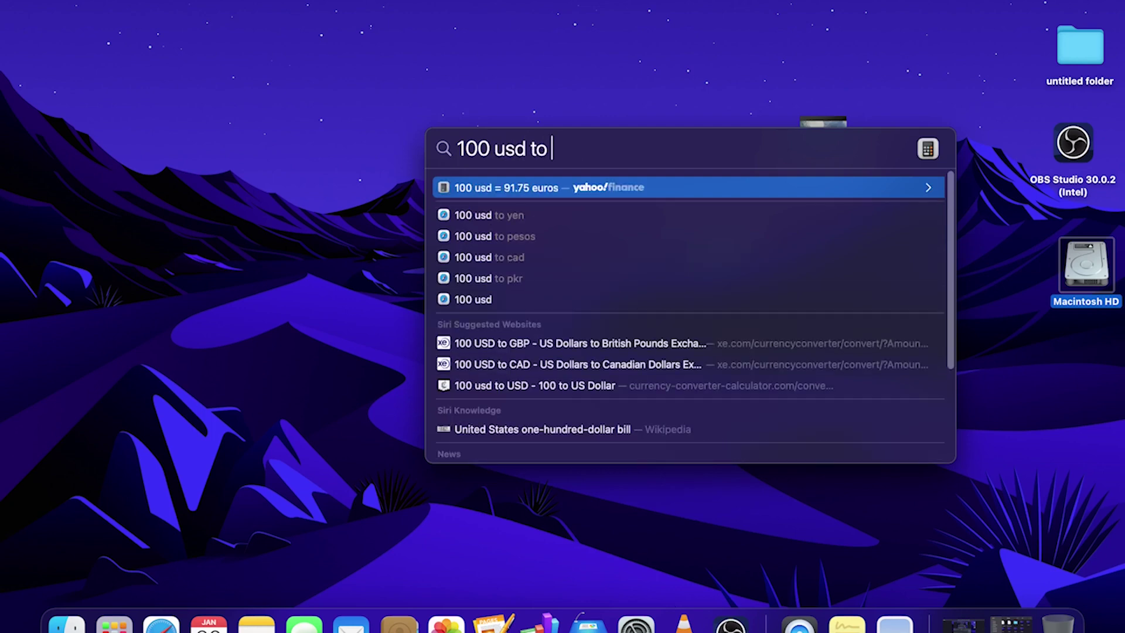
pyautogui.write('jpy')
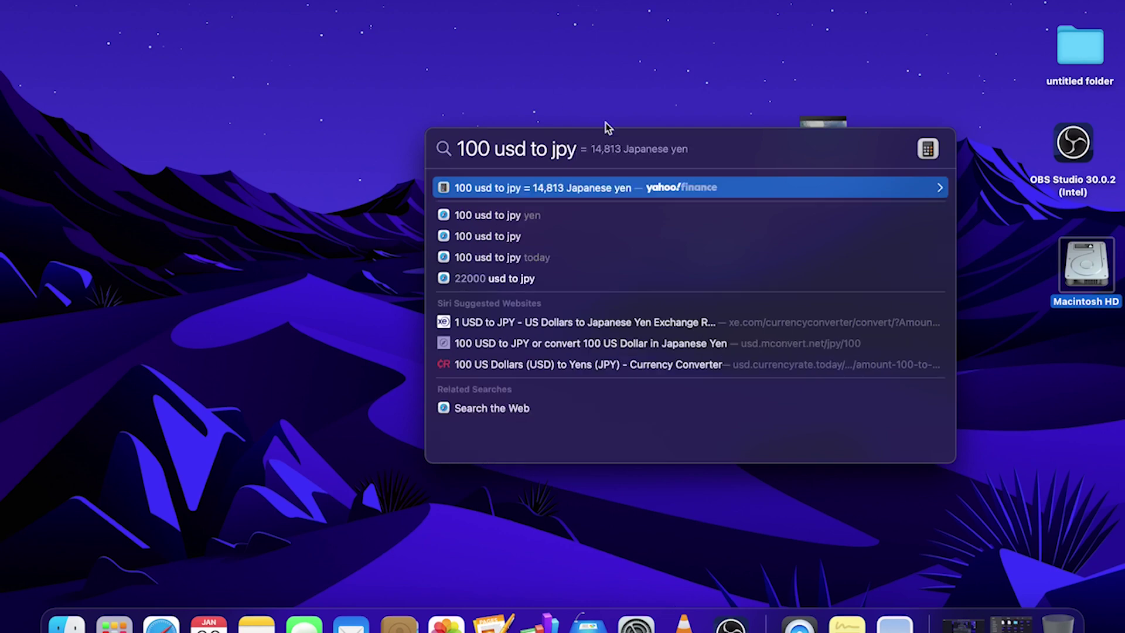
pyautogui.moveTo(607, 191)
pyautogui.press('BackSpace')
pyautogui.press('BackSpace')
pyautogui.press('BackSpace')
pyautogui.press('BackSpace')
pyautogui.press('BackSpace')
pyautogui.press('BackSpace')
pyautogui.press('BackSpace')
pyautogui.press('BackSpace')
pyautogui.press('BackSpace')
pyautogui.press('BackSpace')
pyautogui.press('BackSpace')
pyautogui.press('BackSpace')
pyautogui.press('BackSpace')
pyautogui.press('BackSpace')
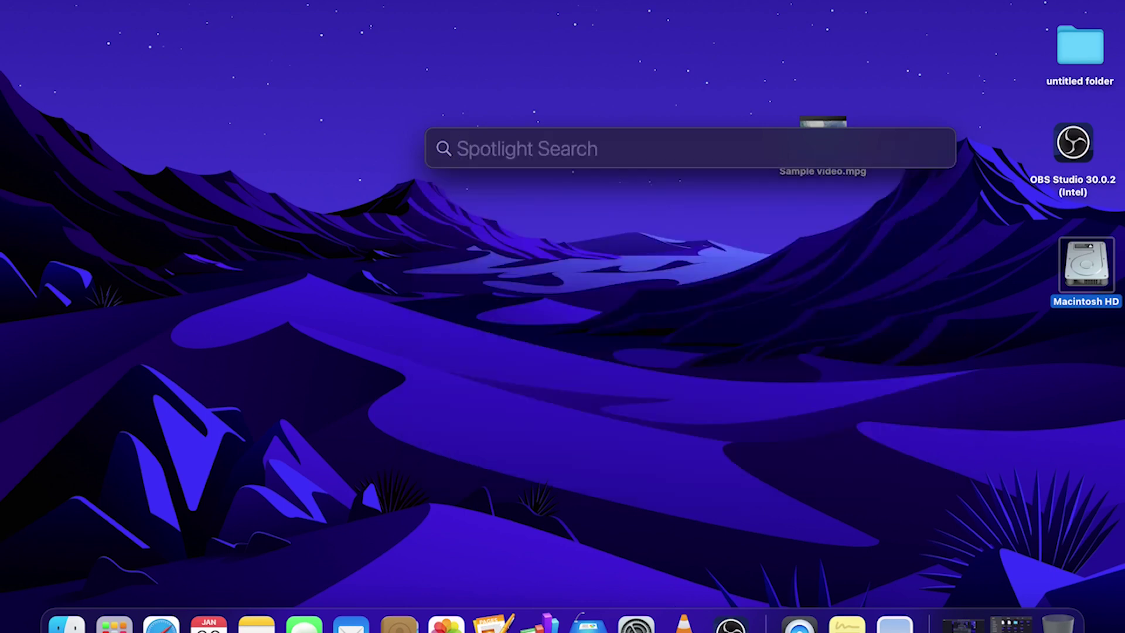
pyautogui.write('10')
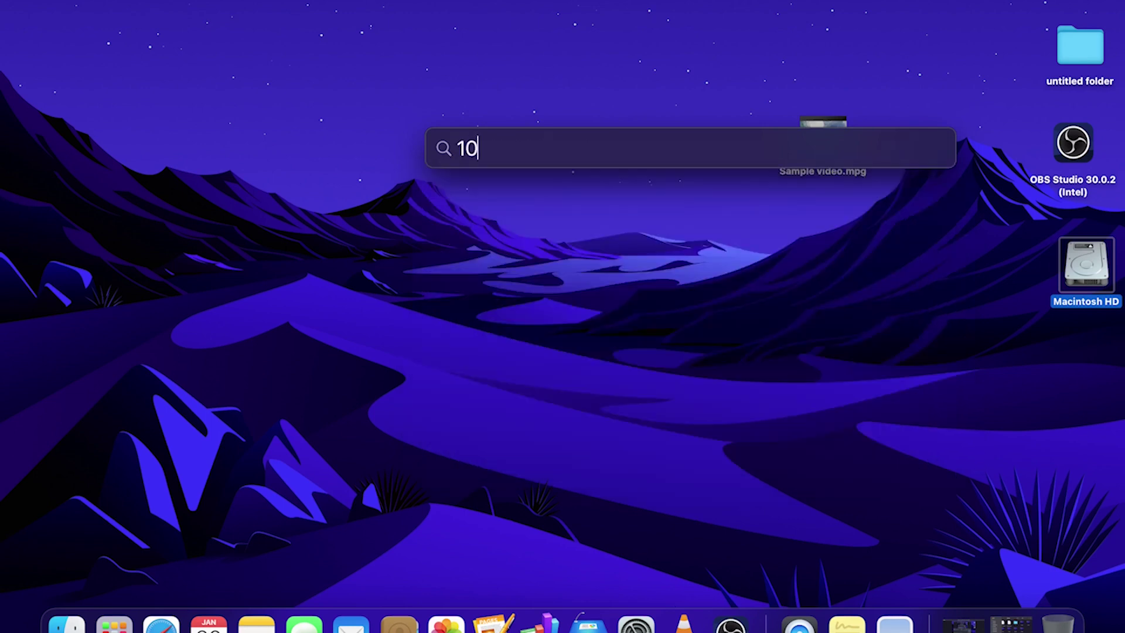
pyautogui.write(' + 10')
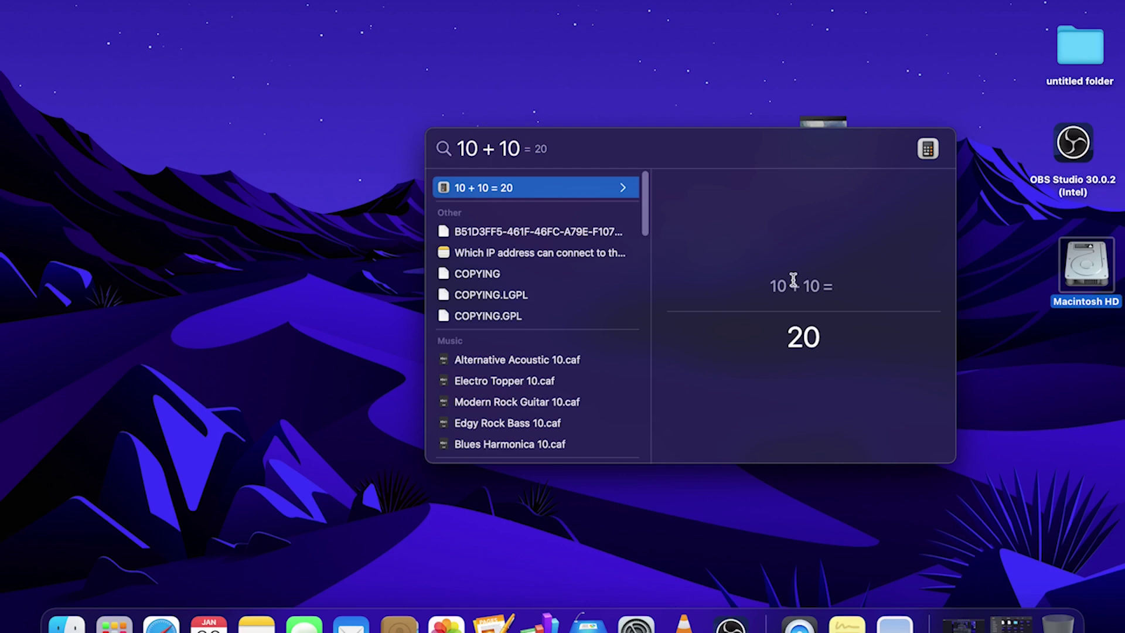
pyautogui.press('Escape')
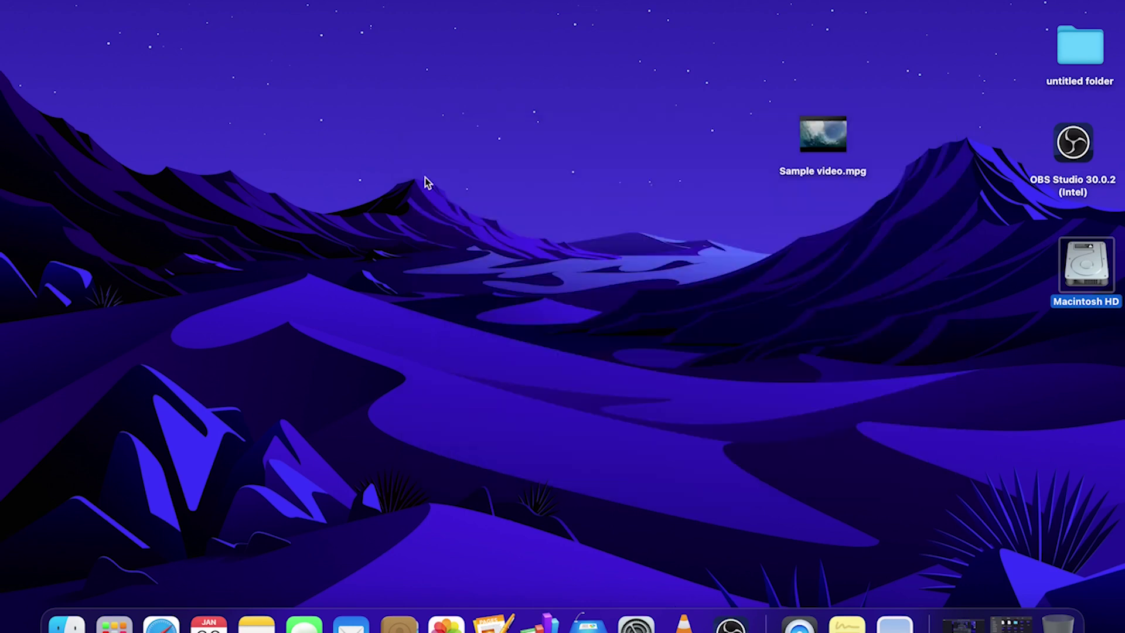
# Restore the Movies window and search 'google chrome' in Safari
pyautogui.click(66, 624)
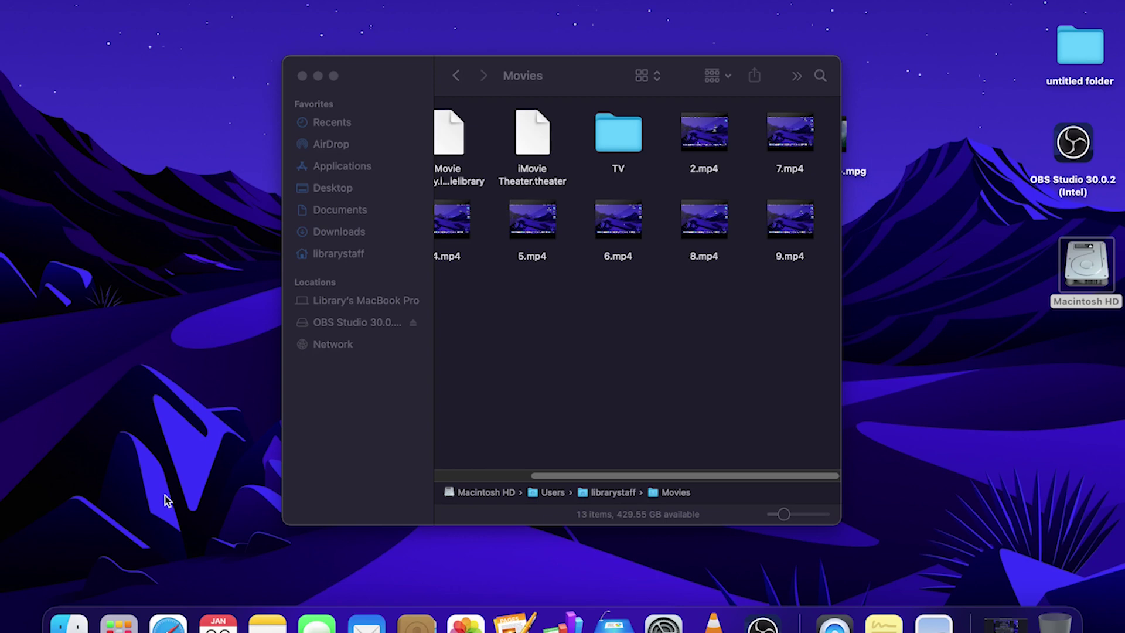
pyautogui.click(168, 622)
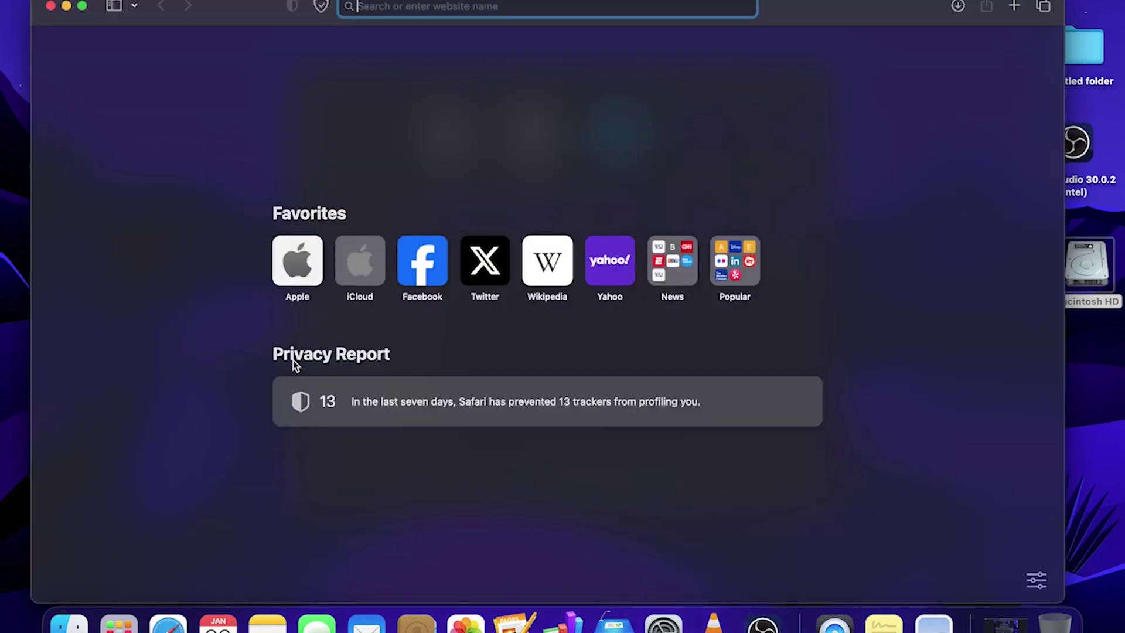
pyautogui.write('goog')
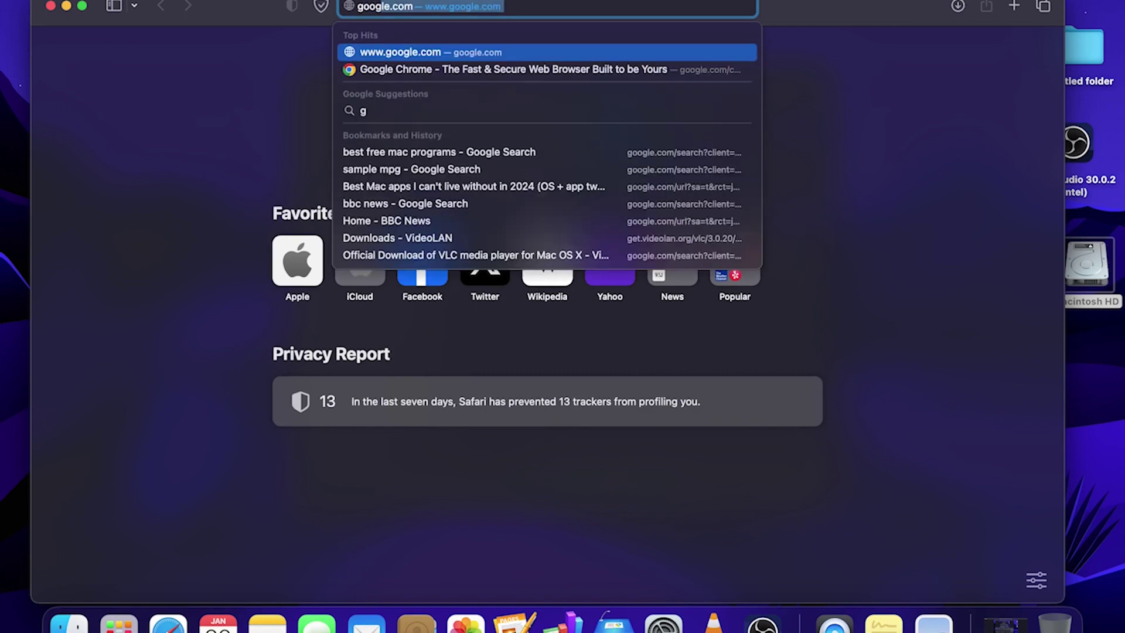
pyautogui.write('le chrome')
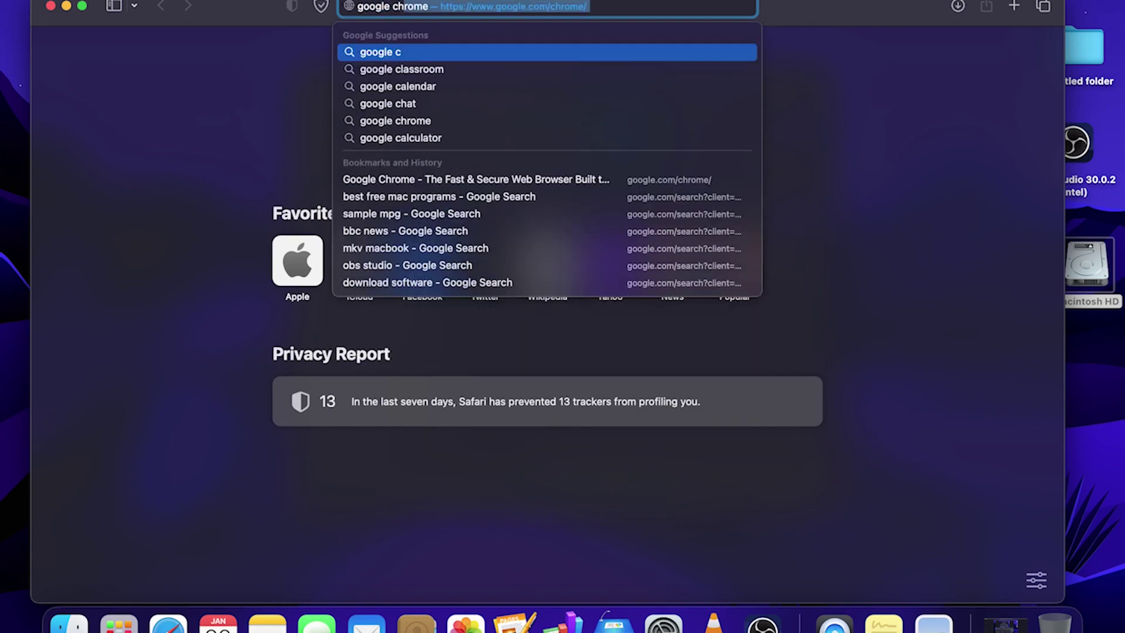
pyautogui.press('Return')
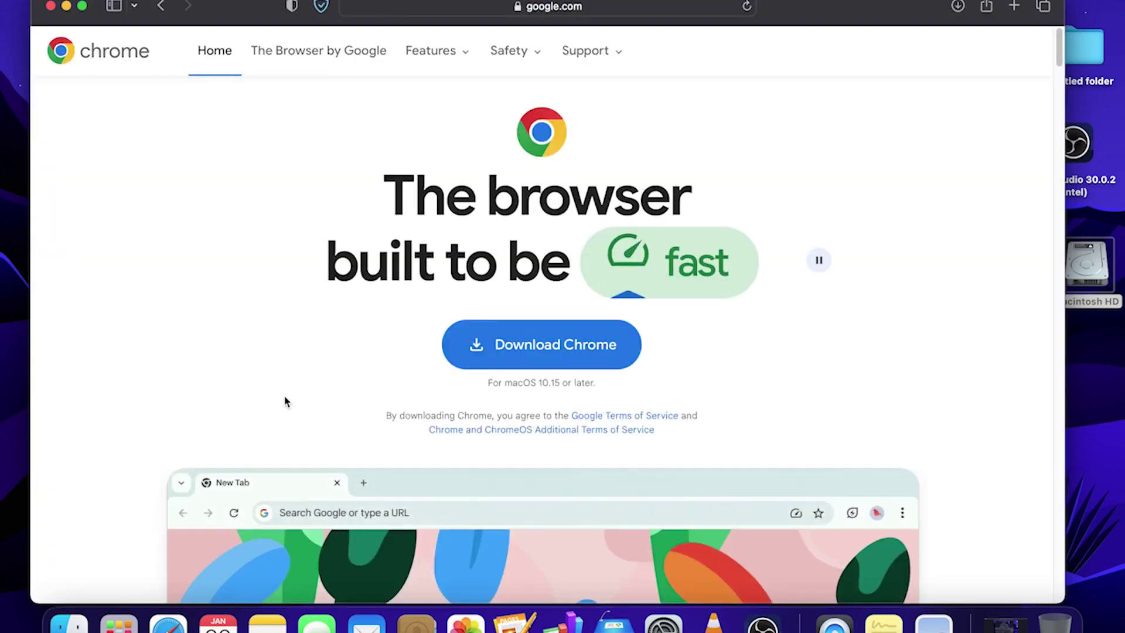
pyautogui.click(533, 350)
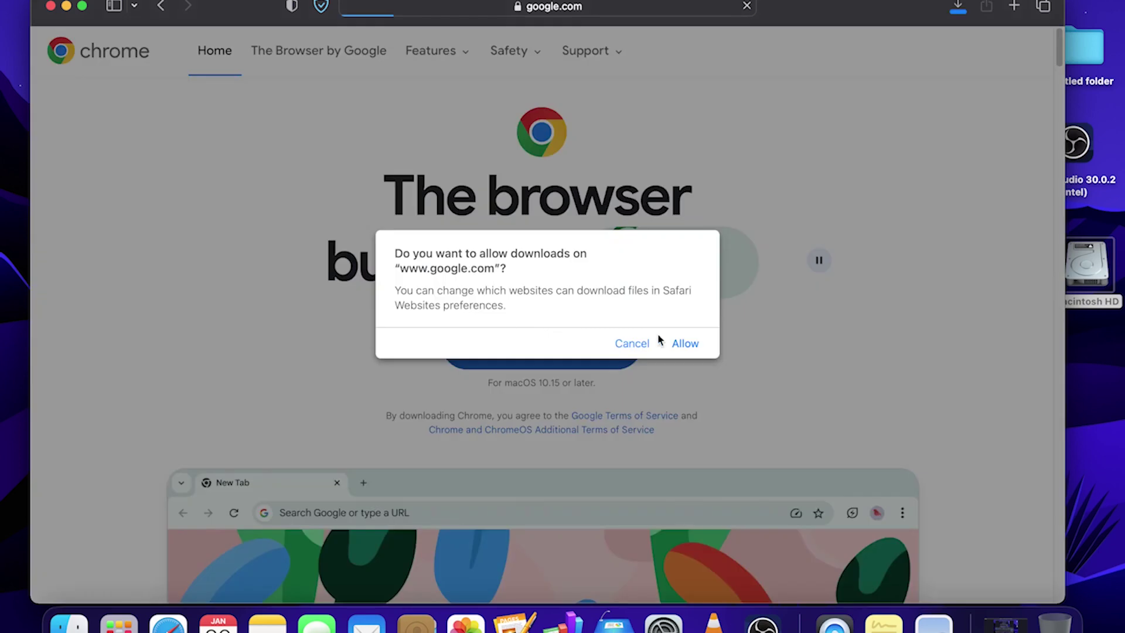
pyautogui.click(683, 343)
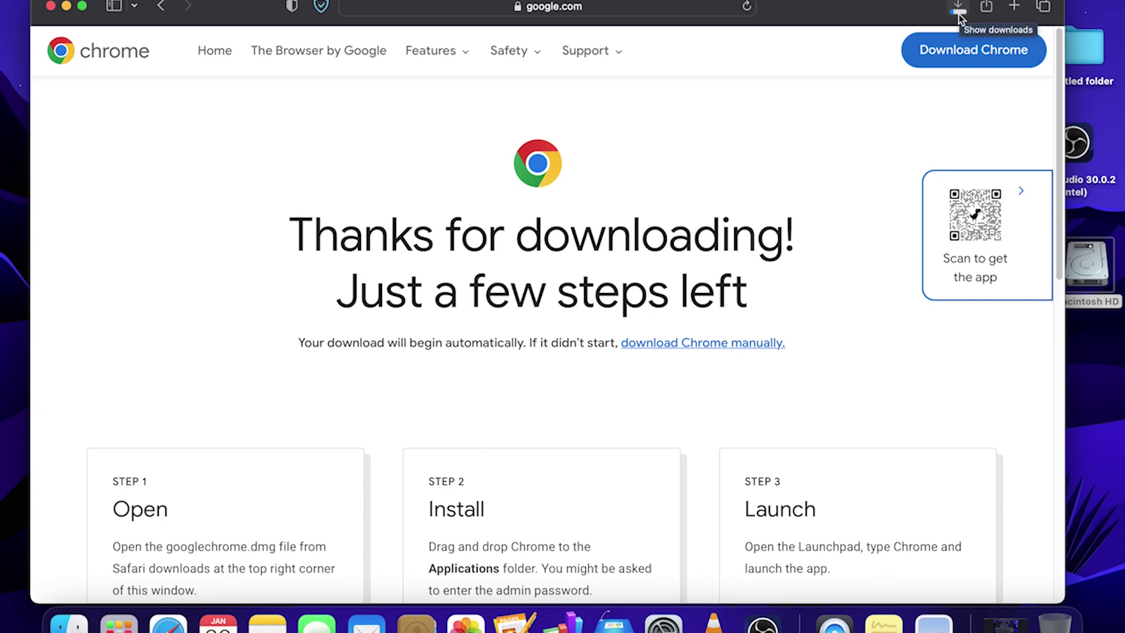
pyautogui.click(958, 10)
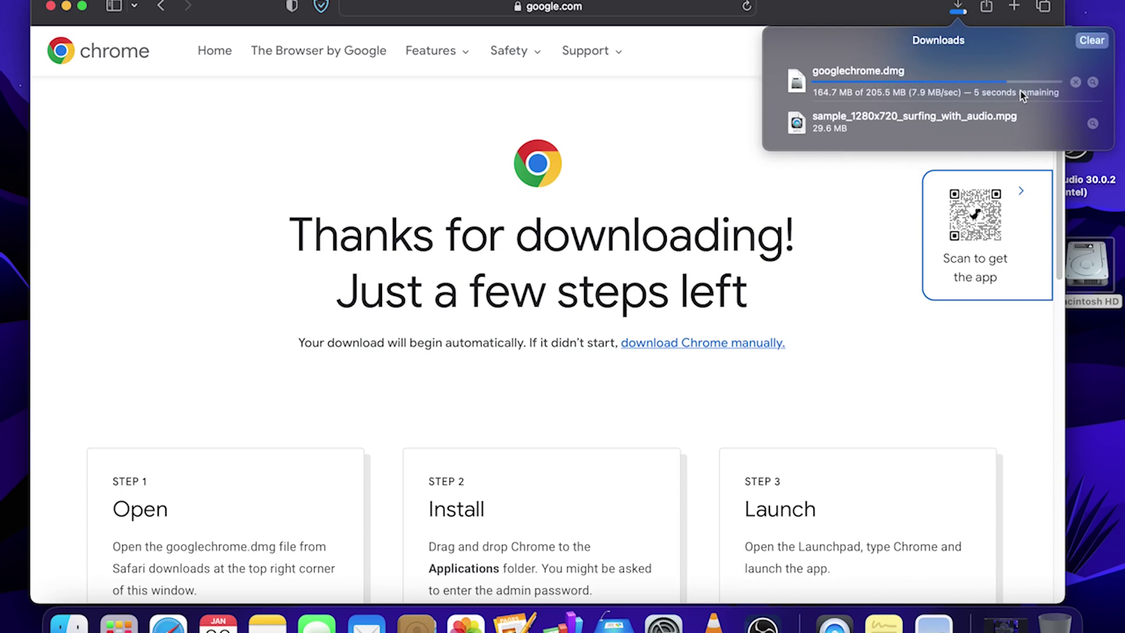
pyautogui.click(1094, 84)
# Close Safari, minimize the Movies window, and move googlechrome.dmg onto the desktop
pyautogui.click(47, 6)
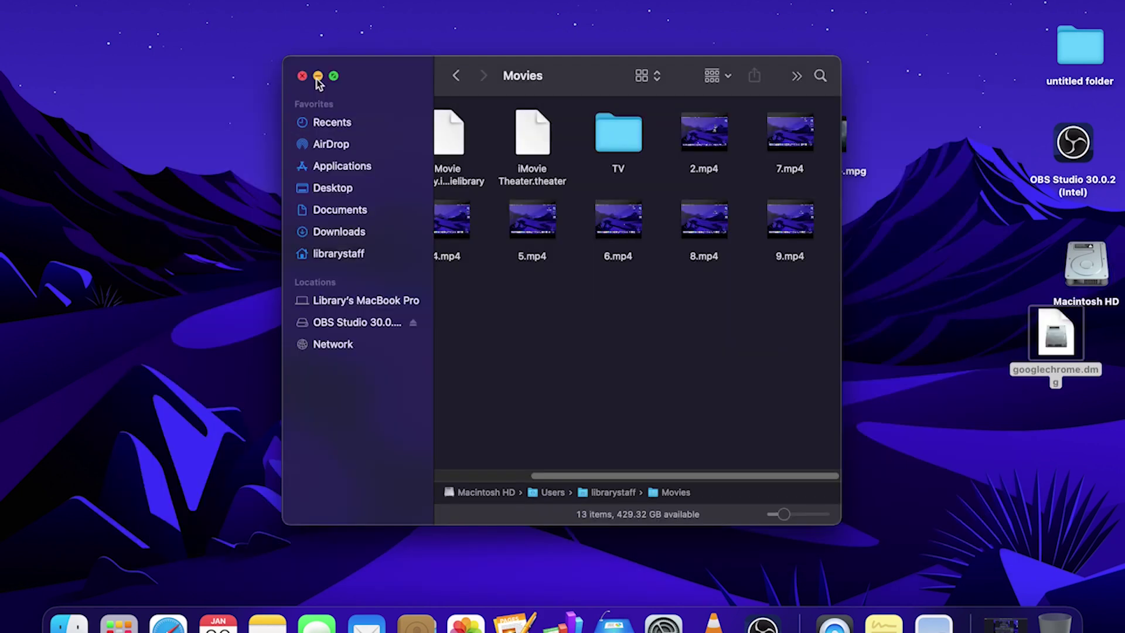
pyautogui.click(317, 76)
pyautogui.moveTo(1064, 350); pyautogui.dragTo(871, 300)
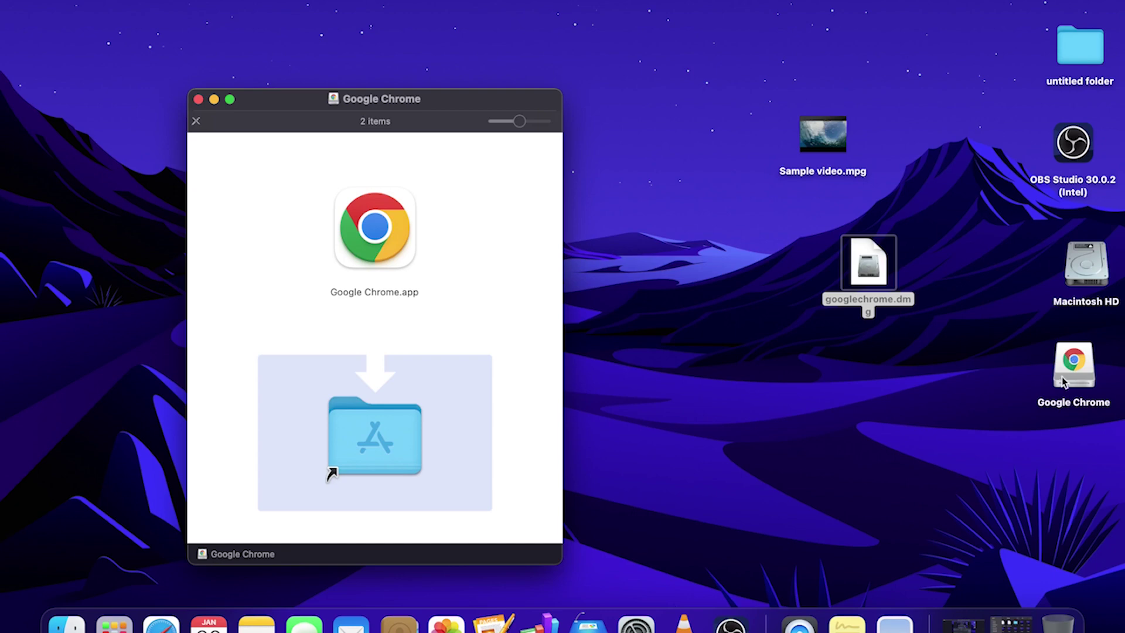
# Copy Google Chrome into Applications and launch the installed Google Chrome.app
pyautogui.moveTo(364, 232); pyautogui.dragTo(502, 213)
pyautogui.scroll(10, 497, 304)
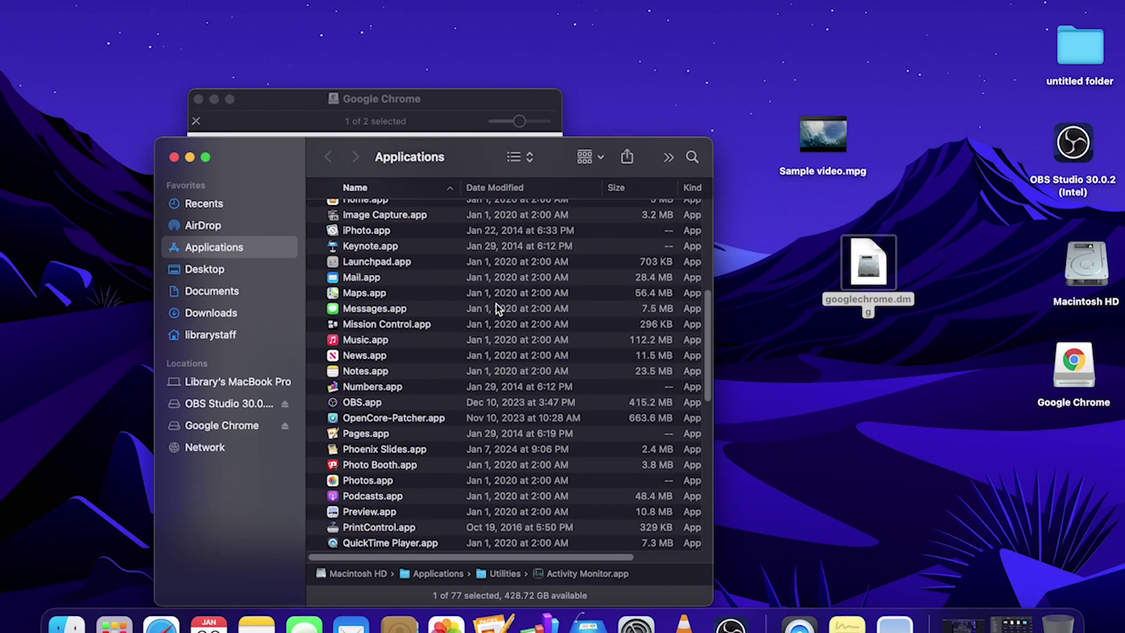
pyautogui.scroll(-5, 399, 452)
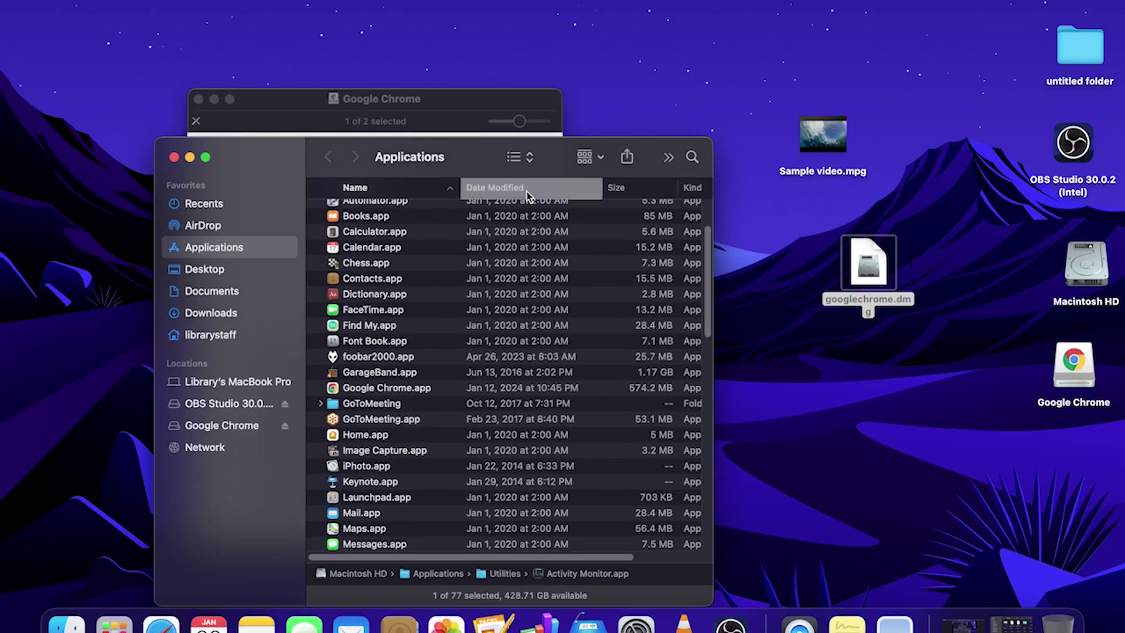
pyautogui.scroll(3, 526, 192)
pyautogui.click(381, 441)
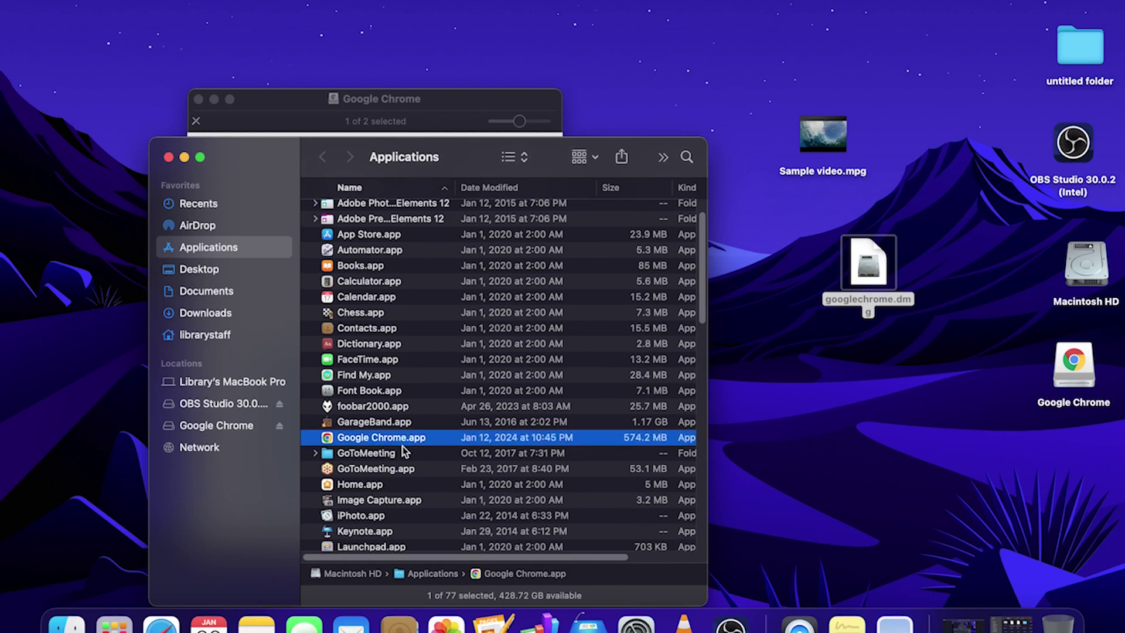
pyautogui.doubleClick(390, 441)
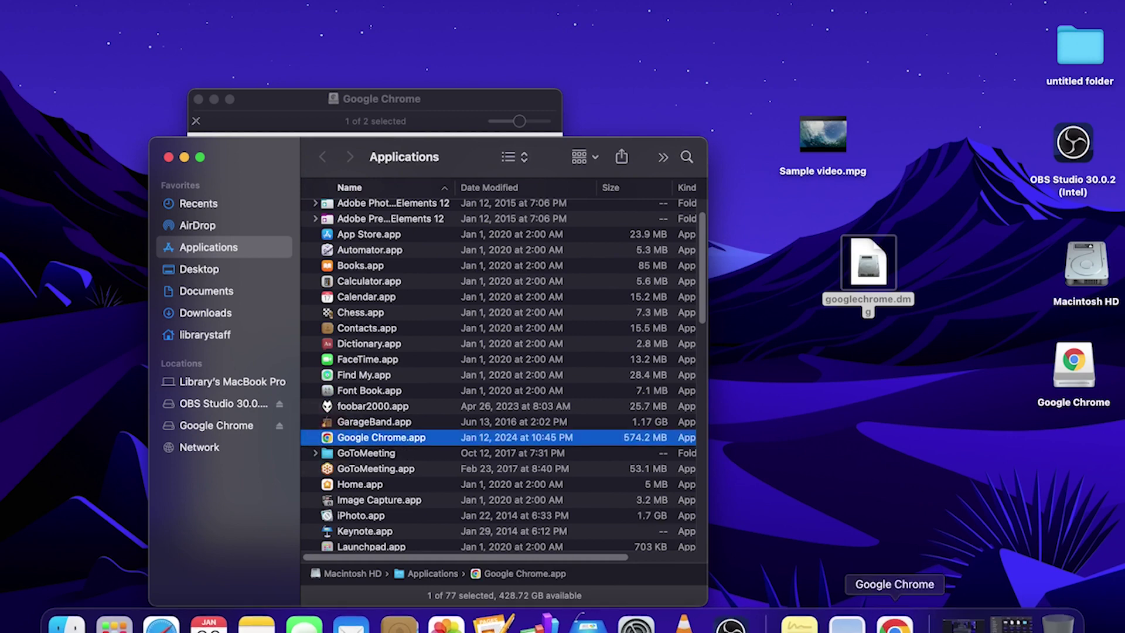
# Close the Chrome installer window, trash googlechrome.dmg, and eject the Google Chrome volume
pyautogui.click(199, 119)
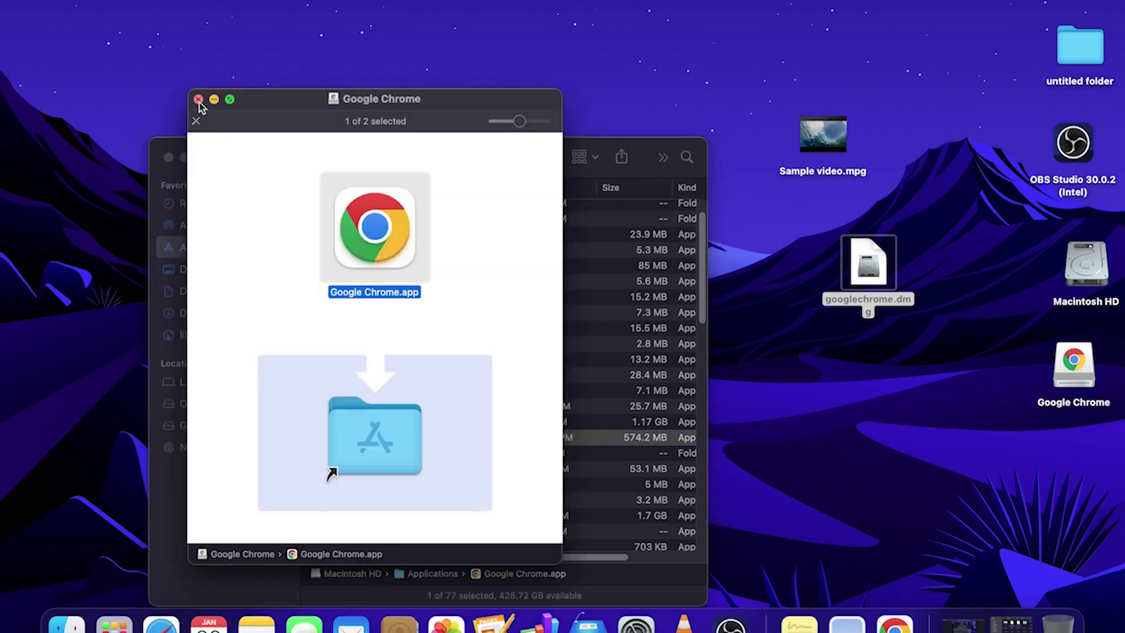
pyautogui.click(198, 99)
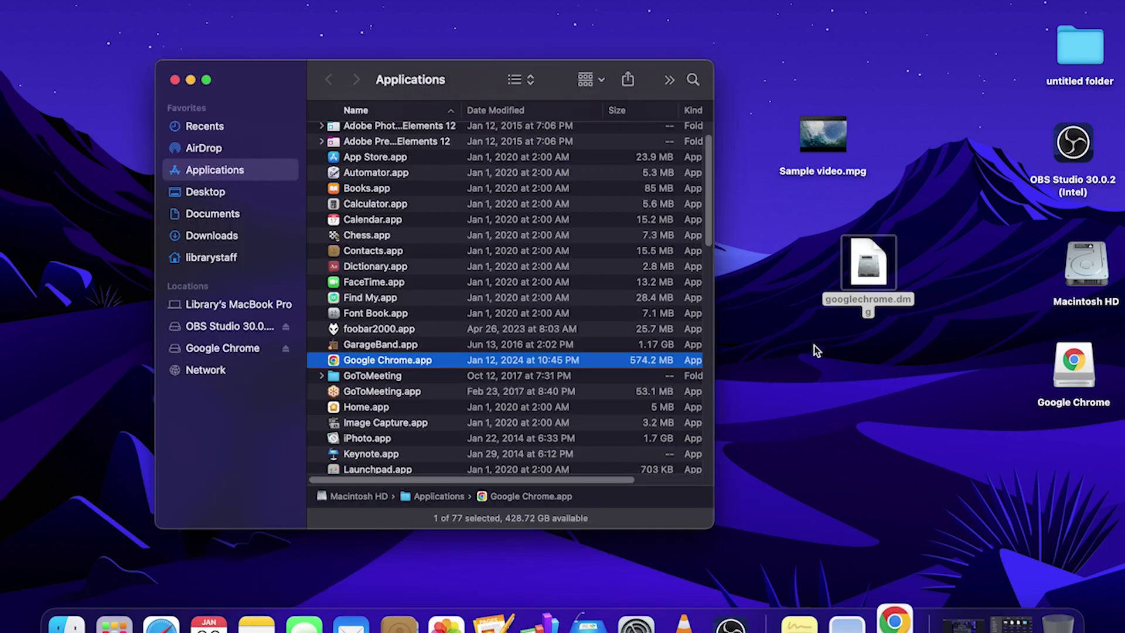
pyautogui.moveTo(869, 262); pyautogui.dragTo(1064, 623)
pyautogui.moveTo(1081, 366); pyautogui.dragTo(1080, 545)
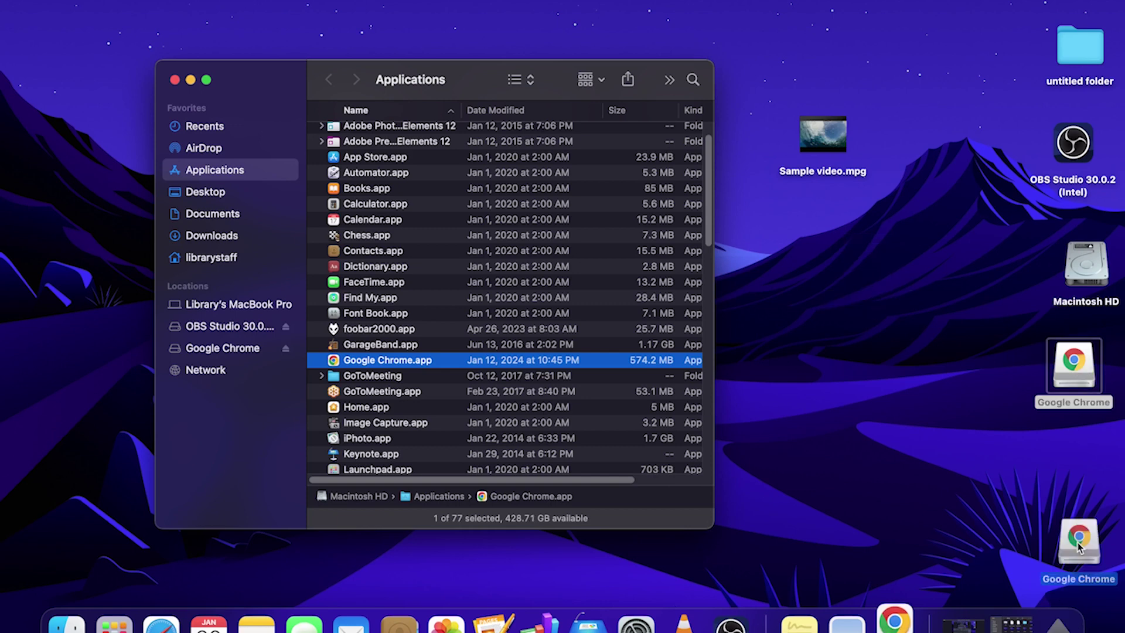
pyautogui.moveTo(1080, 544); pyautogui.dragTo(1058, 622)
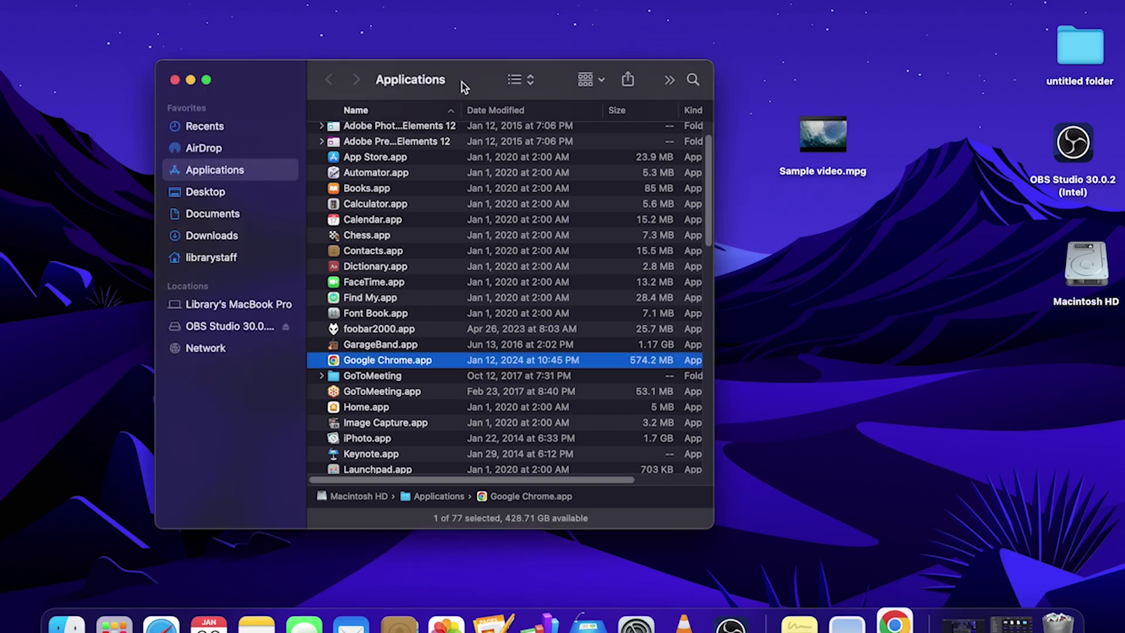
# Confirm opening Chrome, untick 'Set Google Chrome as your default browser', and start Chrome
pyautogui.press('super+o')
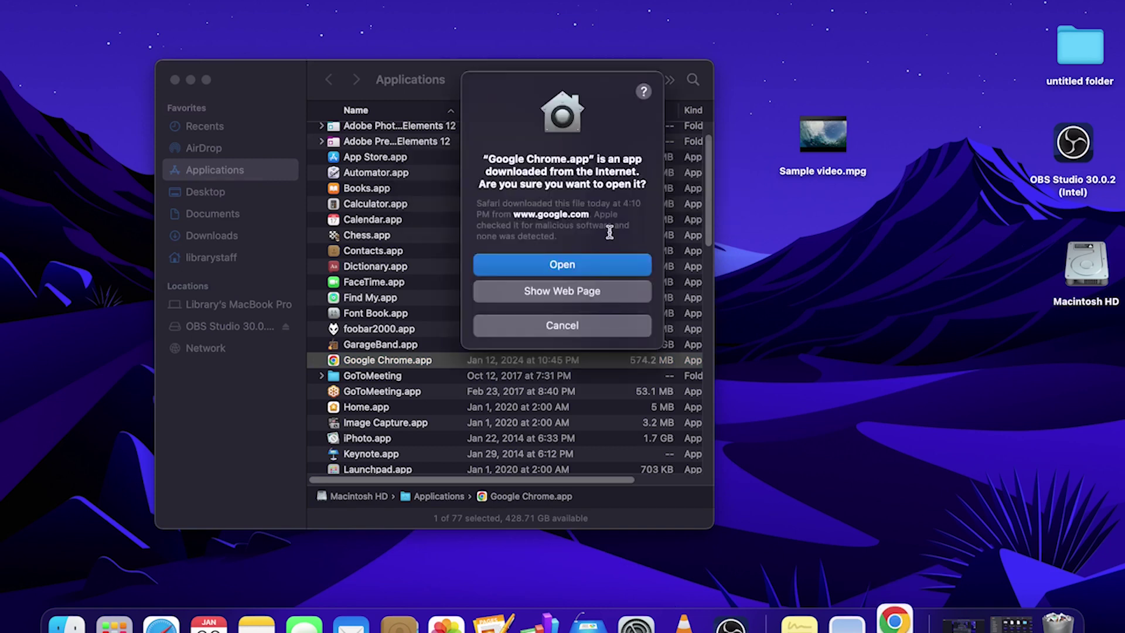
pyautogui.moveTo(546, 89)
pyautogui.mouseDown()
pyautogui.moveTo(532, 86)
pyautogui.moveTo(533, 72)
pyautogui.mouseUp()
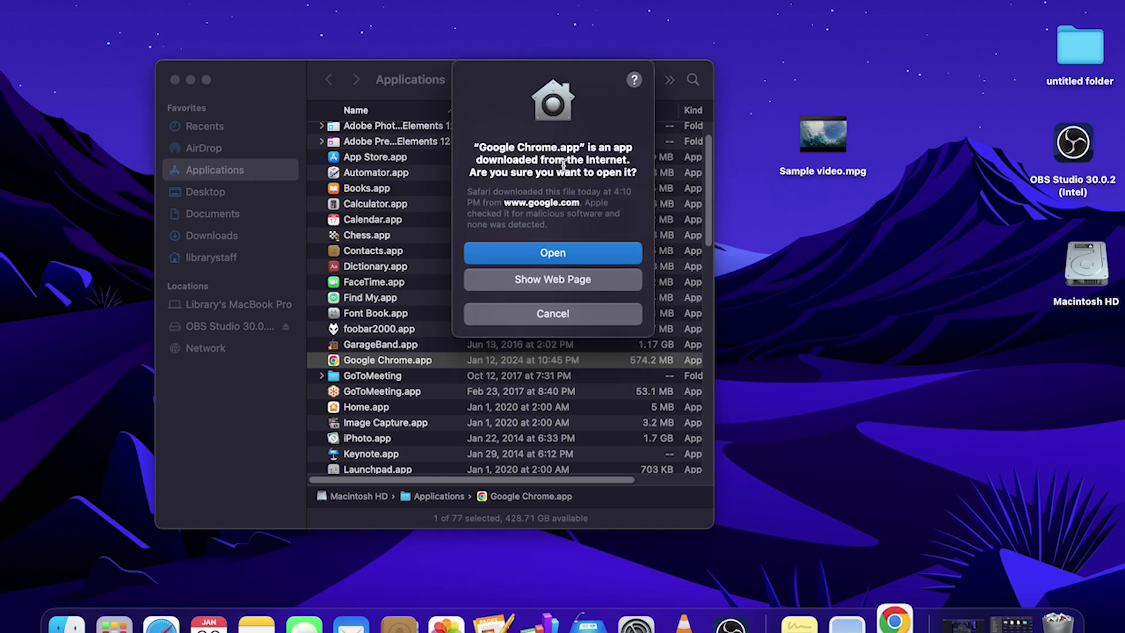
pyautogui.click(554, 253)
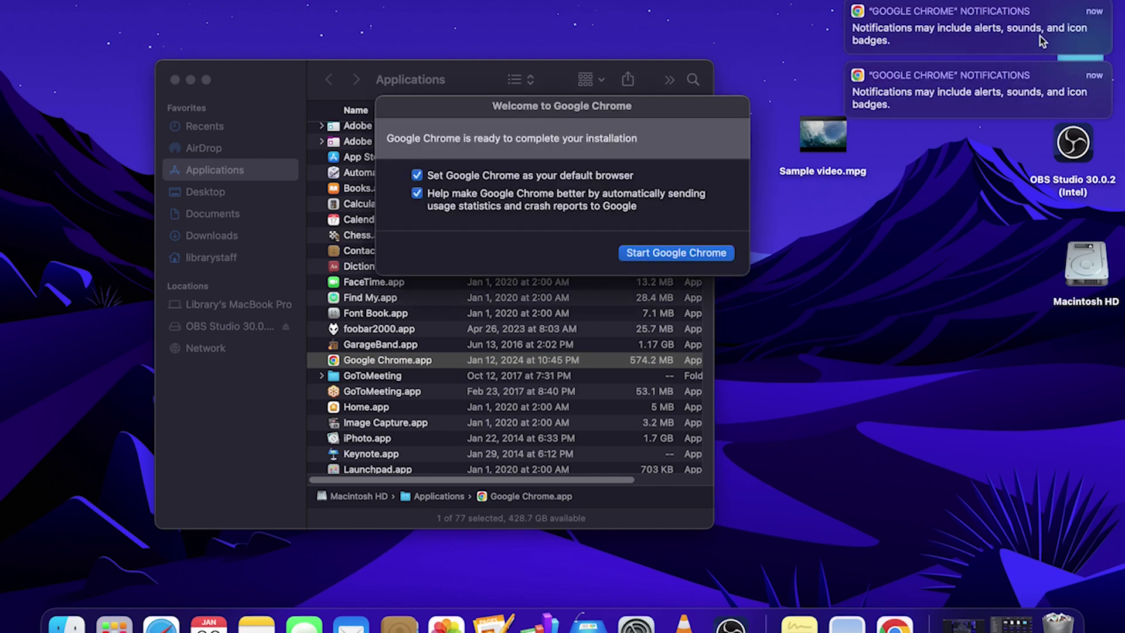
pyautogui.click(429, 178)
pyautogui.press('Return')
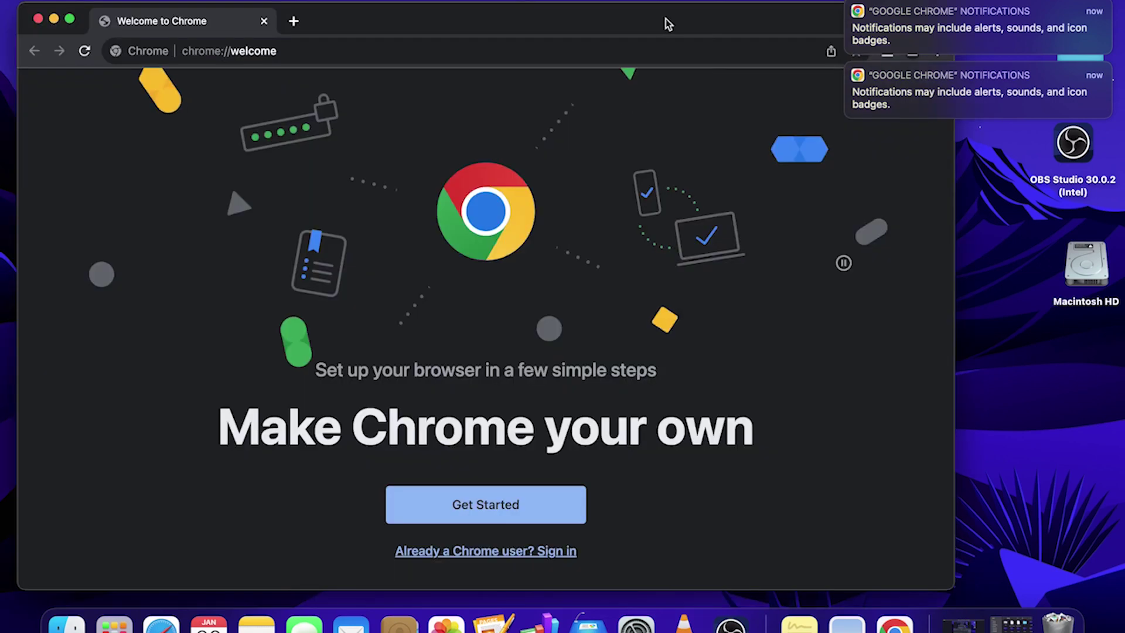
pyautogui.moveTo(665, 19); pyautogui.dragTo(396, 19)
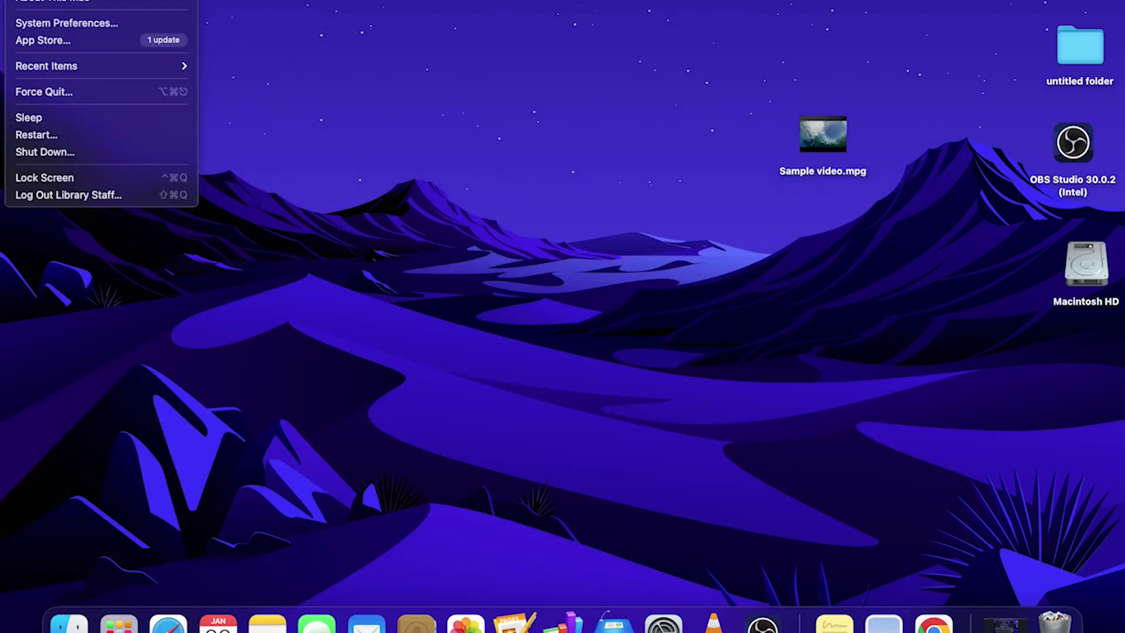
pyautogui.click(360, 133)
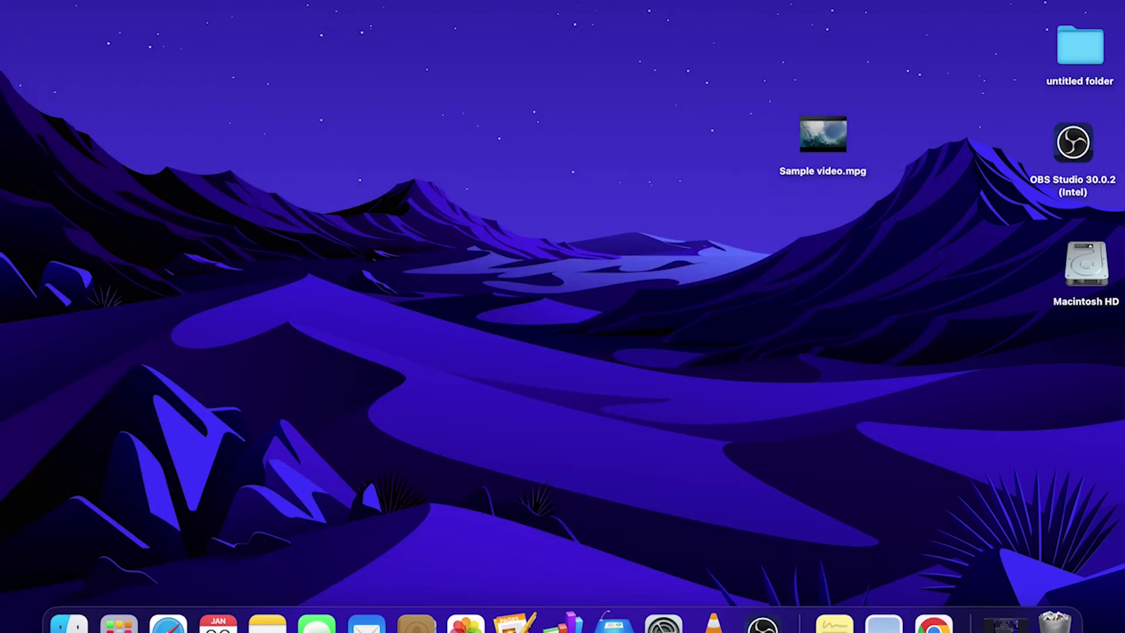
pyautogui.click(27, 2)
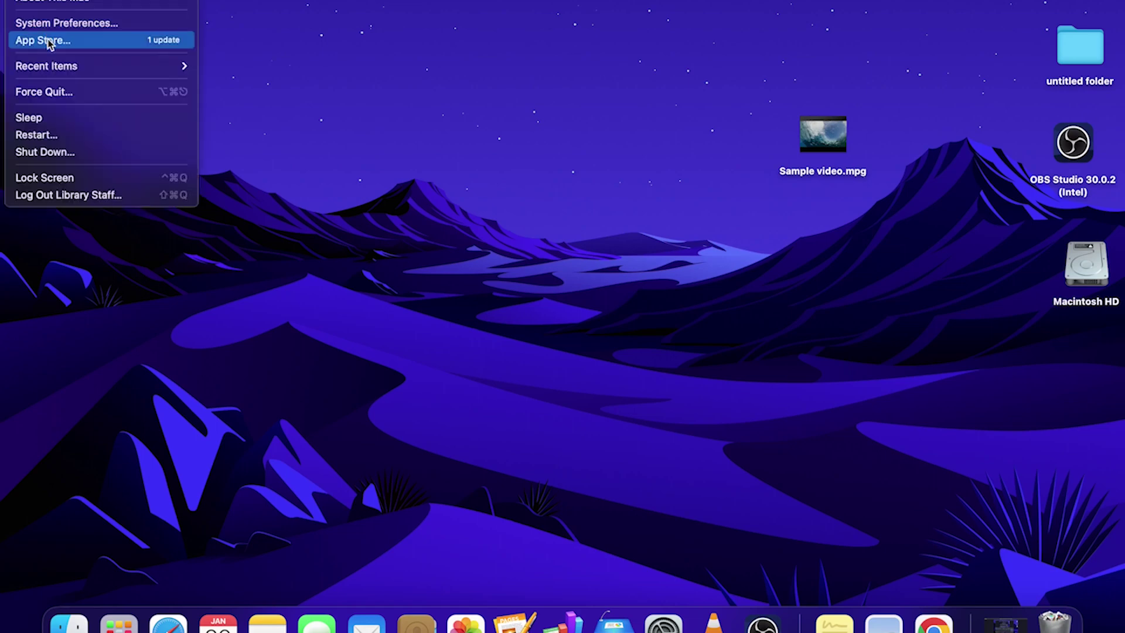
pyautogui.click(50, 44)
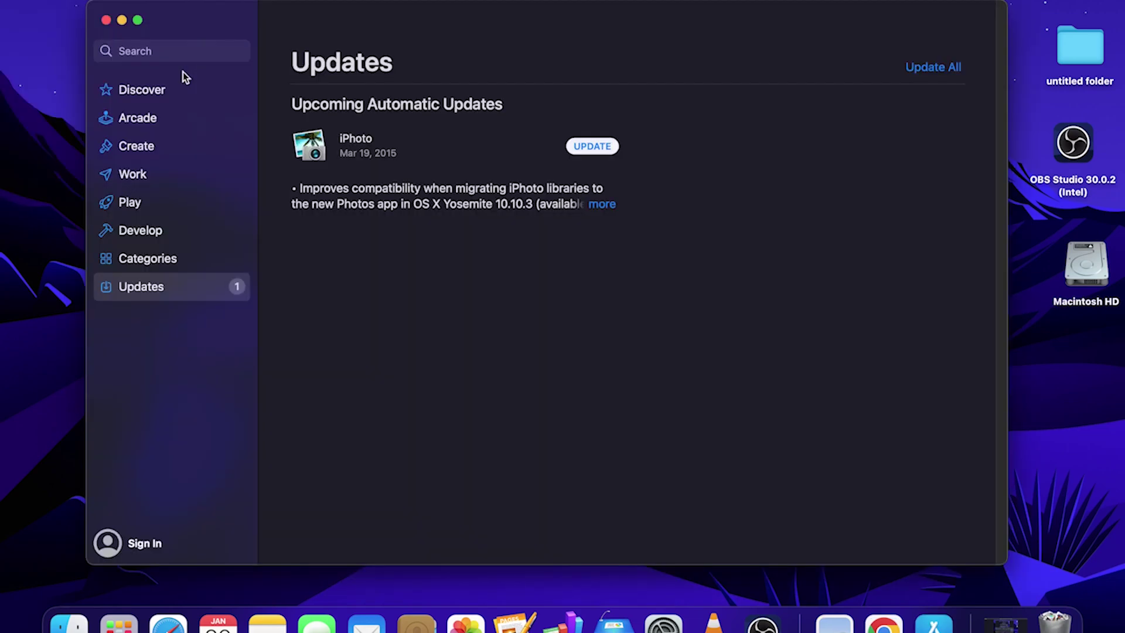
pyautogui.click(174, 53)
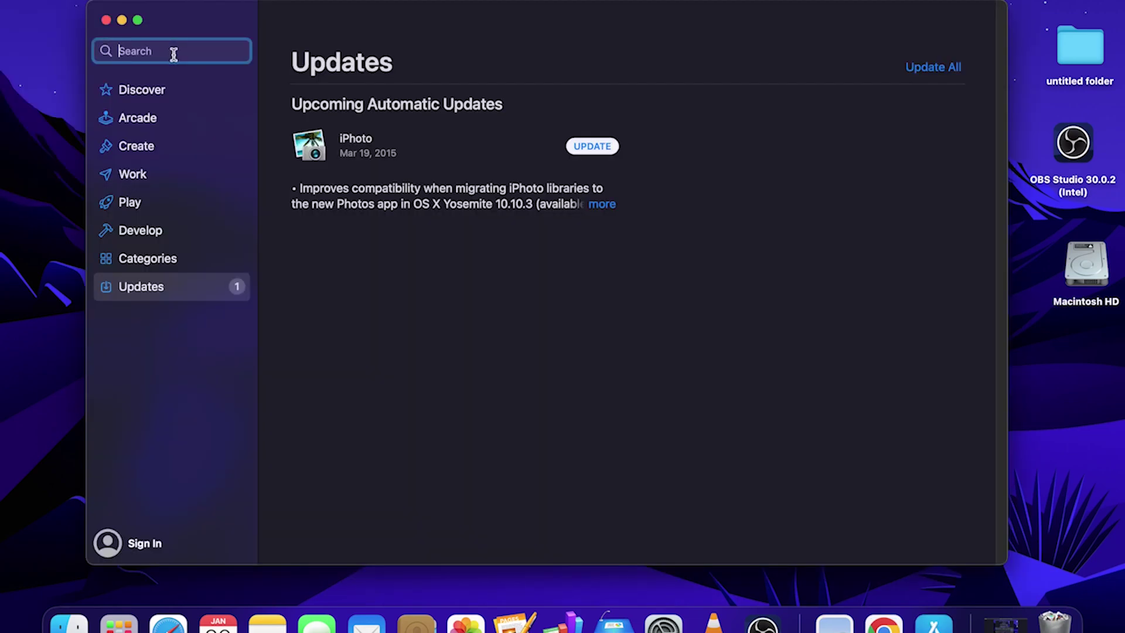
pyautogui.write('screen recorder')
pyautogui.press('Return')
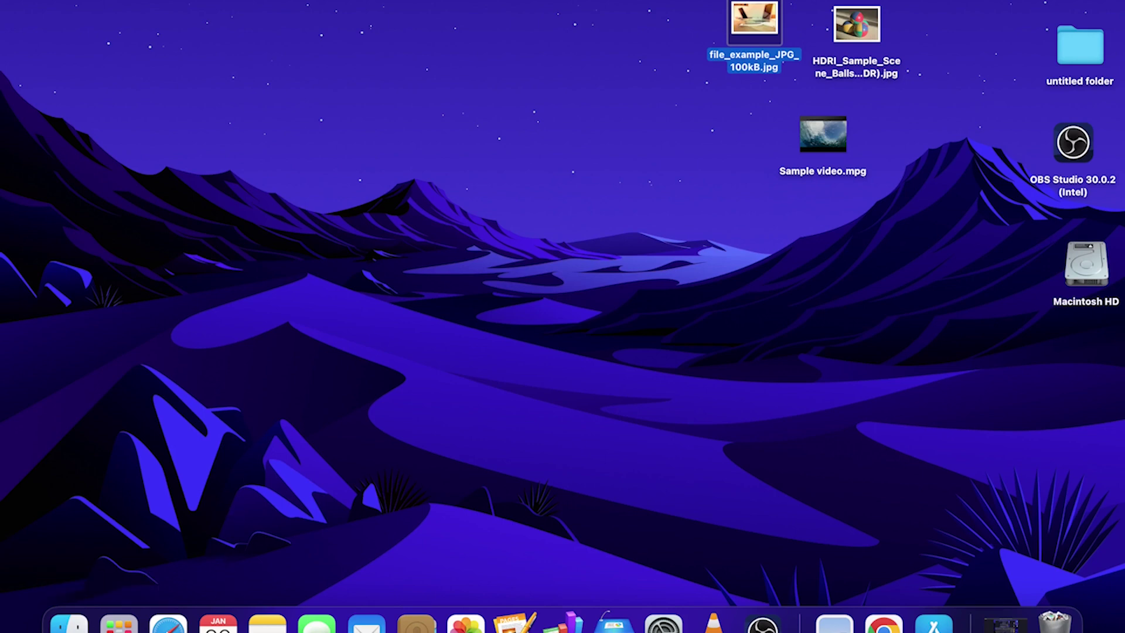
pyautogui.click(13, 0)
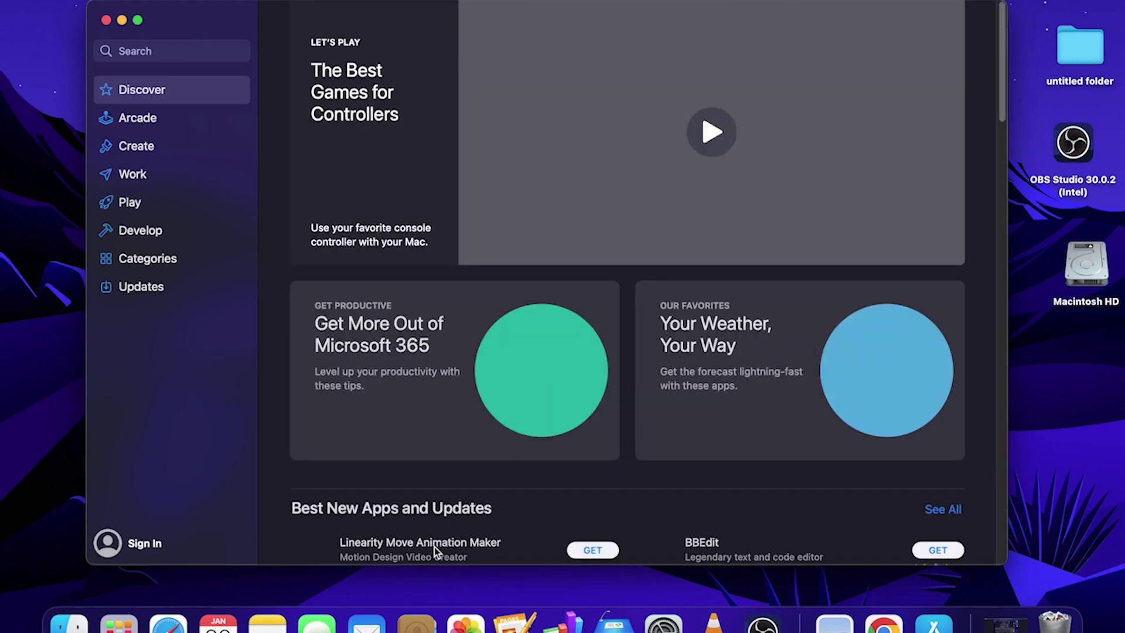
pyautogui.click(112, 548)
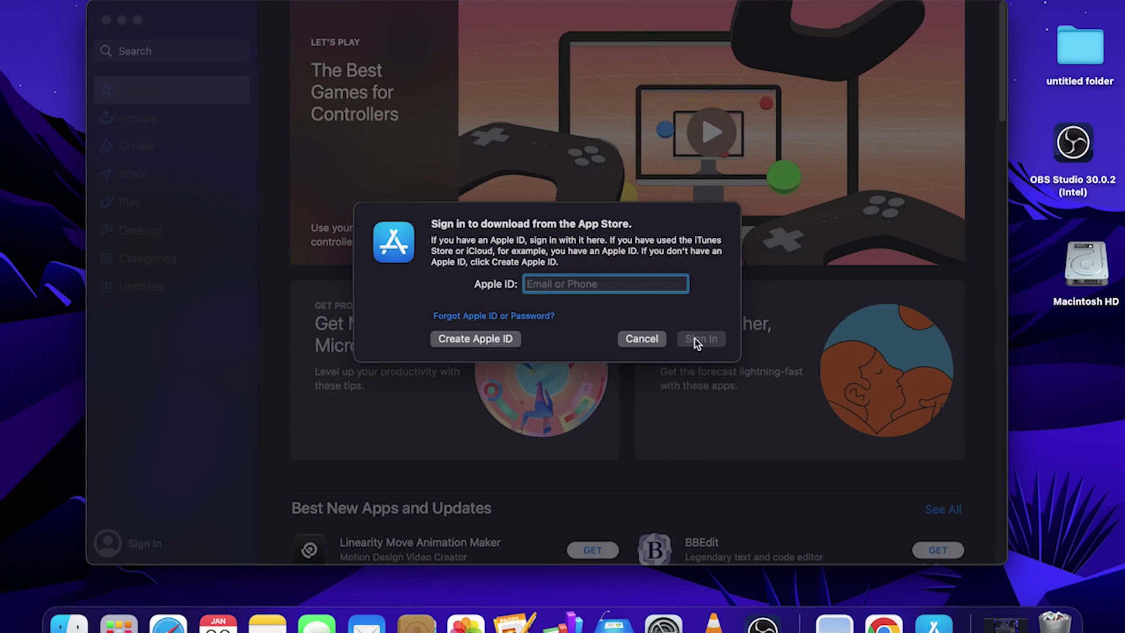
pyautogui.click(642, 345)
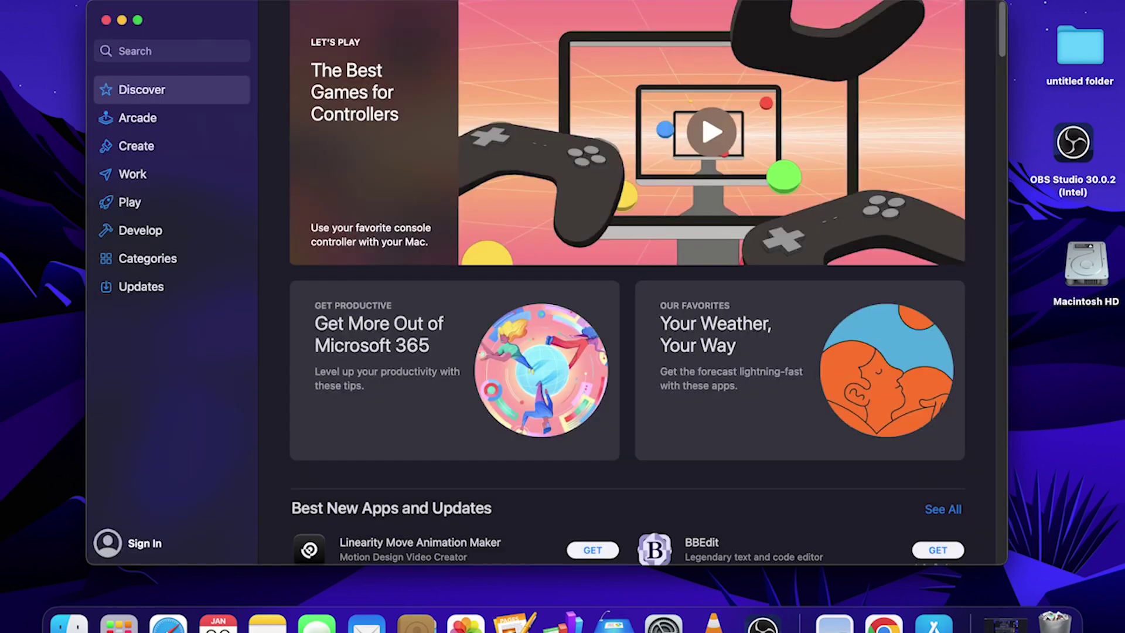
pyautogui.click(65, 1)
pyautogui.click(657, 343)
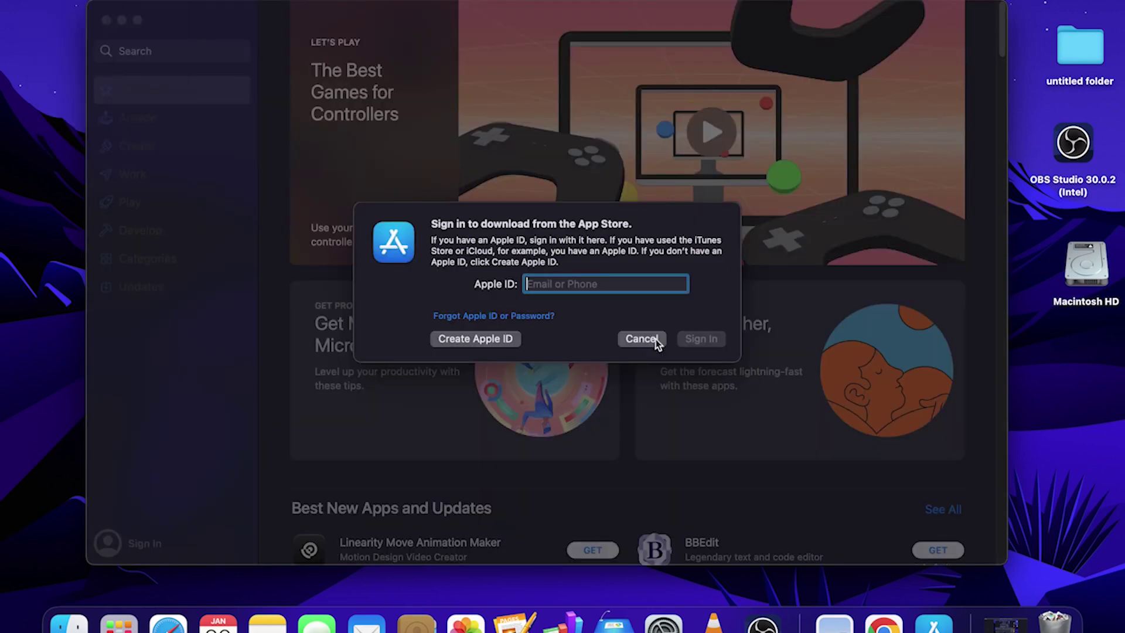
pyautogui.click(657, 342)
pyautogui.click(65, 0)
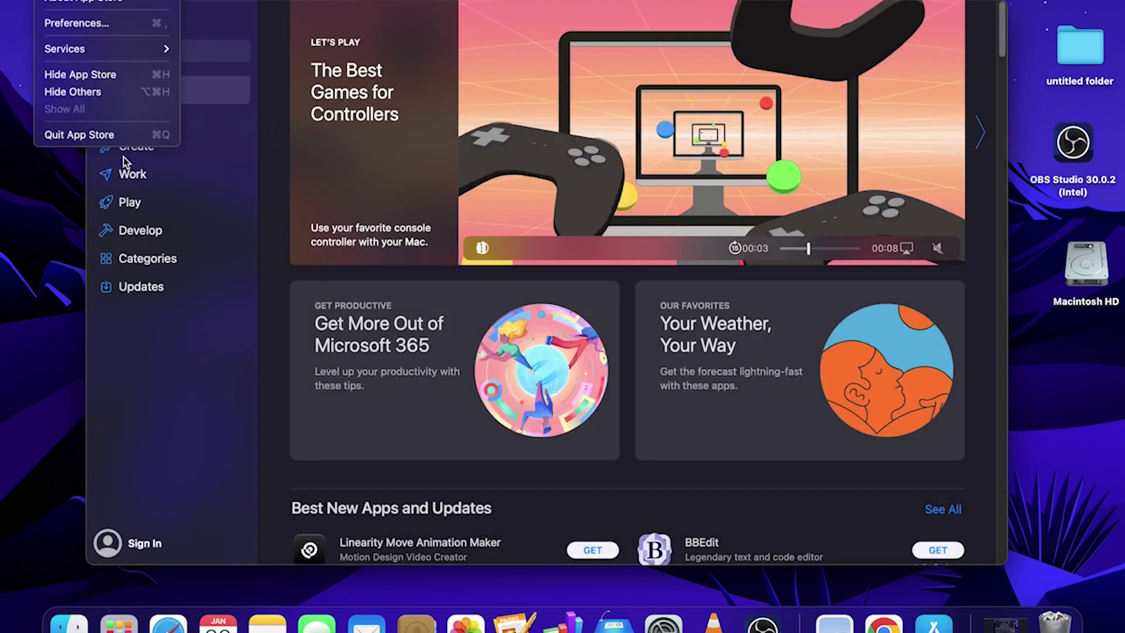
pyautogui.click(124, 141)
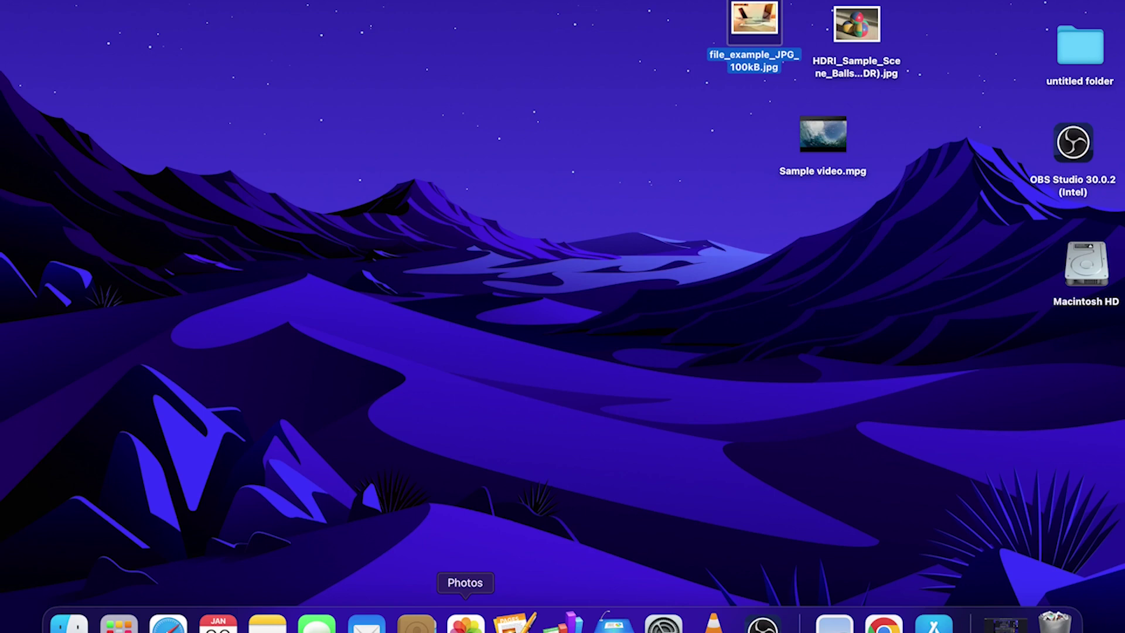
pyautogui.click(466, 623)
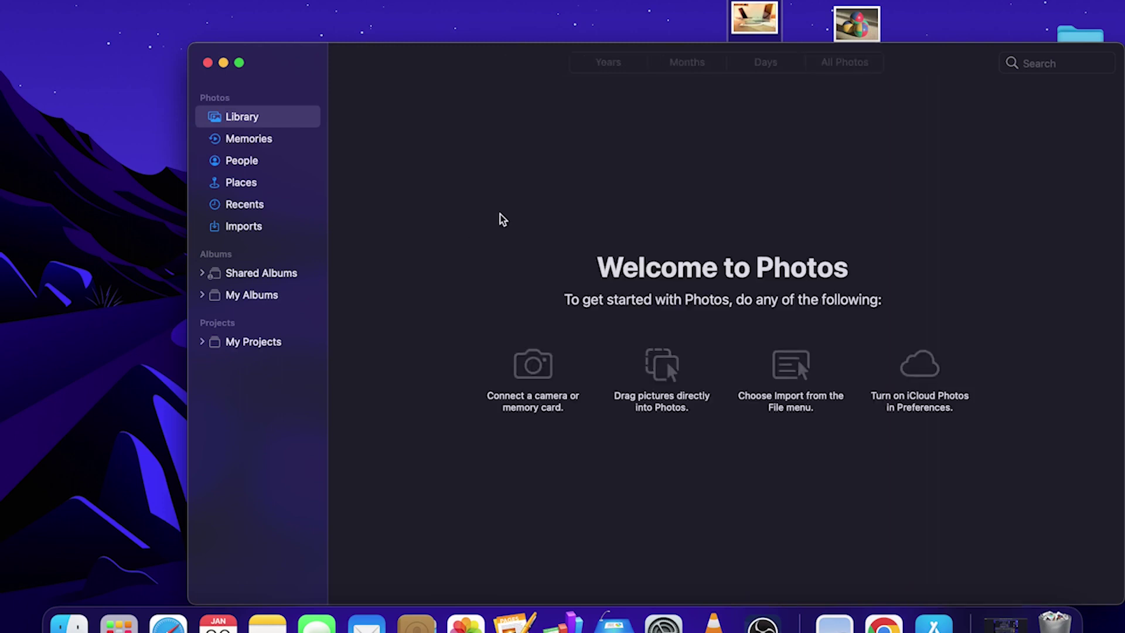
pyautogui.click(209, 62)
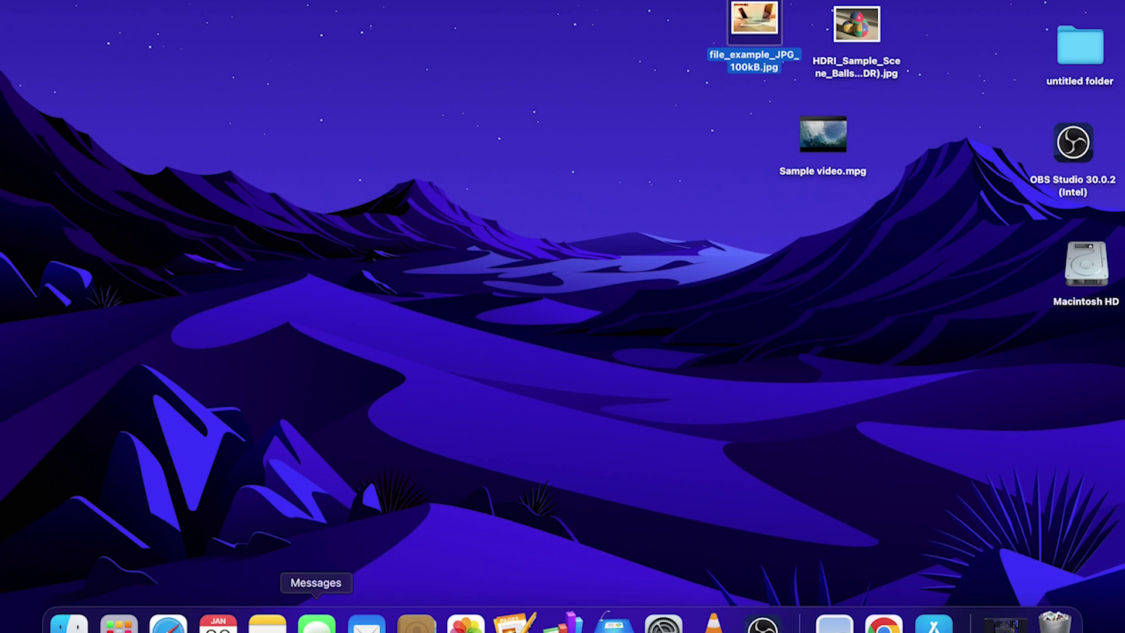
pyautogui.click(218, 622)
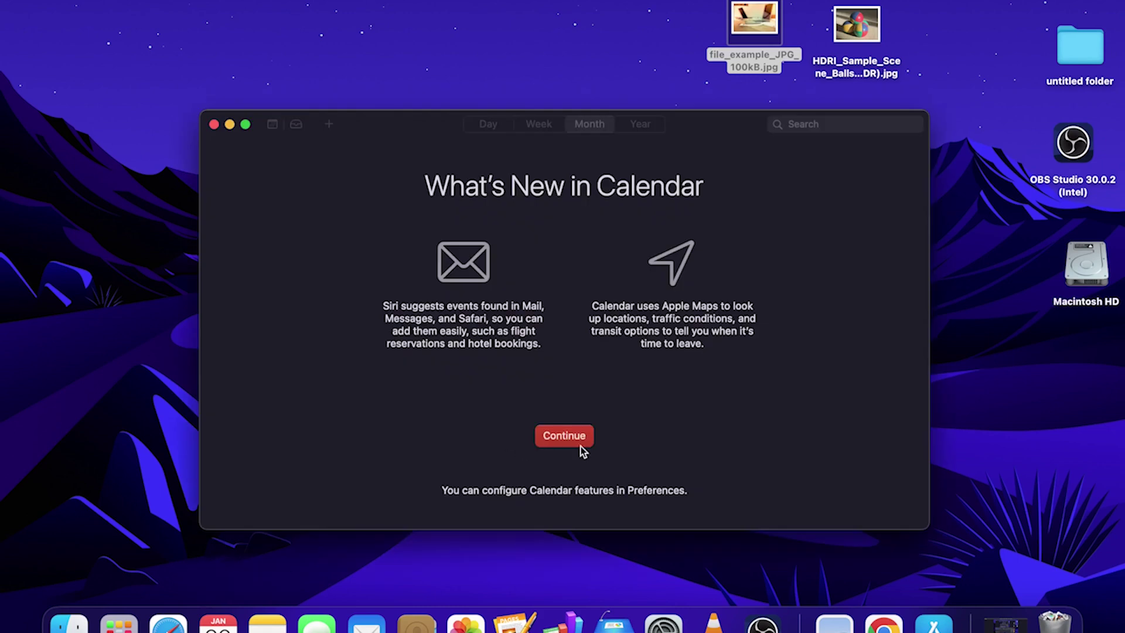
pyautogui.click(577, 442)
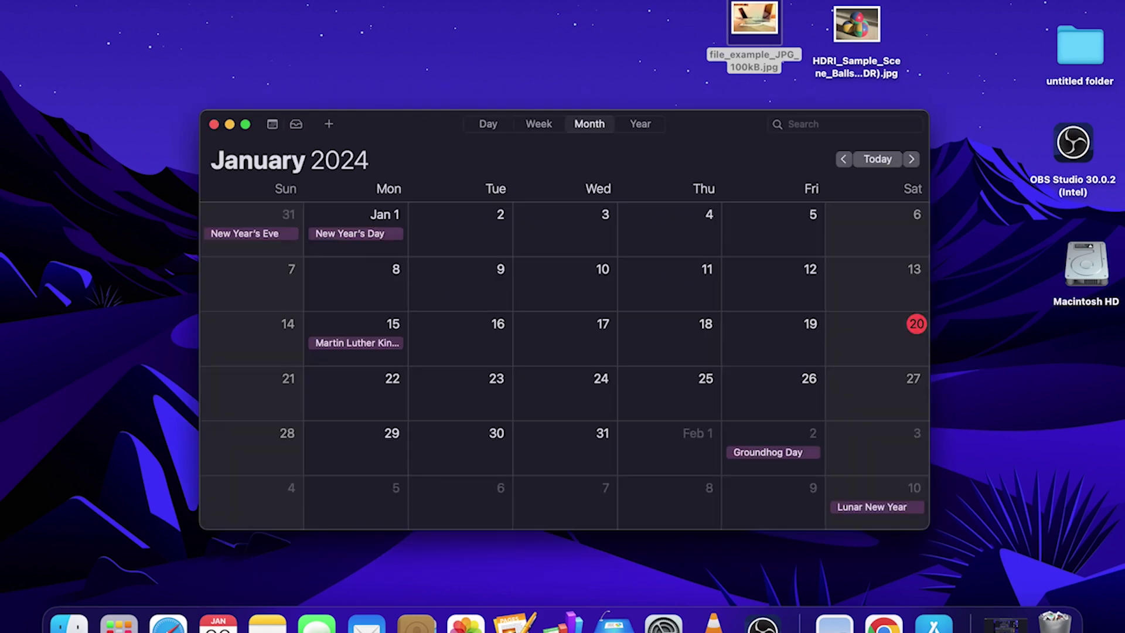
pyautogui.click(56, 1)
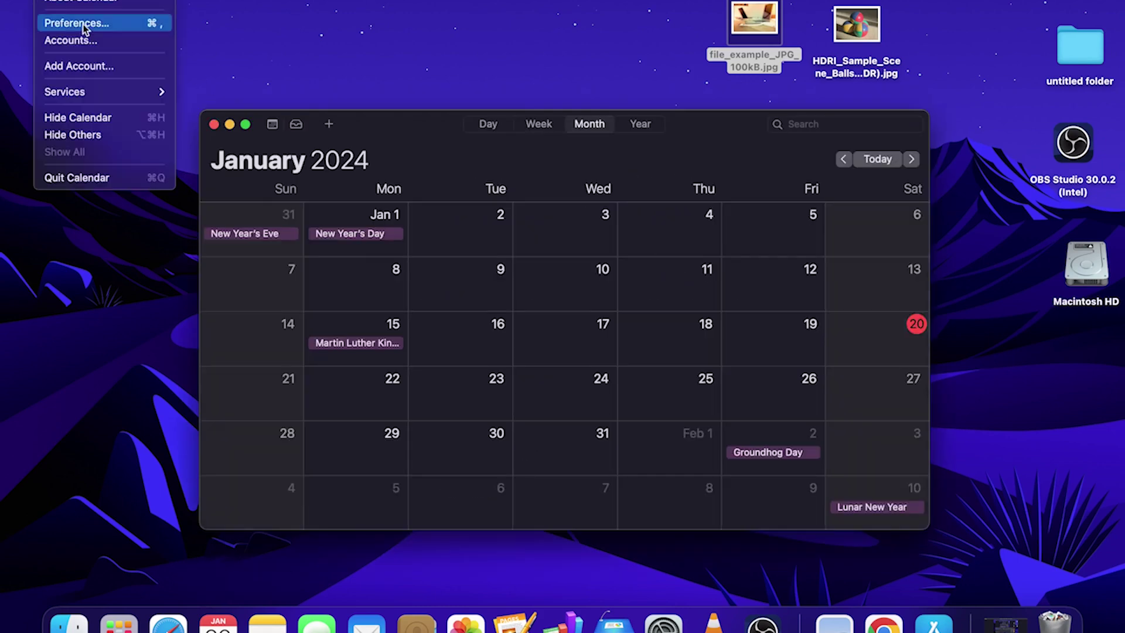
pyautogui.click(114, 181)
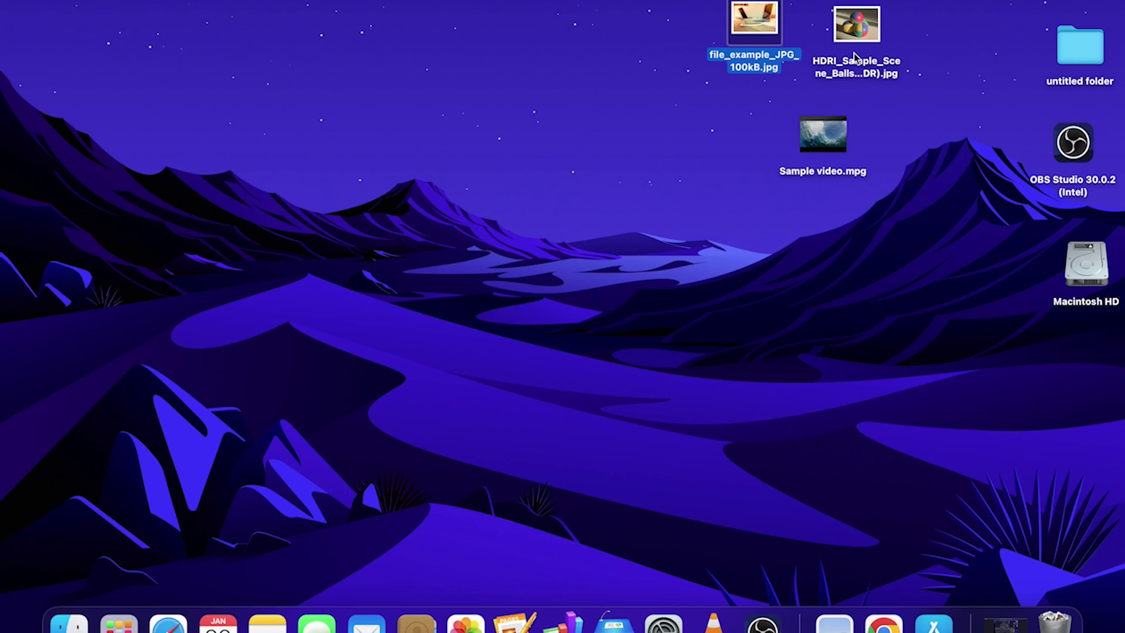
# View file_example_JPG_100kB.jpg in Preview, close it, then open the juggling-balls HDRI image
pyautogui.click(848, 30)
pyautogui.click(760, 26)
pyautogui.doubleClick(761, 26)
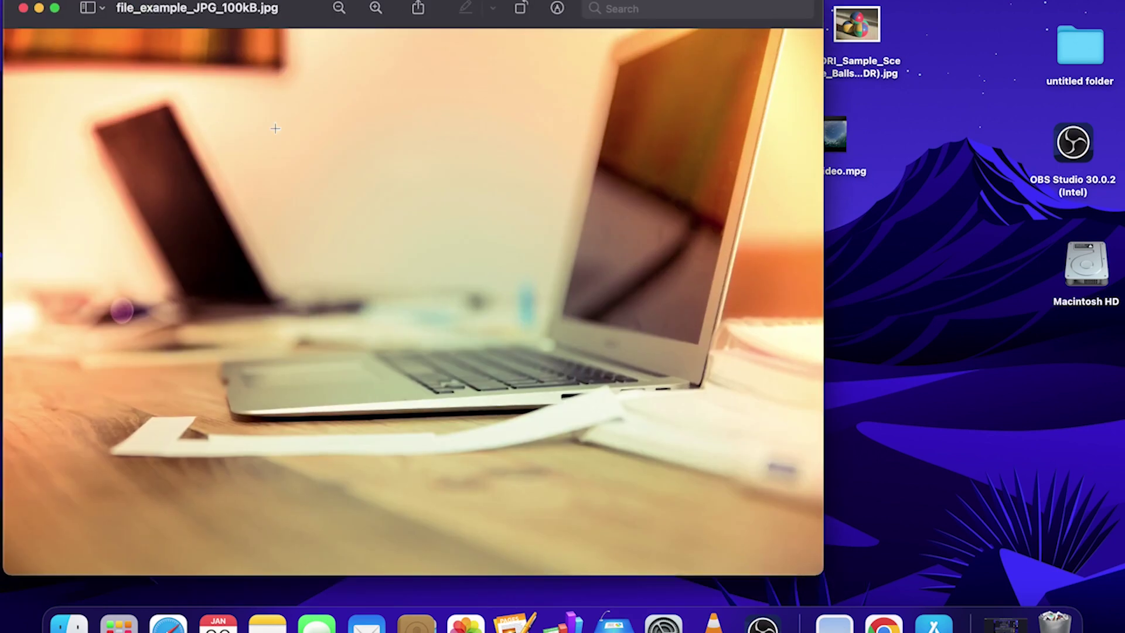
pyautogui.click(143, 2)
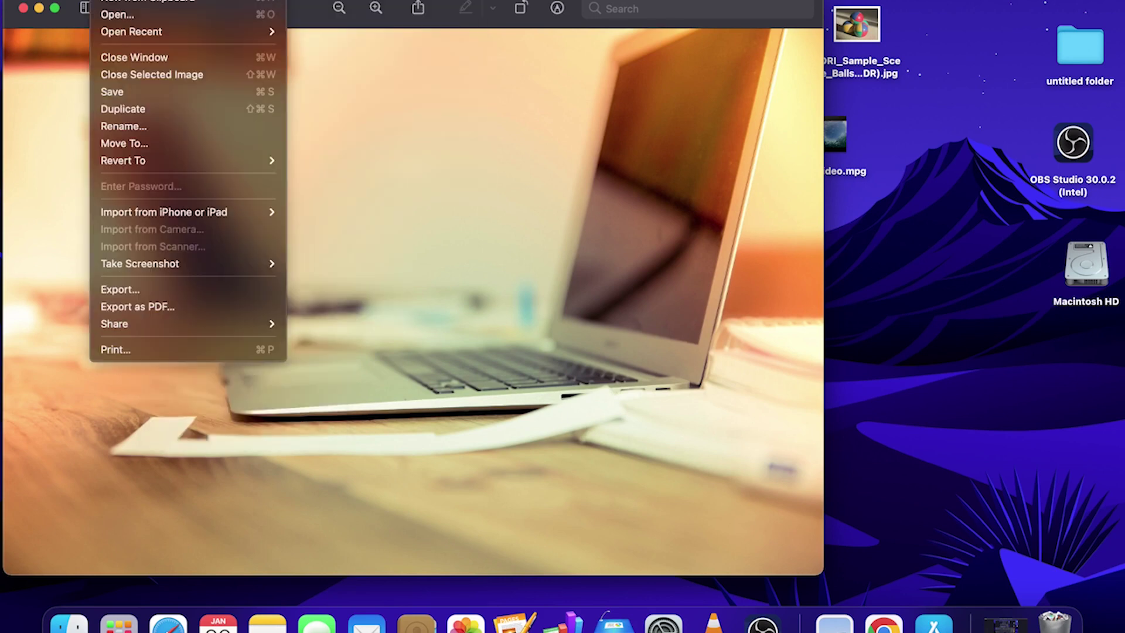
pyautogui.press('super+w')
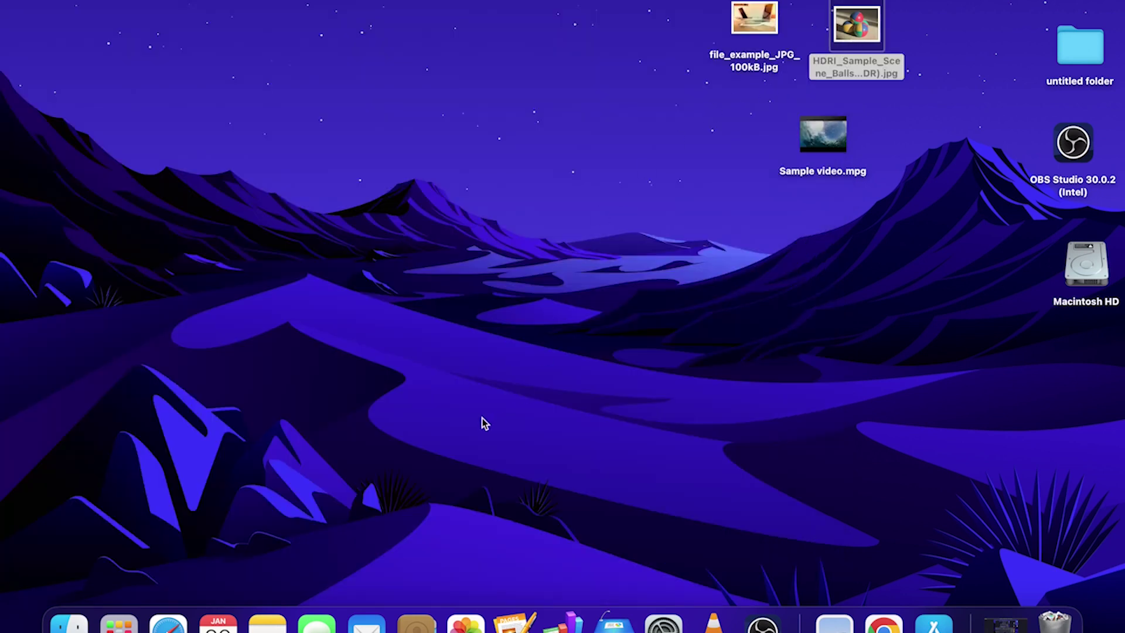
pyautogui.doubleClick(853, 38)
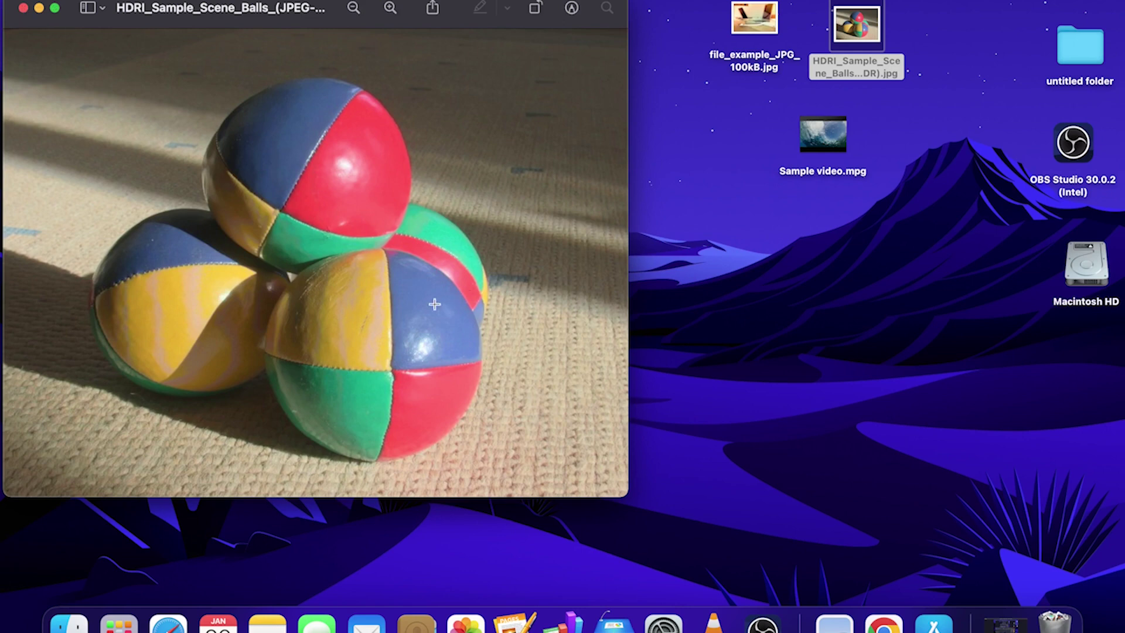
pyautogui.click(736, 17)
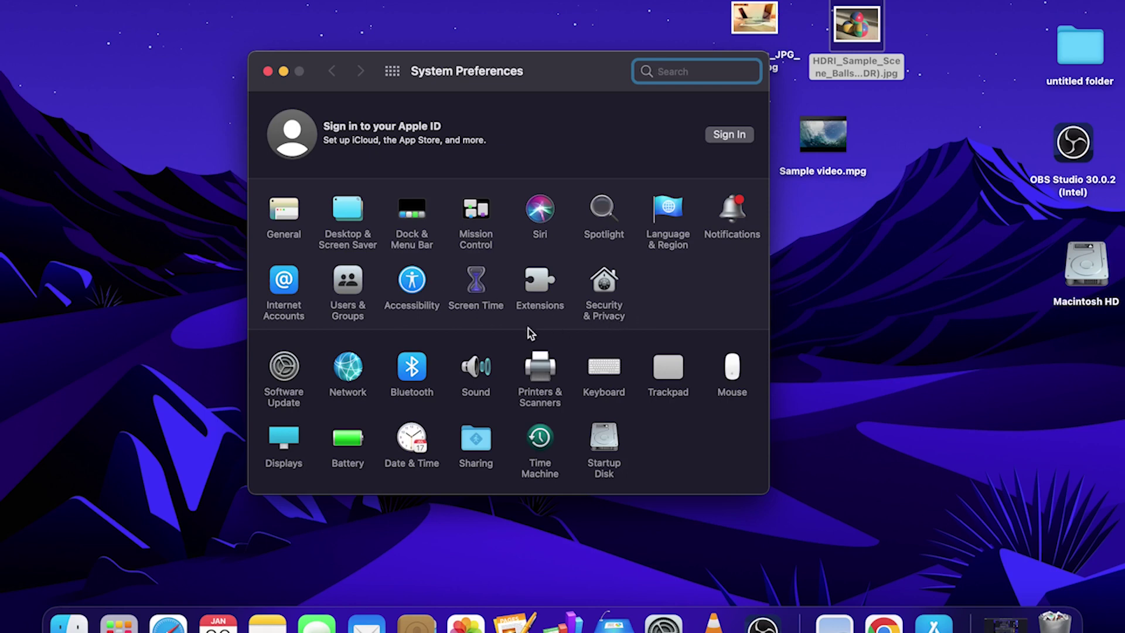
# In General, try Light, Dark and Auto appearances and settle on Dark
pyautogui.click(274, 212)
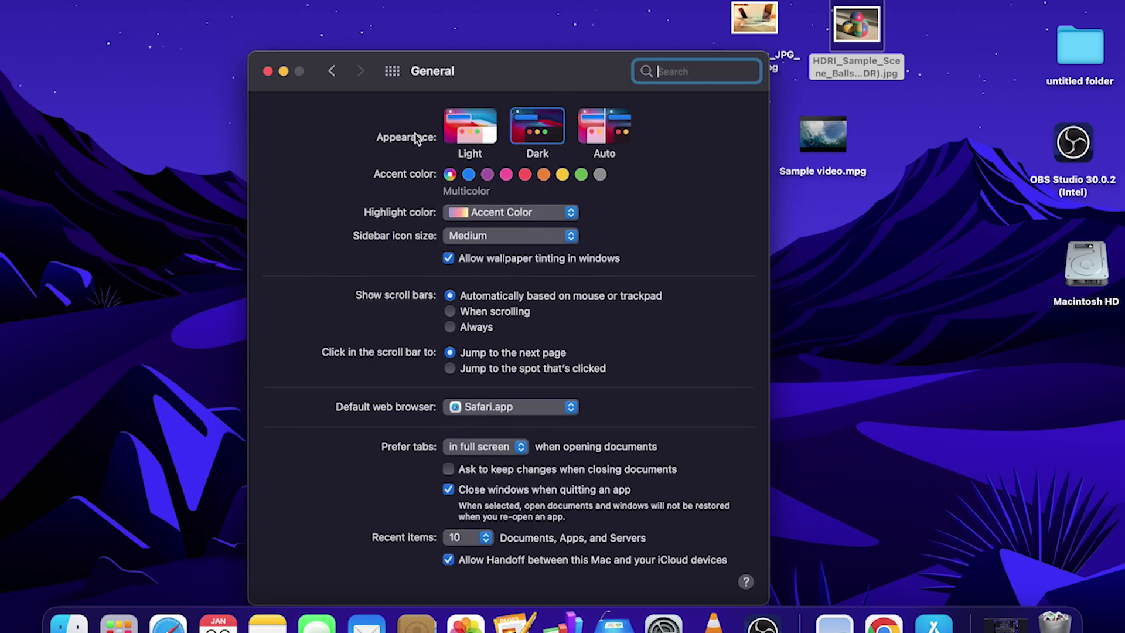
pyautogui.click(482, 130)
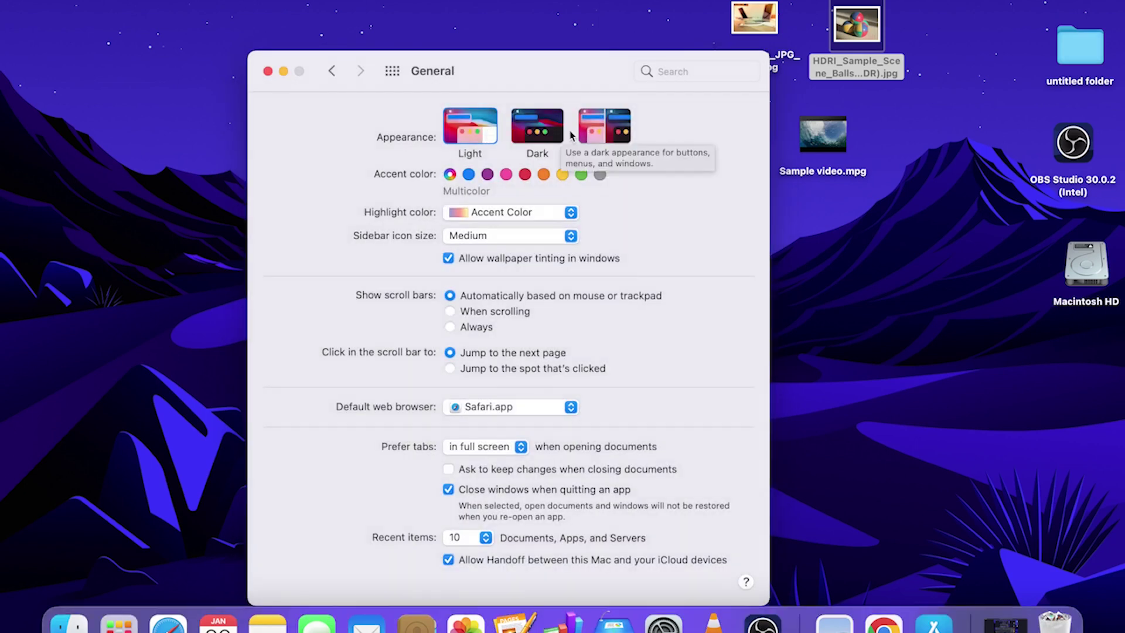
pyautogui.click(549, 134)
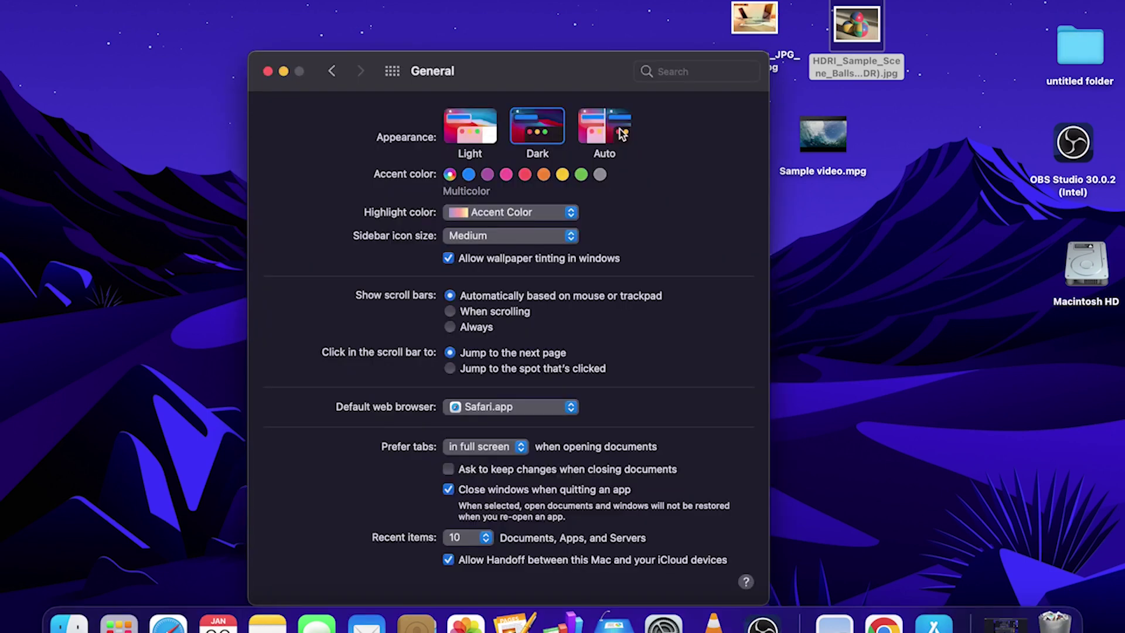
pyautogui.click(621, 133)
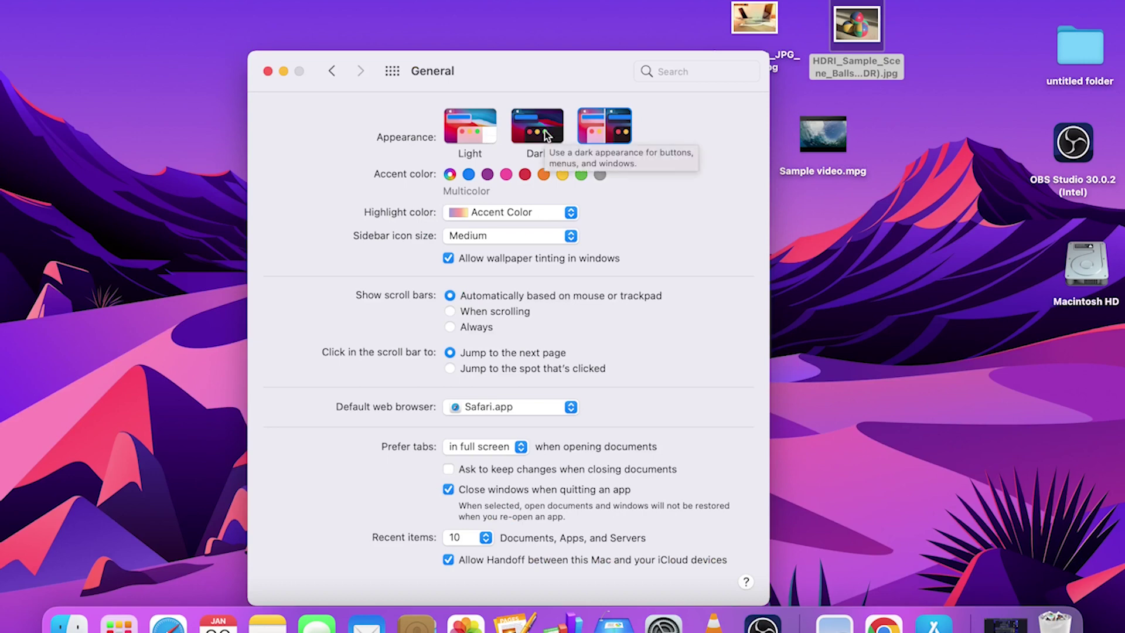
pyautogui.click(547, 135)
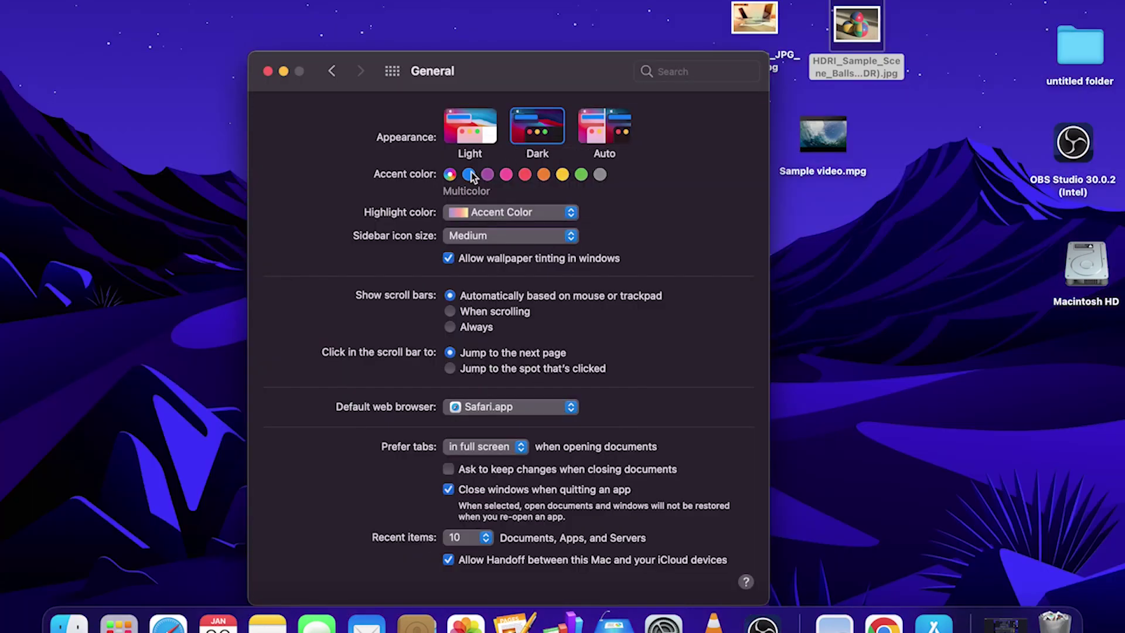
# Try Blue and Purple accents, set the accent colour to Pink, and close System Preferences
pyautogui.click(469, 175)
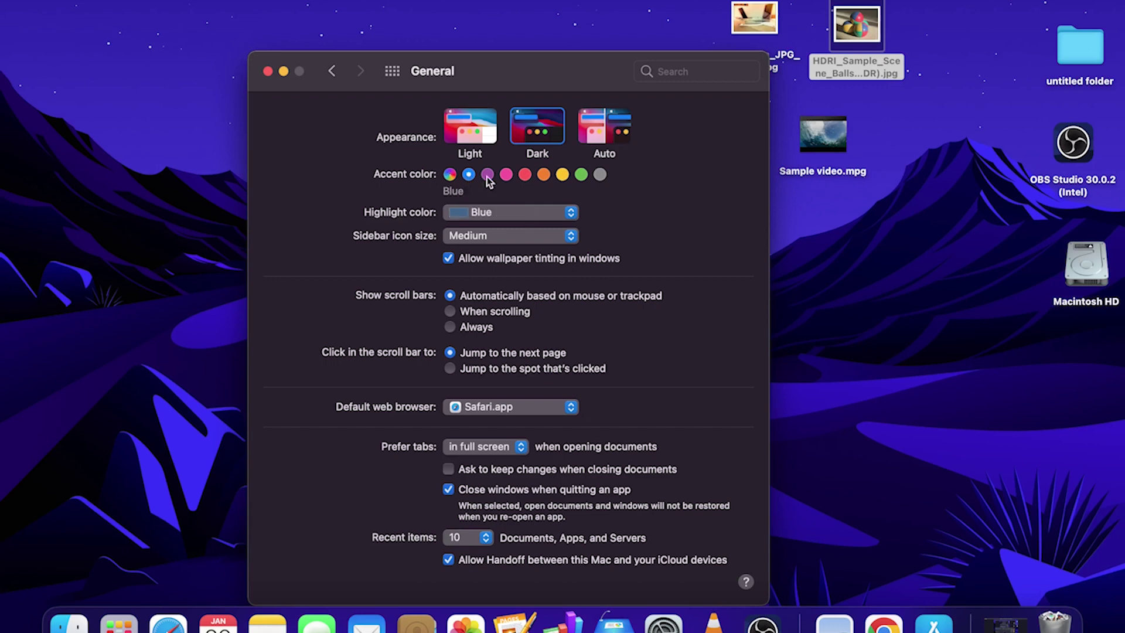
pyautogui.click(486, 177)
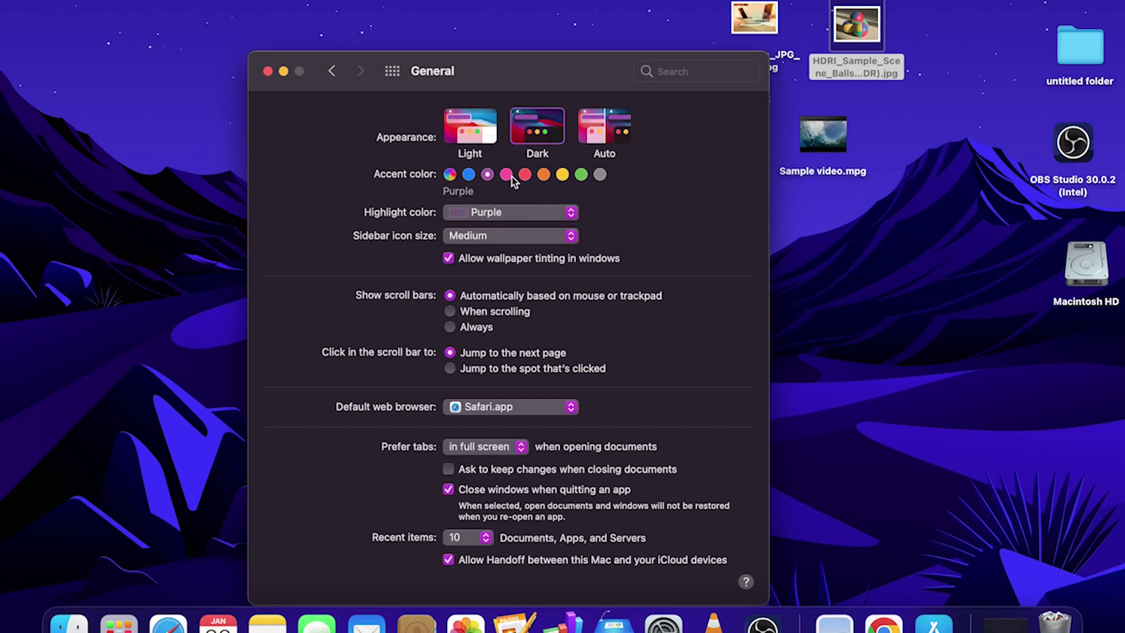
pyautogui.click(505, 177)
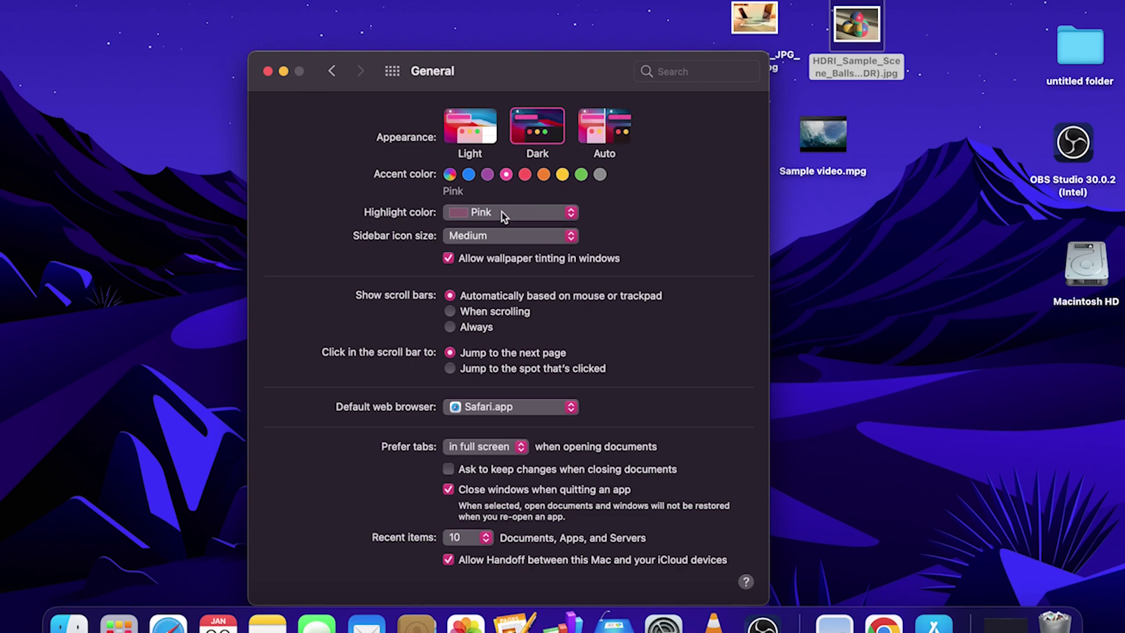
pyautogui.press('super+q')
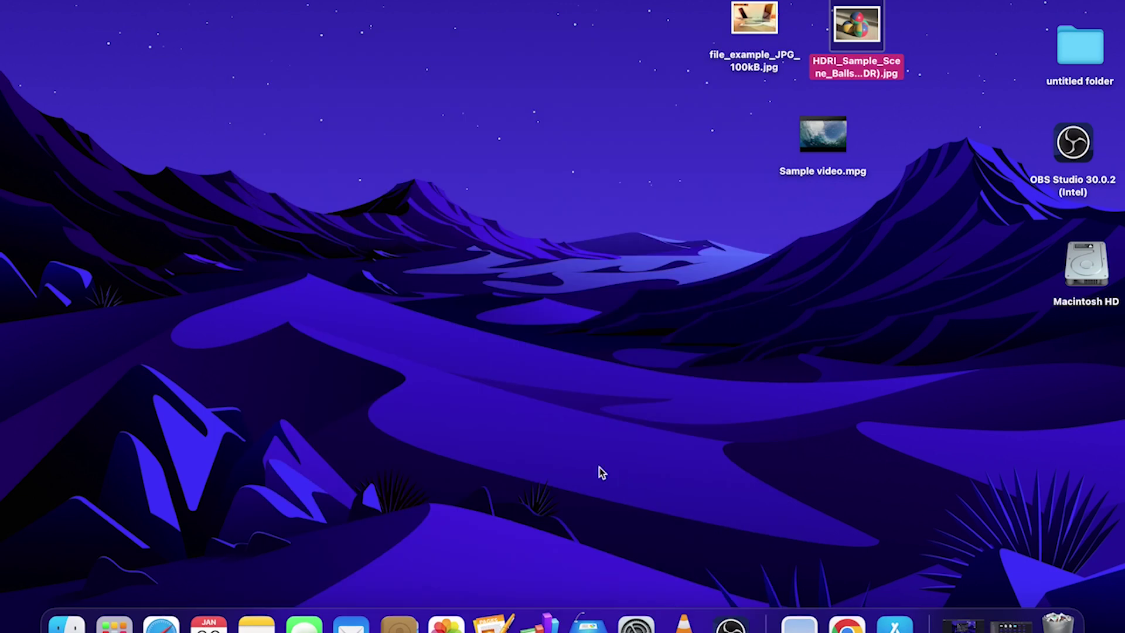
# Launch Pages, create a document from the Blank template, and type 'Tyoe'
pyautogui.click(494, 624)
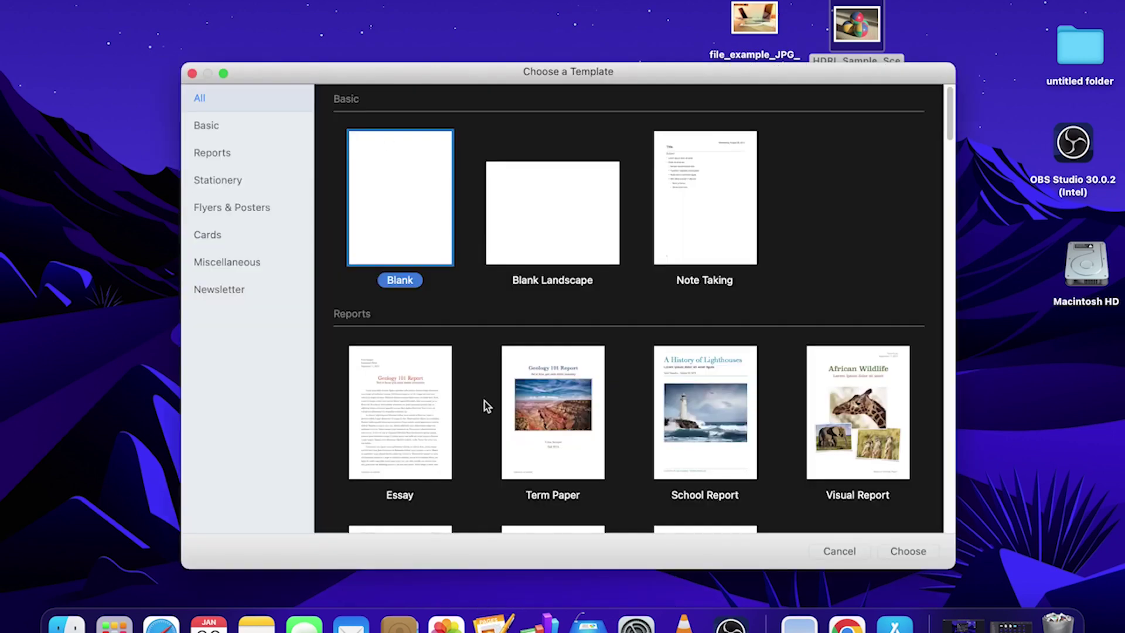
pyautogui.moveTo(504, 72); pyautogui.dragTo(479, 54)
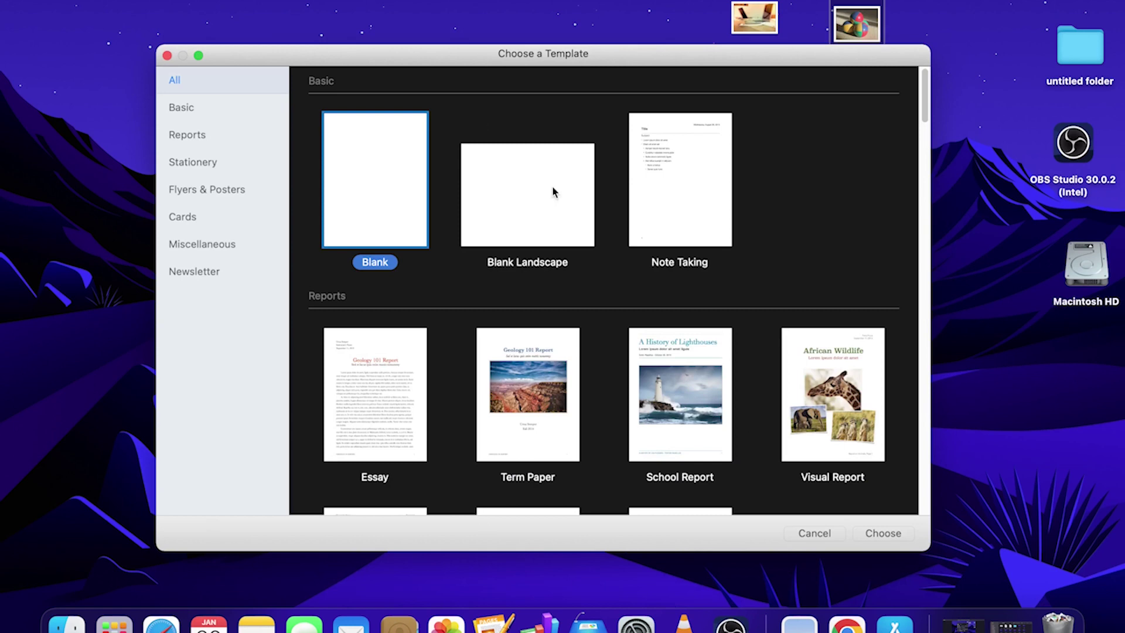
pyautogui.doubleClick(377, 176)
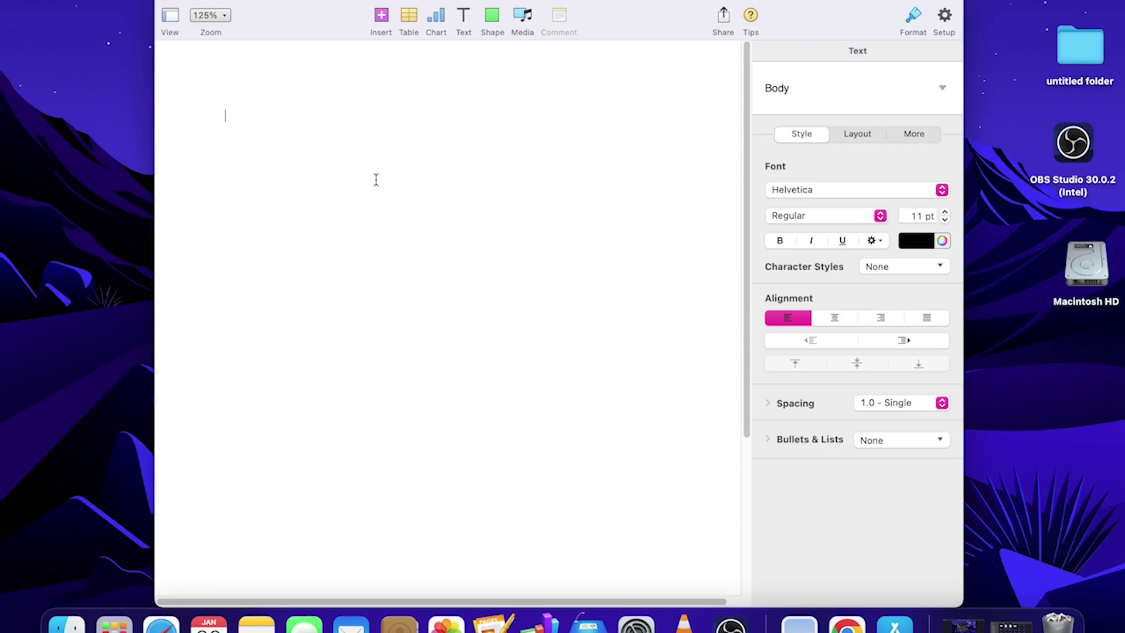
pyautogui.write('Tyoe')
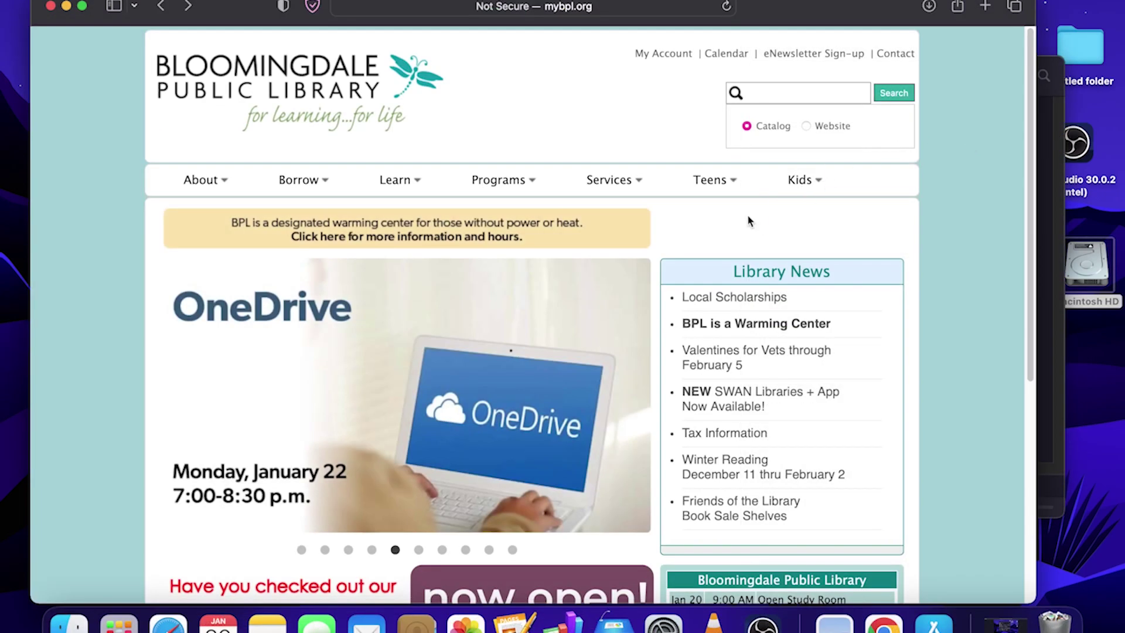
# Open the library's Online Courses page under Learn and choose LinkedIn Learning
pyautogui.moveTo(498, 182)
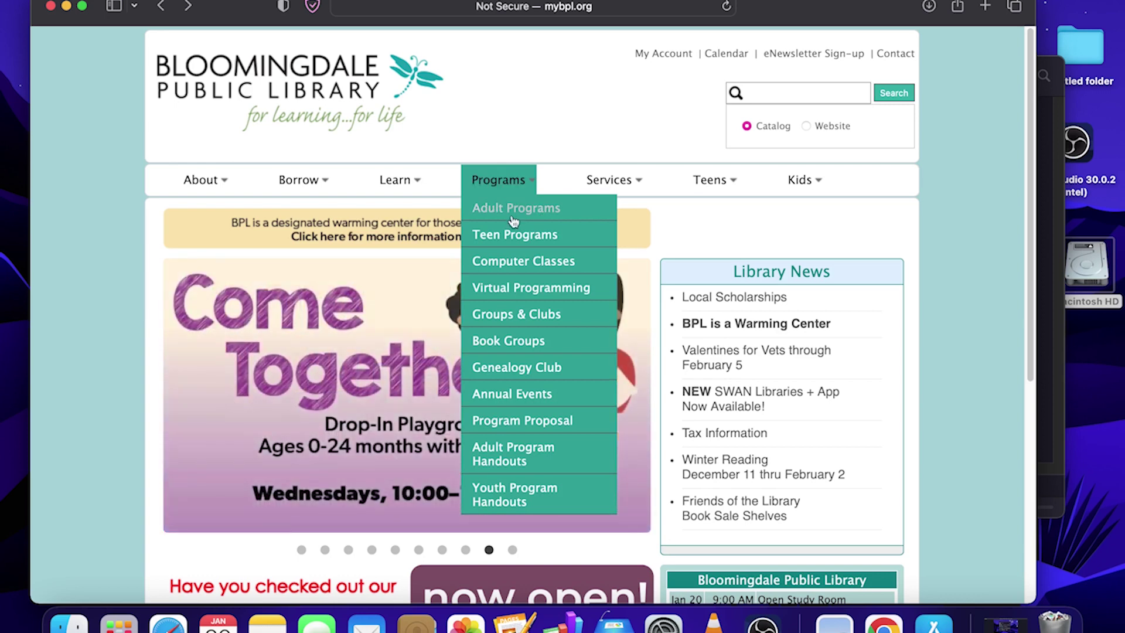
pyautogui.moveTo(401, 174)
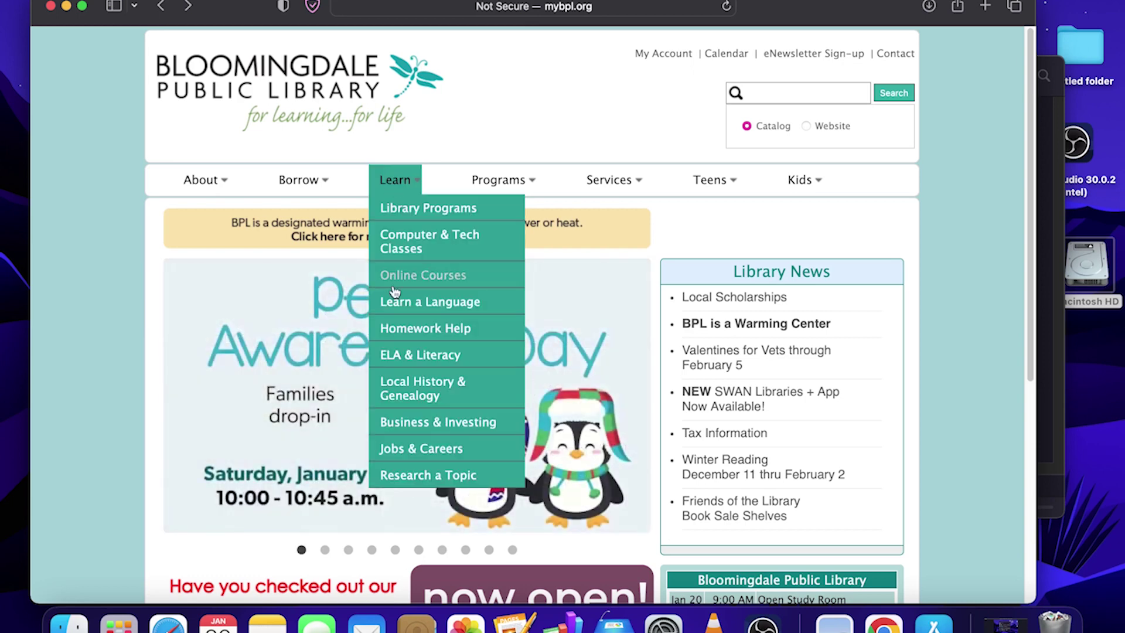
pyautogui.click(408, 280)
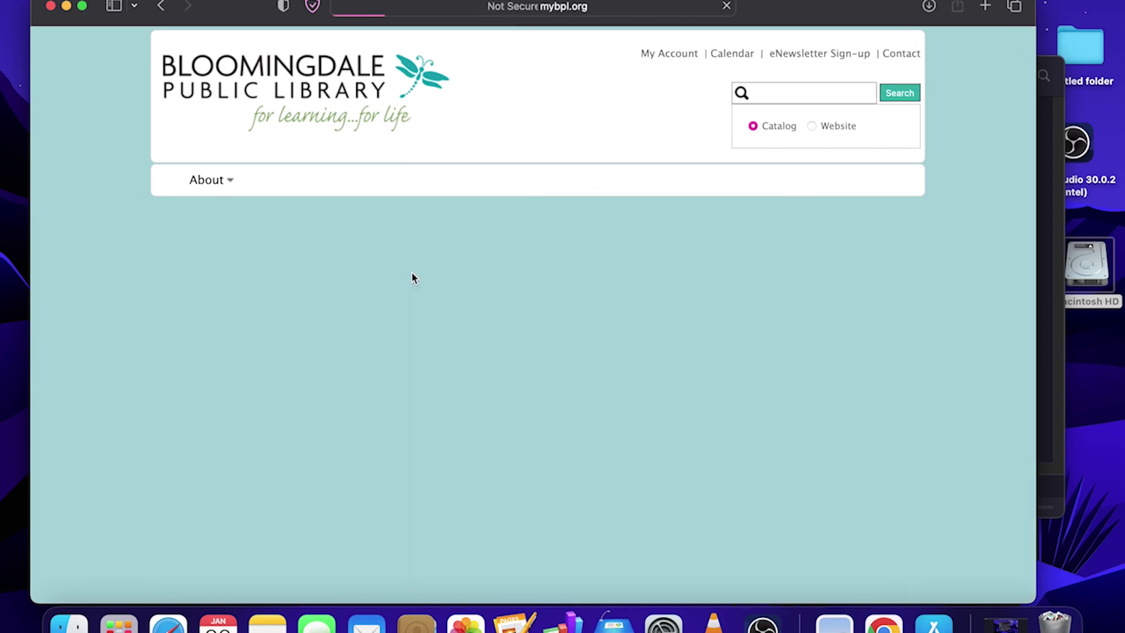
pyautogui.scroll(-1, 433, 314)
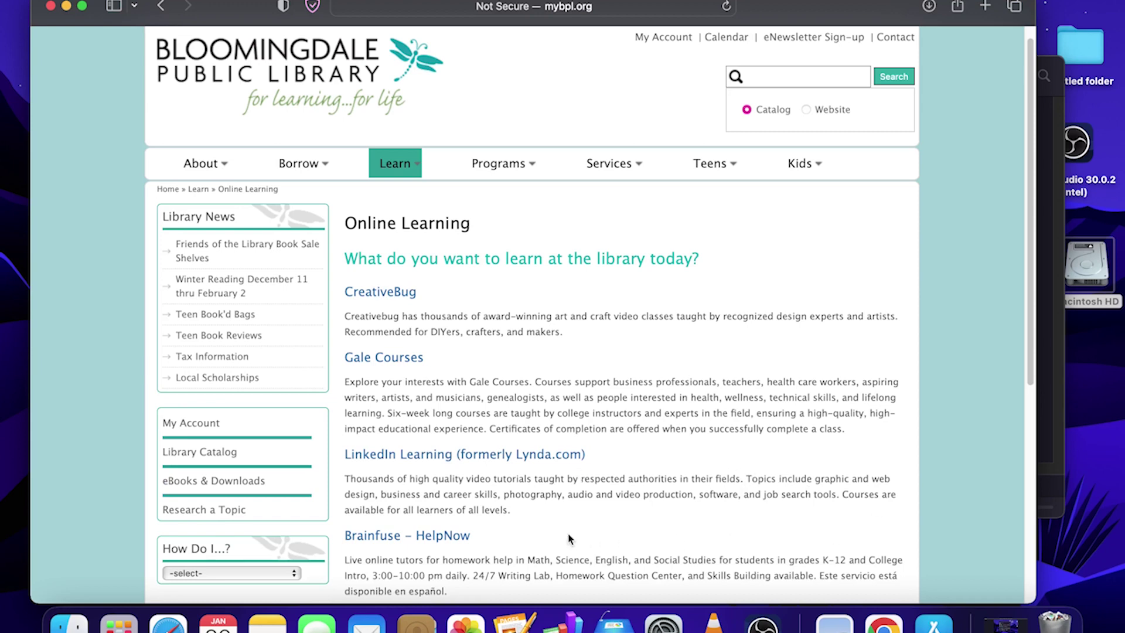
pyautogui.click(508, 455)
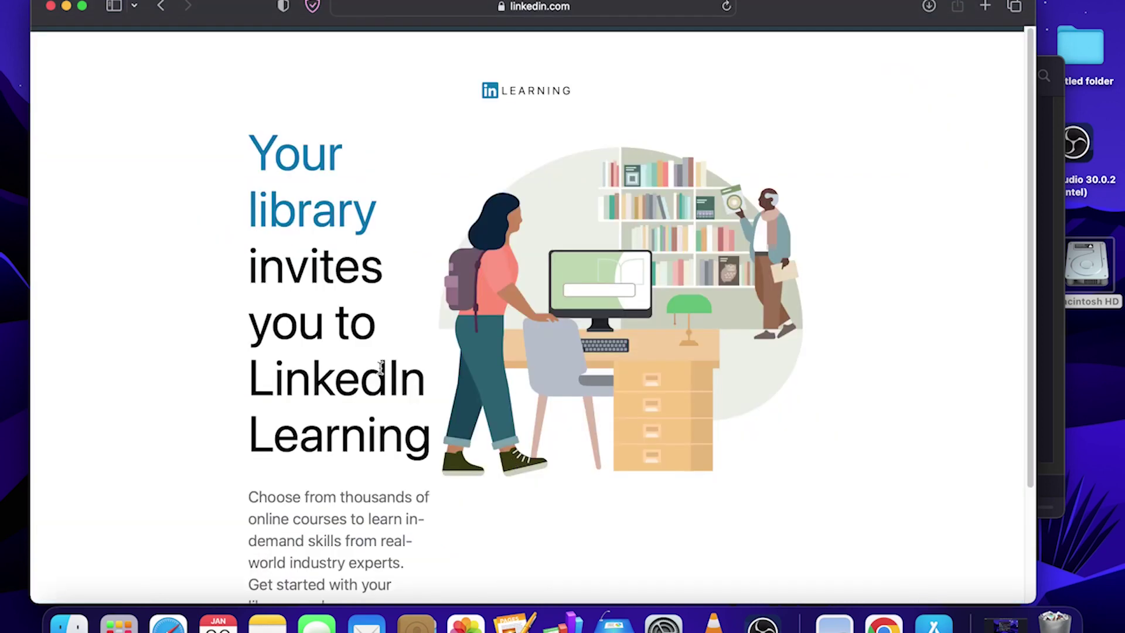
# Start LinkedIn Learning's library sign-up and put the cursor in the PIN field
pyautogui.scroll(-3, 379, 370)
pyautogui.click(328, 533)
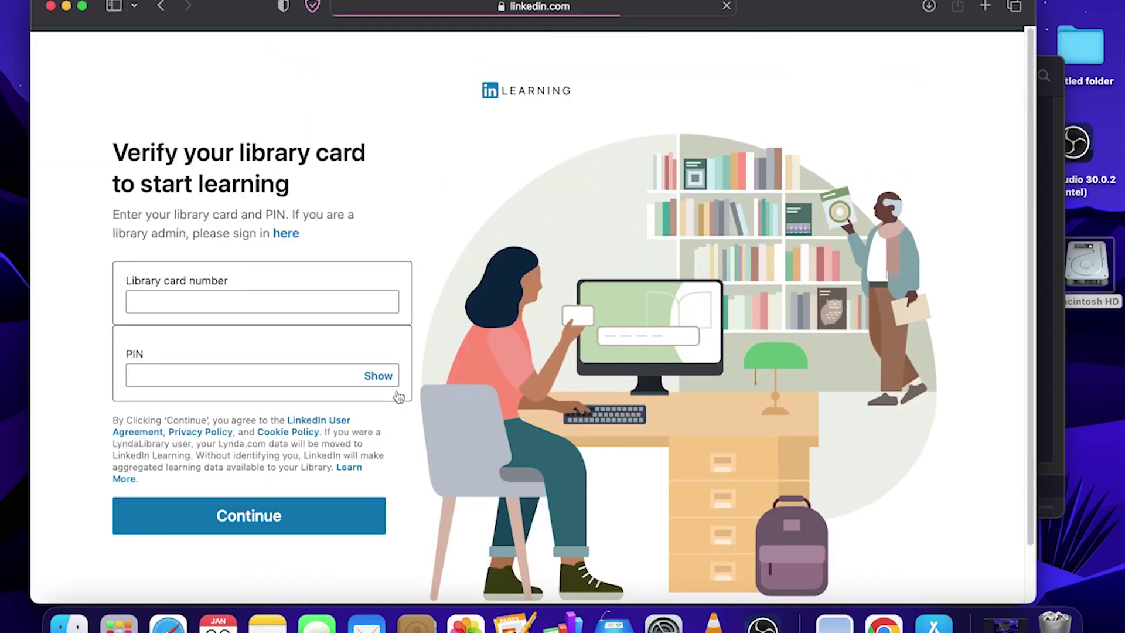
pyautogui.click(240, 372)
pyautogui.click(240, 372)
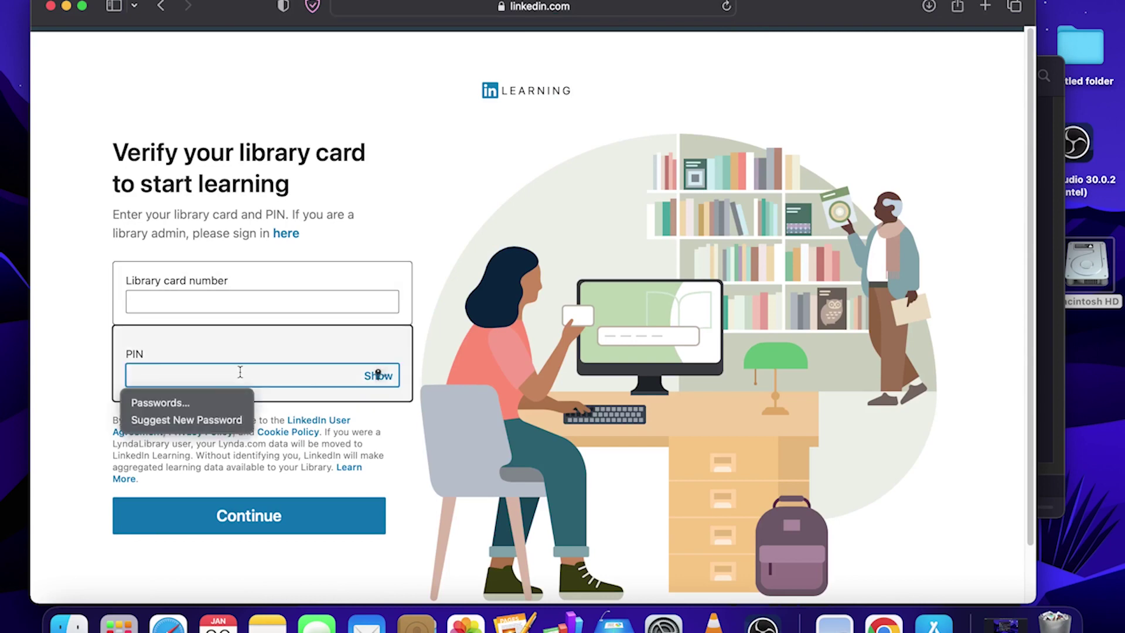